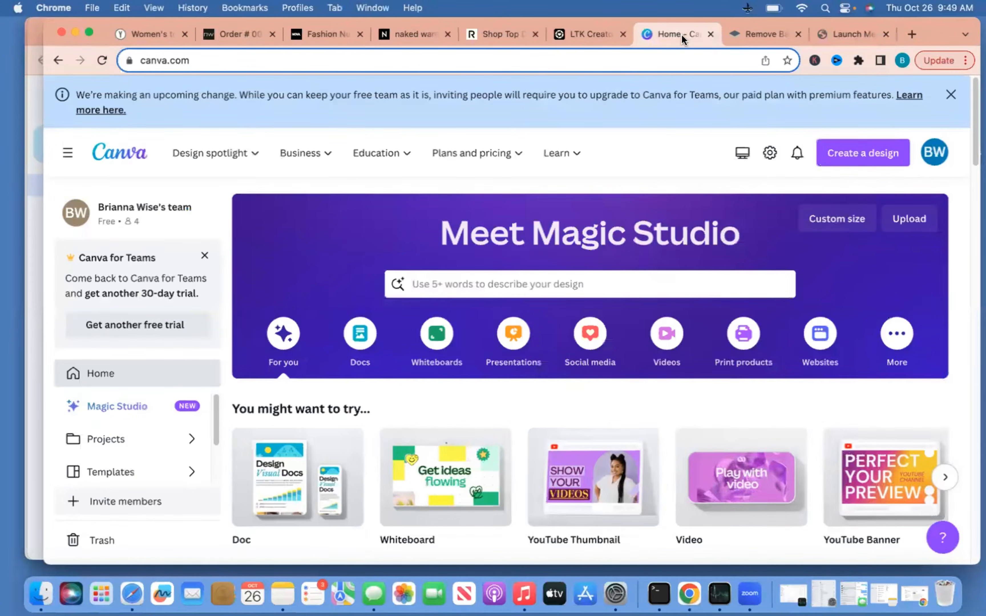
Search 'instagram post' and create a blank Instagram Post design, then go to the LTK Creator tab
click(601, 277)
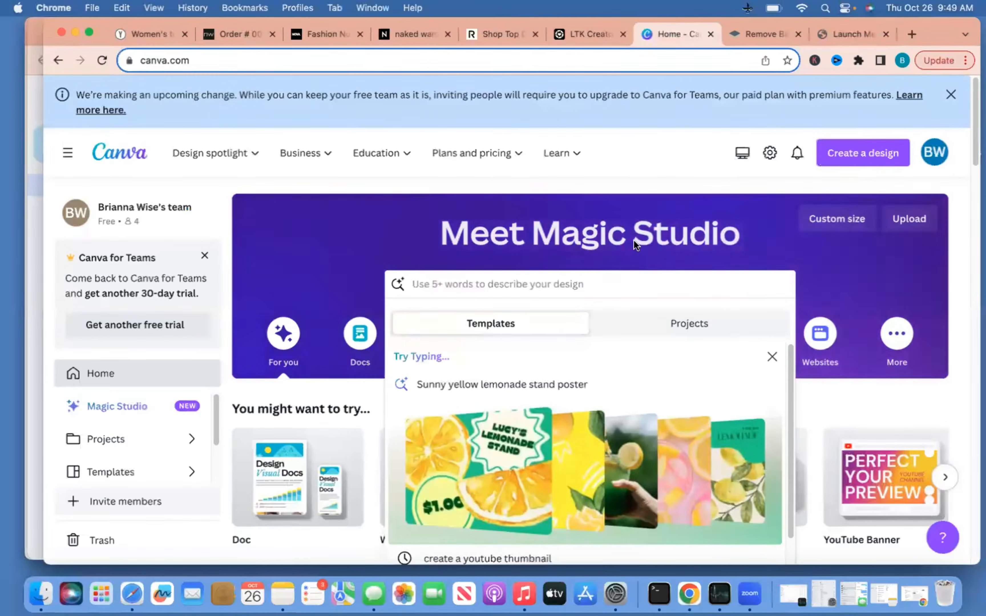
text(instagr)
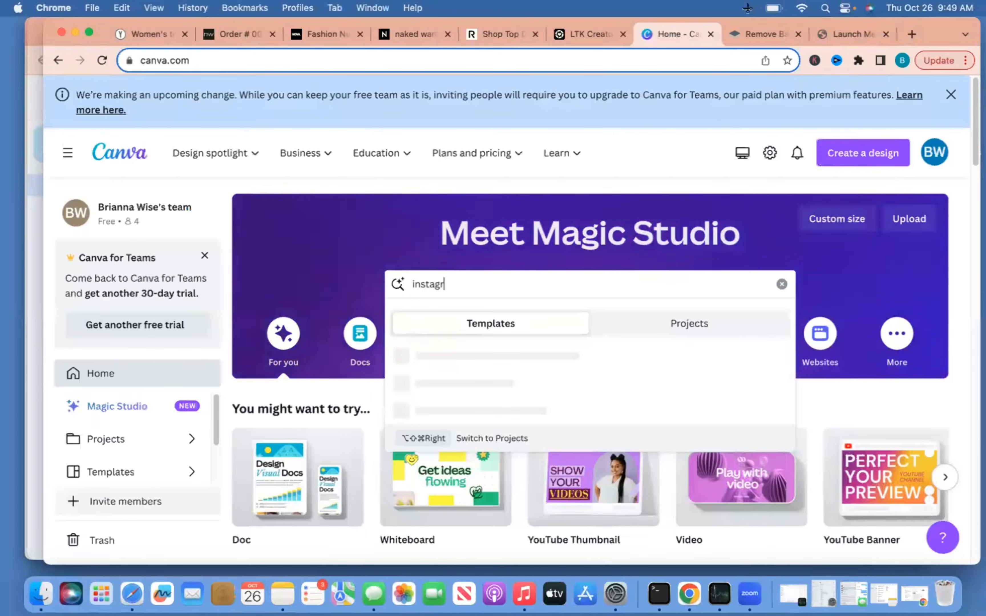
text(am )
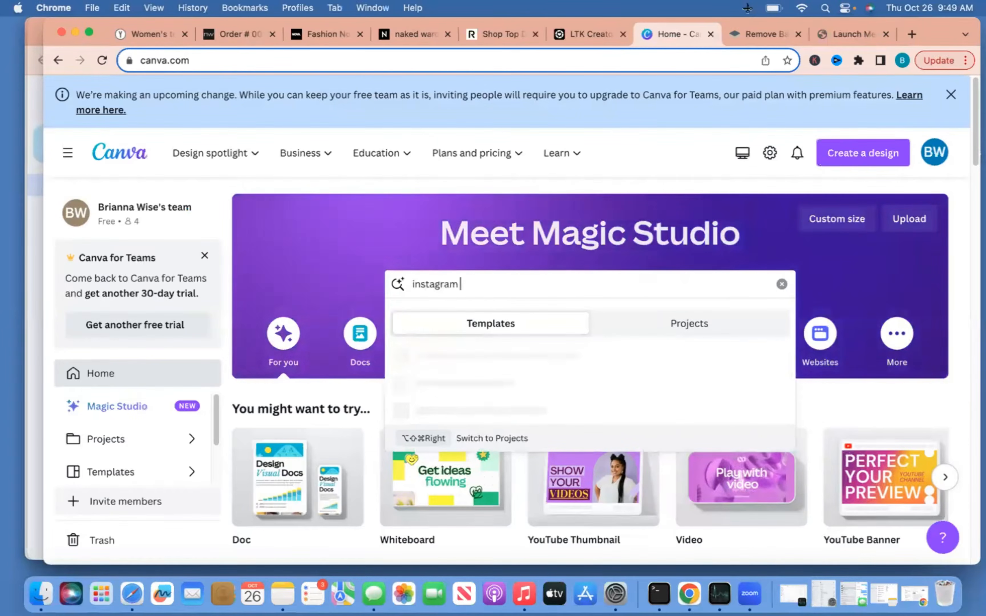
text(post)
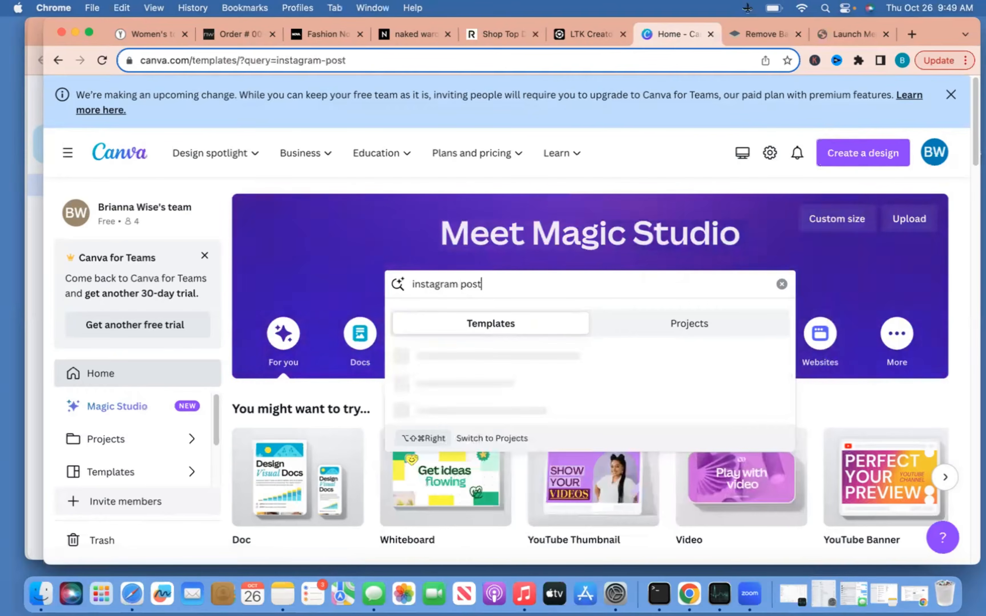
key(Return)
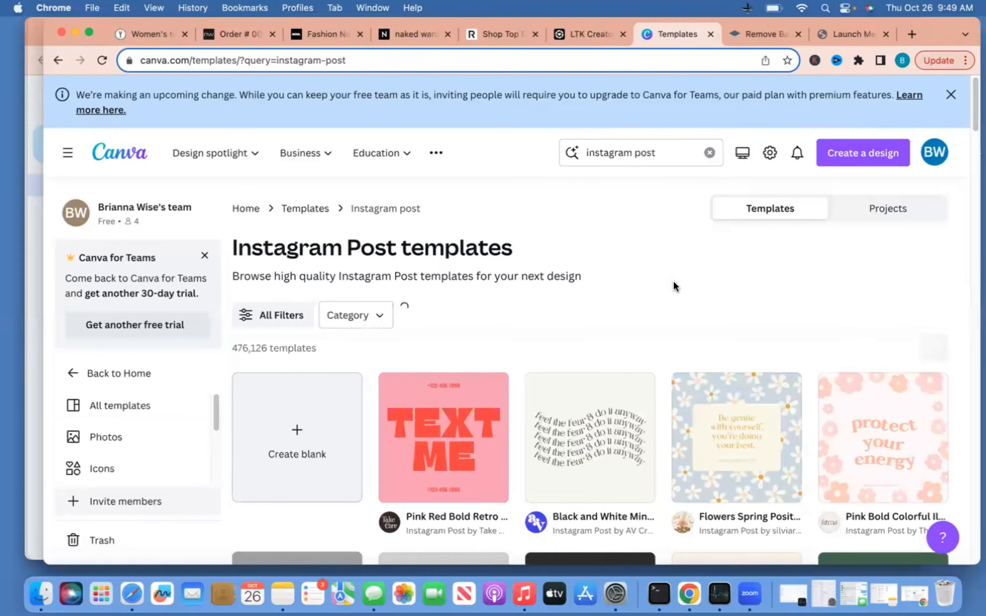
scroll(677, 302, down, 10)
scroll(678, 320, up, 10)
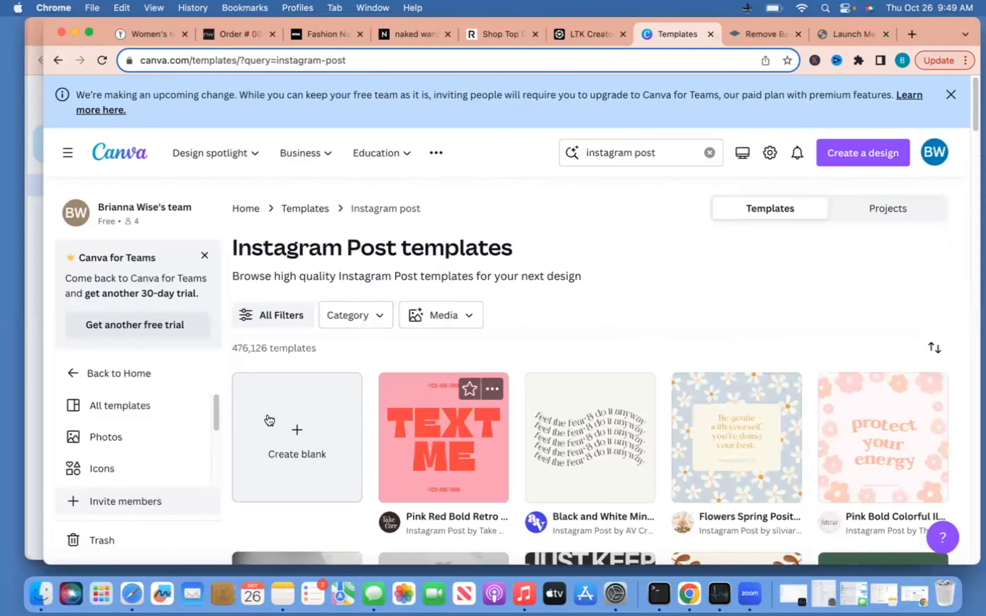
click(304, 425)
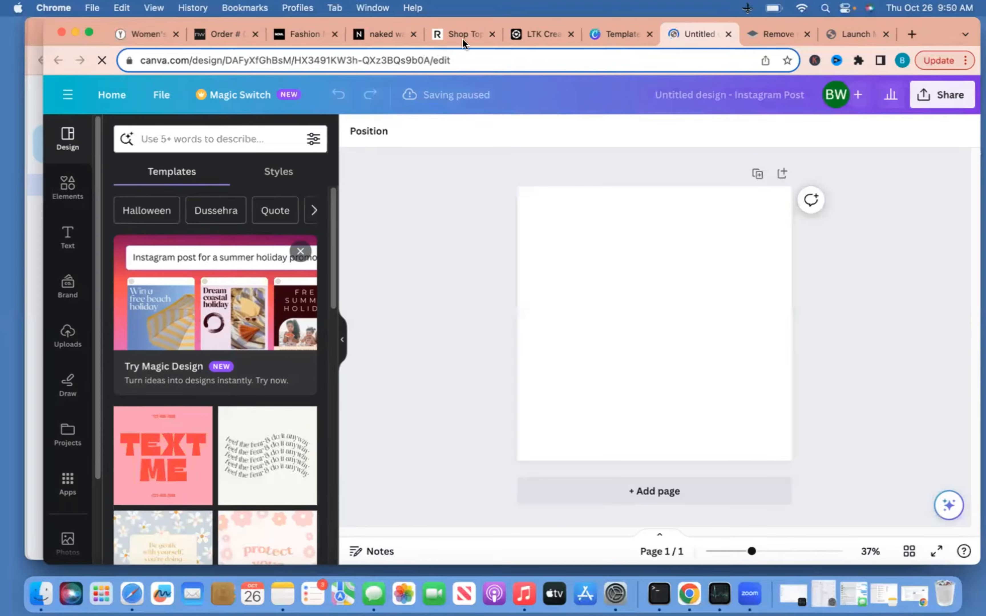
click(538, 38)
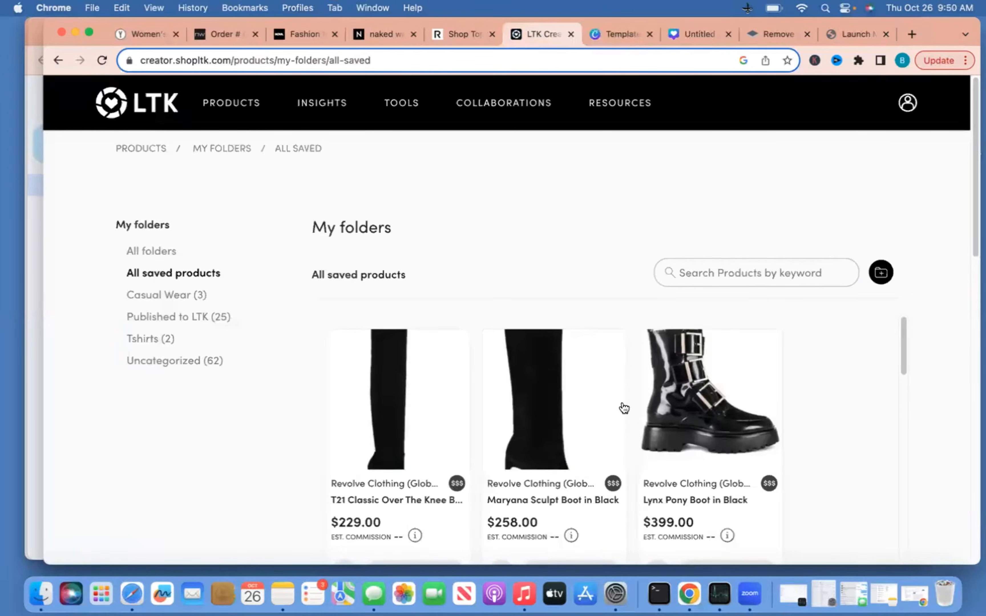
Find the T21 Classic Over The Knee Boot in Black Suede among the saved products and open its details
scroll(624, 408, down, 15)
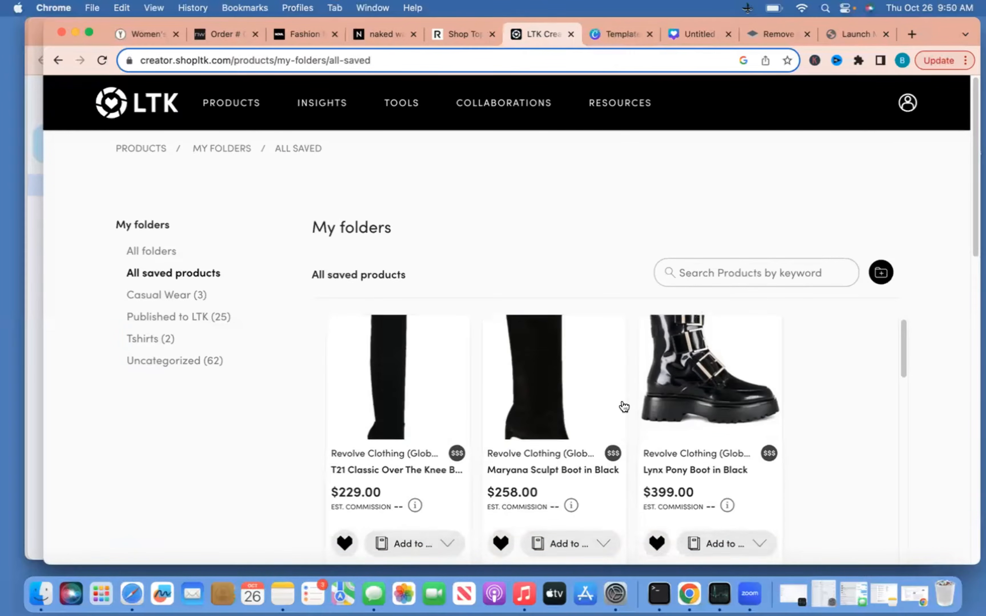
scroll(624, 406, down, 15)
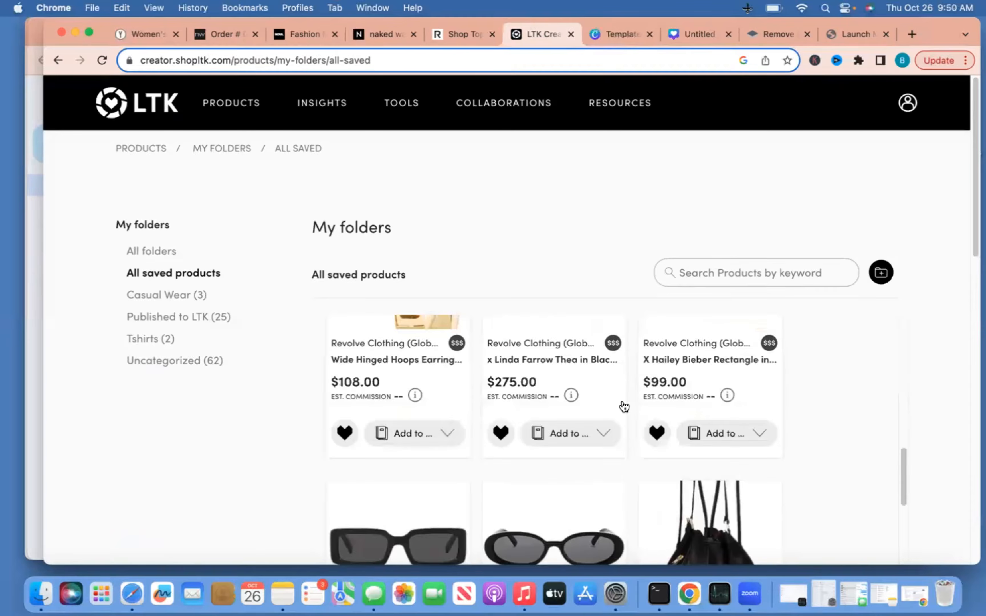
scroll(623, 401, down, 15)
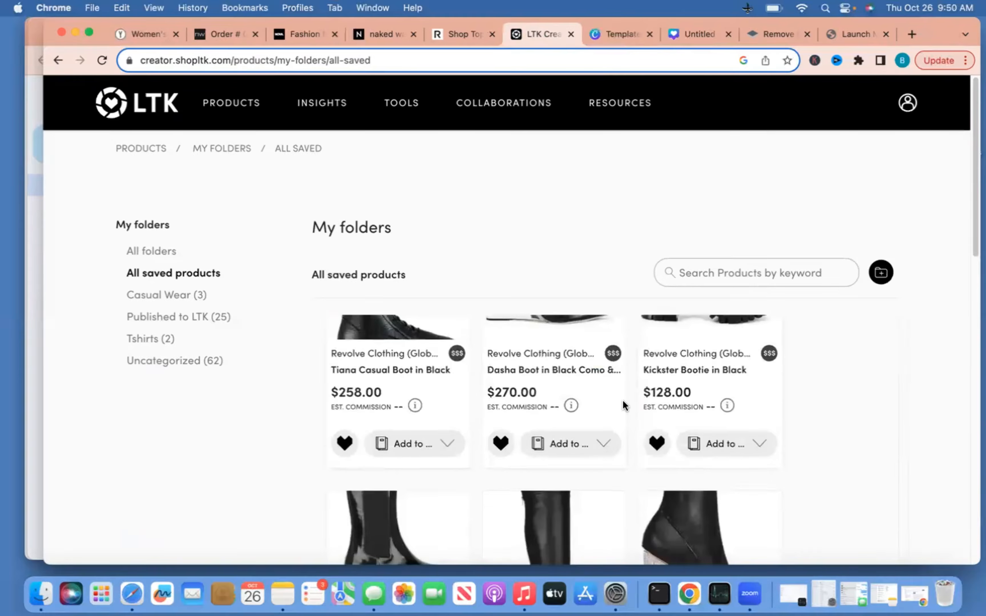
scroll(624, 400, down, 8)
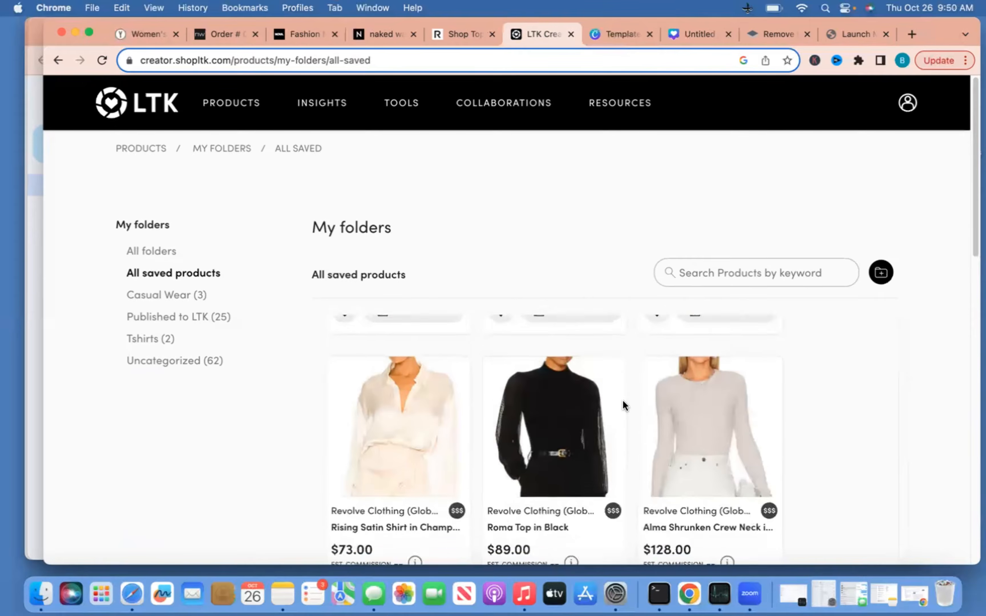
scroll(624, 404, up, 5)
scroll(624, 407, up, 10)
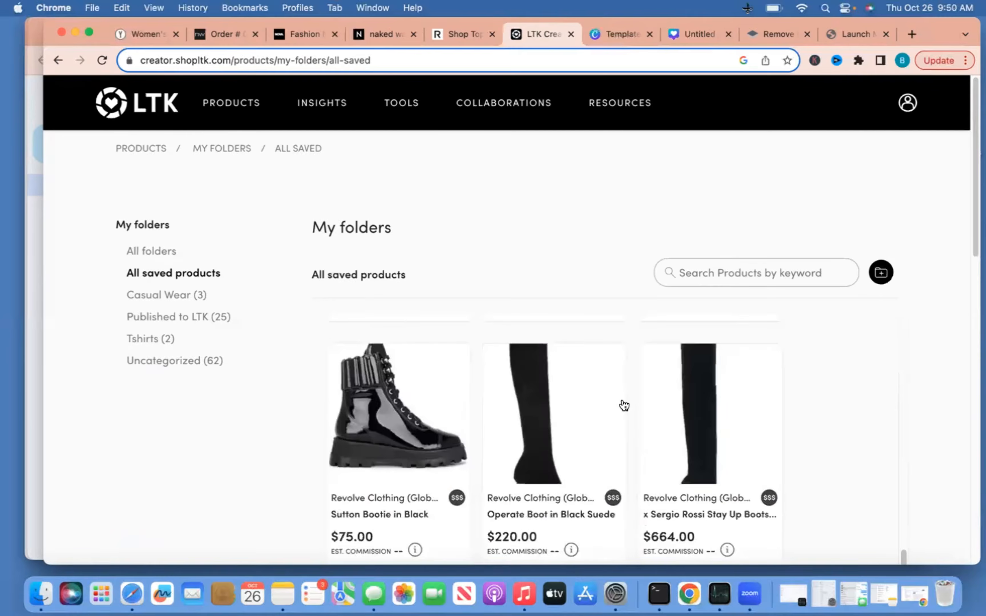
scroll(624, 404, down, 5)
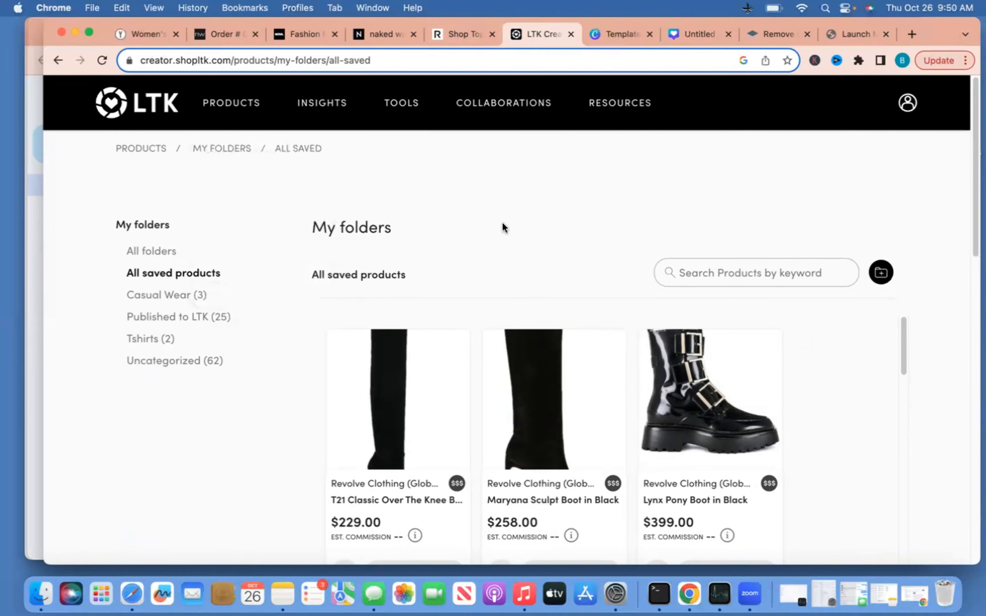
scroll(503, 223, down, 3)
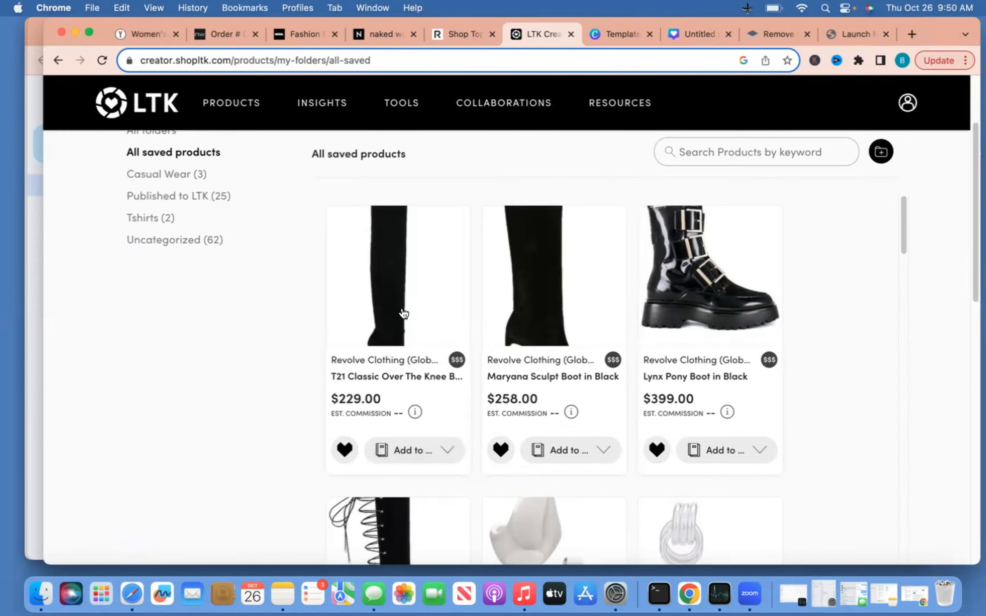
click(411, 327)
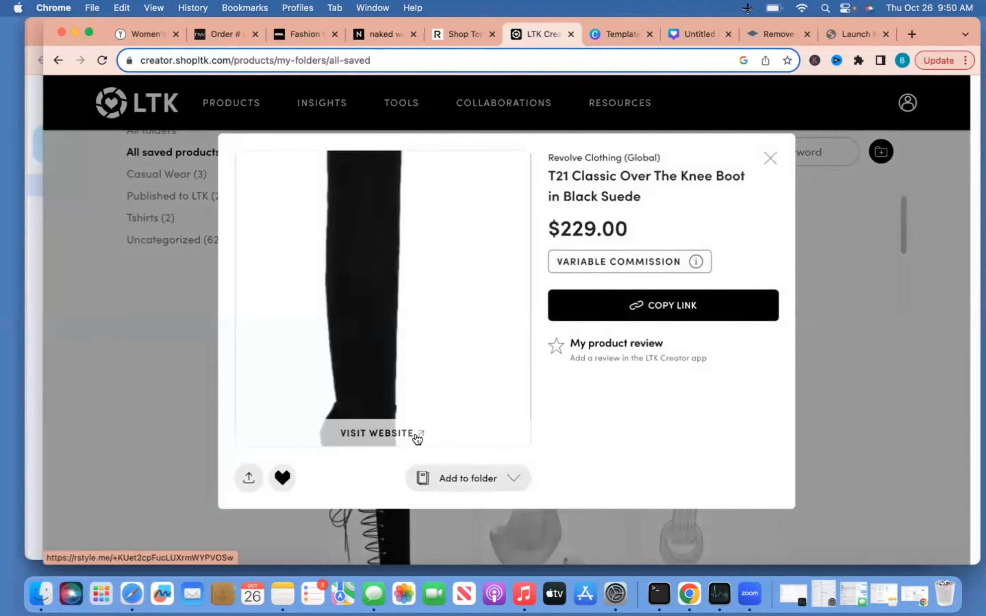
Open the boot's Revolve product page and enlarge its photo
click(418, 435)
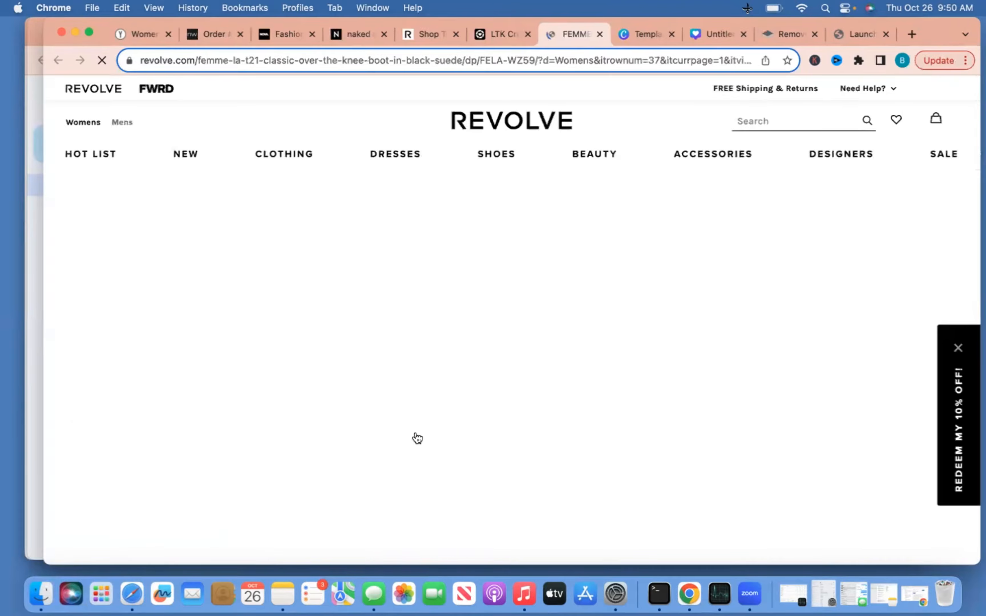
scroll(511, 381, down, 6)
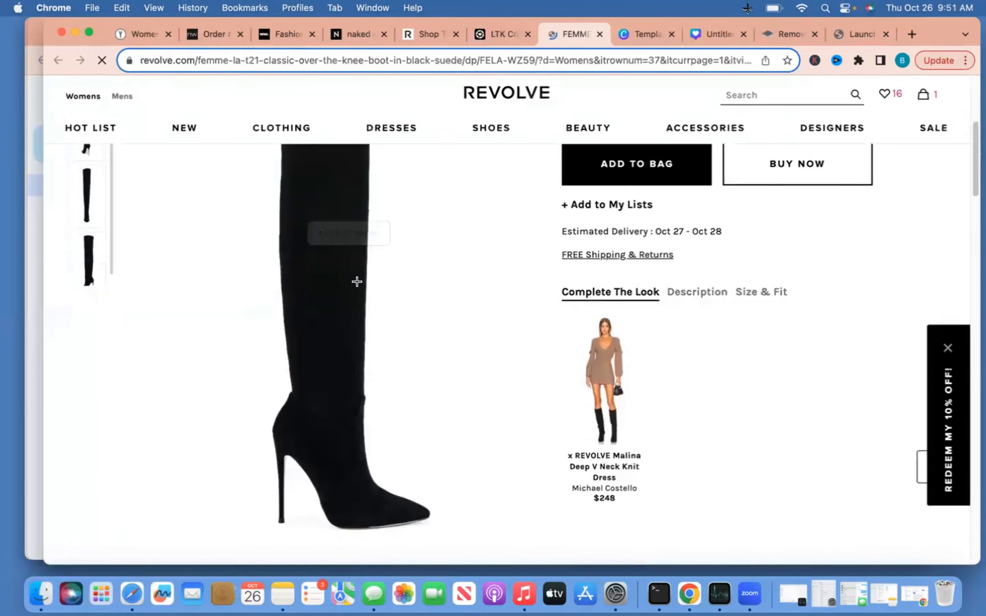
click(357, 283)
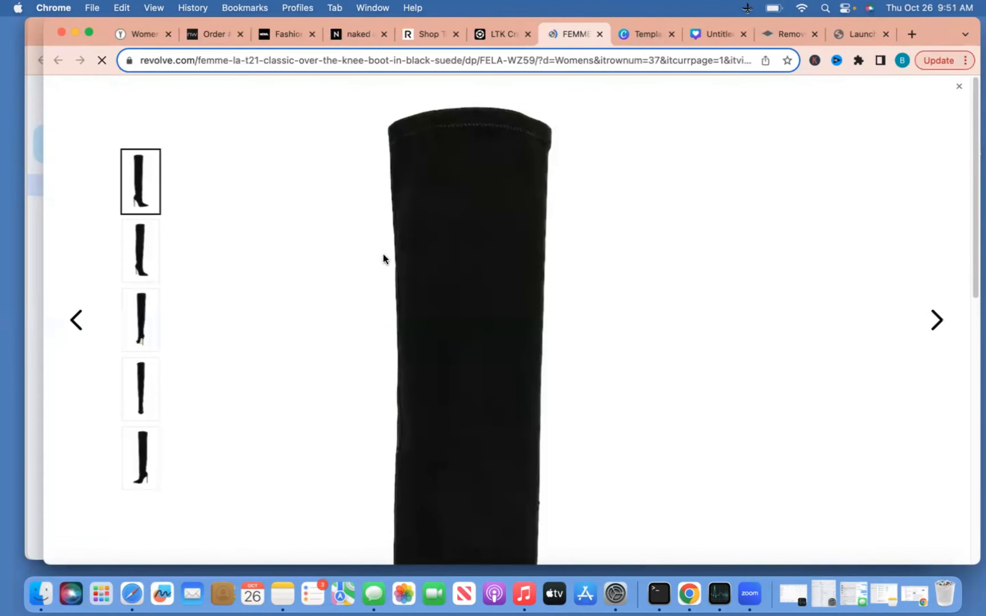
Save the enlarged boot photo to the Desktop as 'boot'
right_click(422, 238)
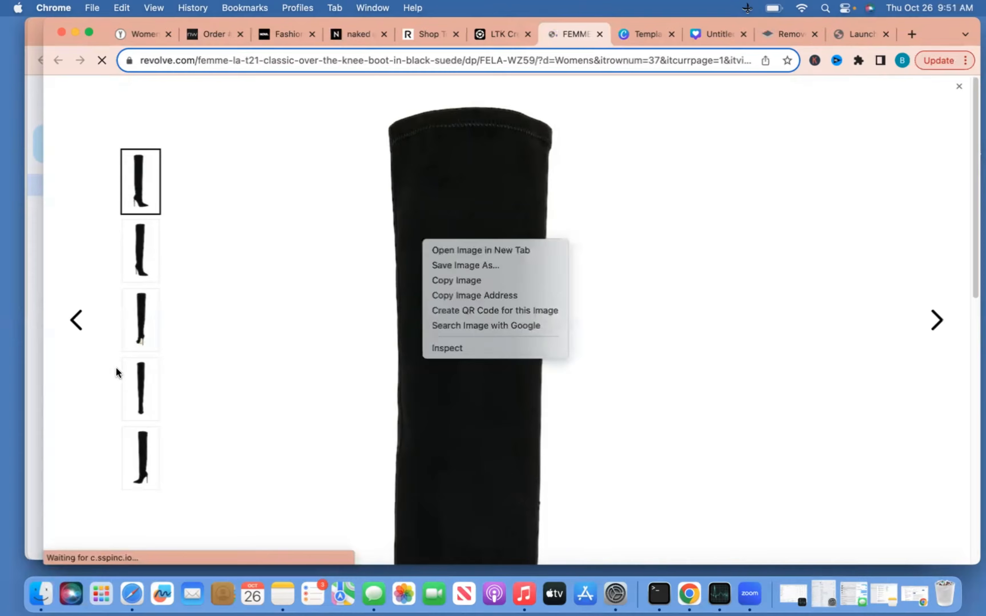
click(114, 368)
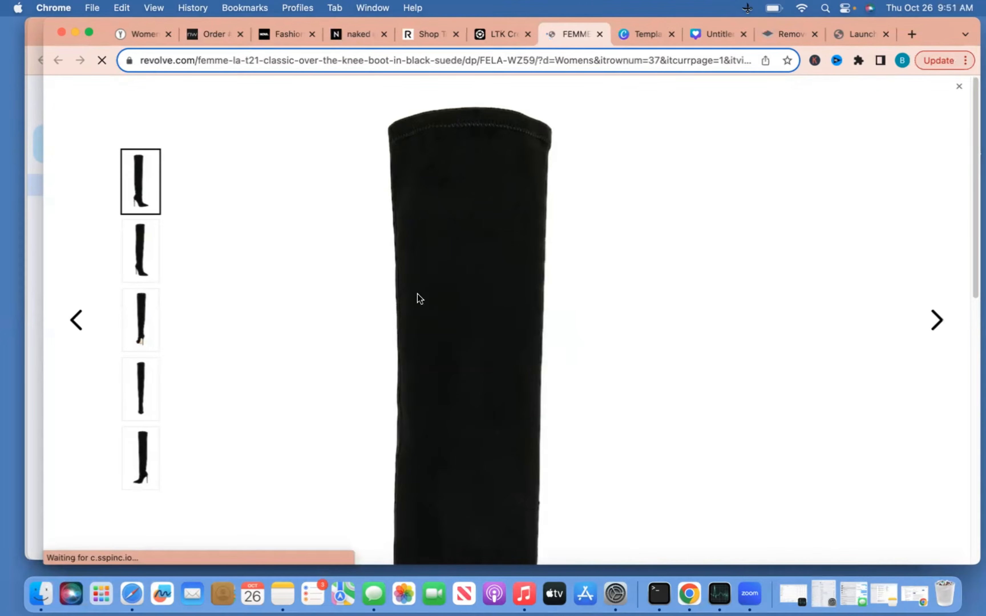
right_click(470, 272)
click(491, 290)
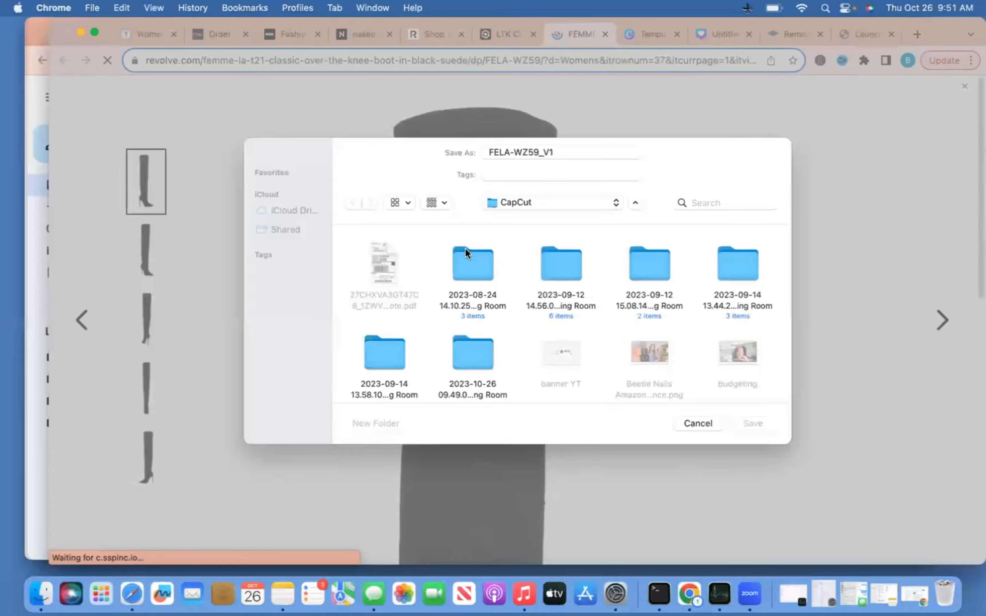
click(621, 203)
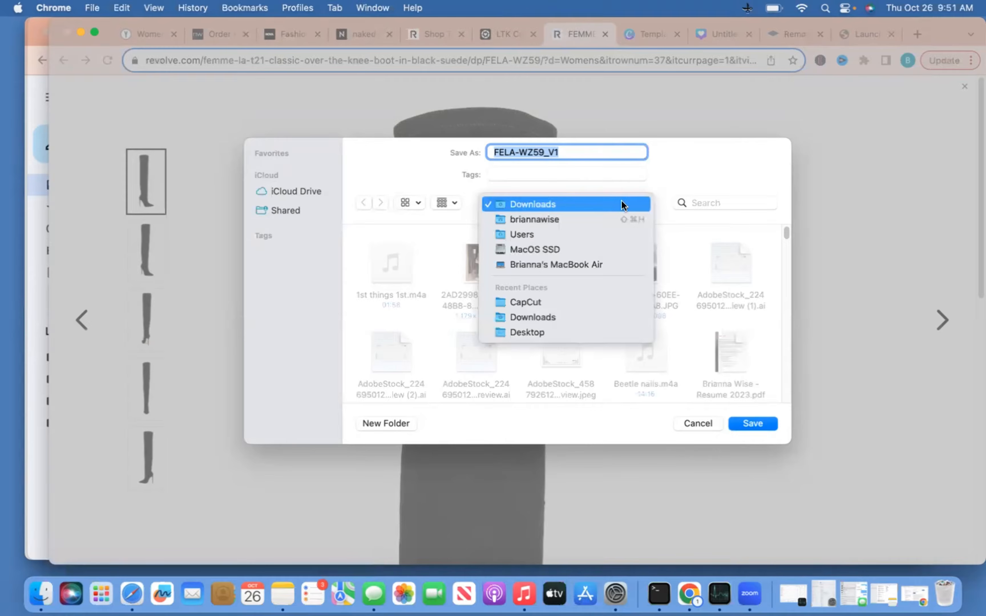
click(546, 333)
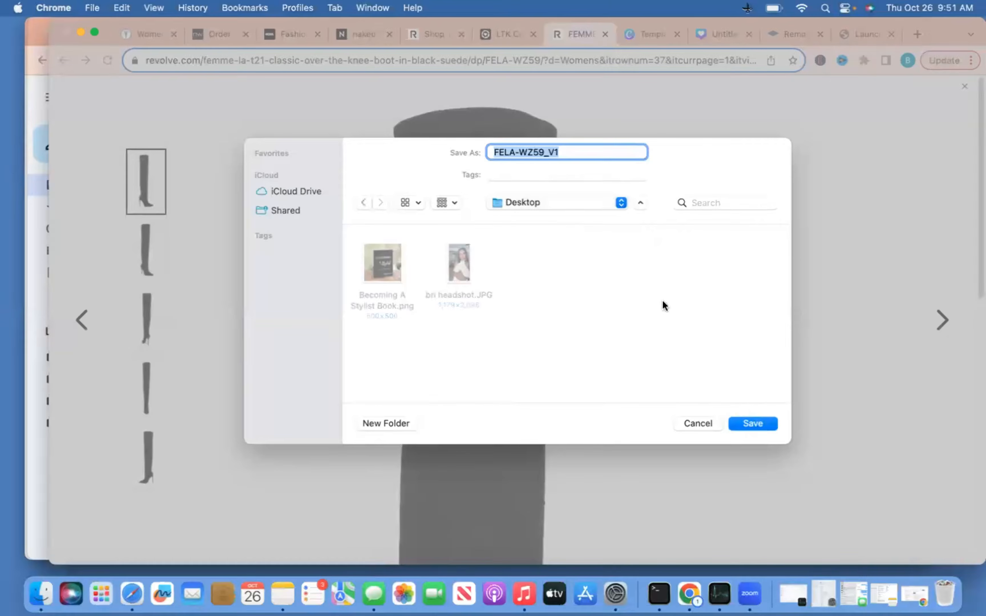
text(boot)
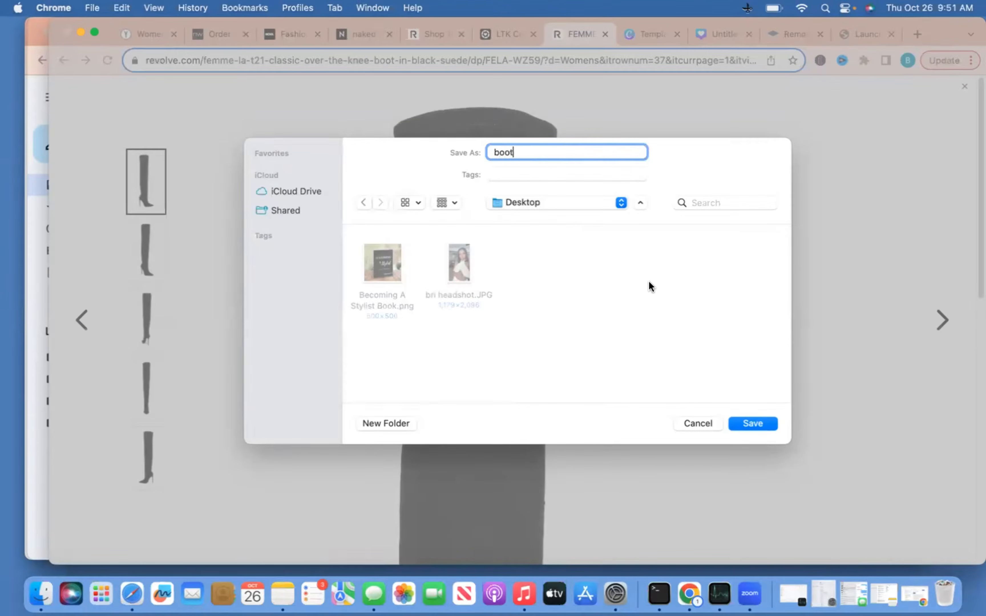
key(Return)
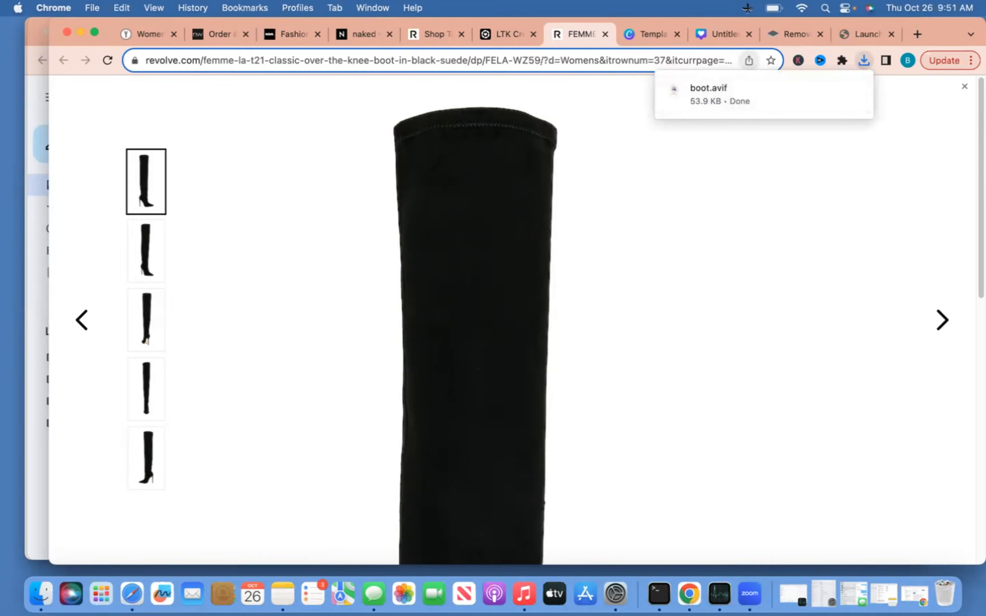
Back in LTK, open the Revolve page for the Kelsee Earring in Silver
click(513, 37)
click(775, 159)
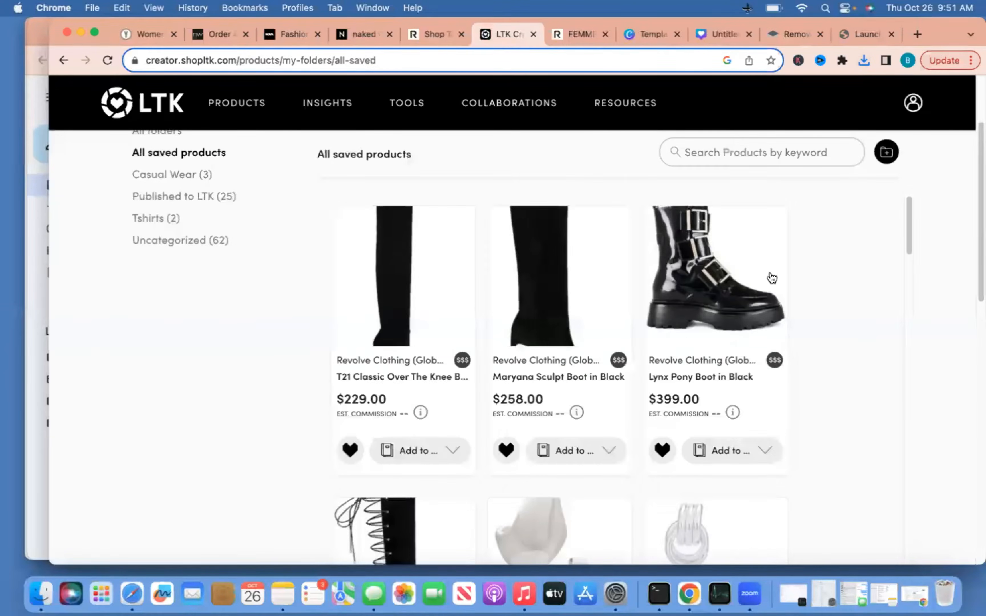
scroll(811, 301, down, 12)
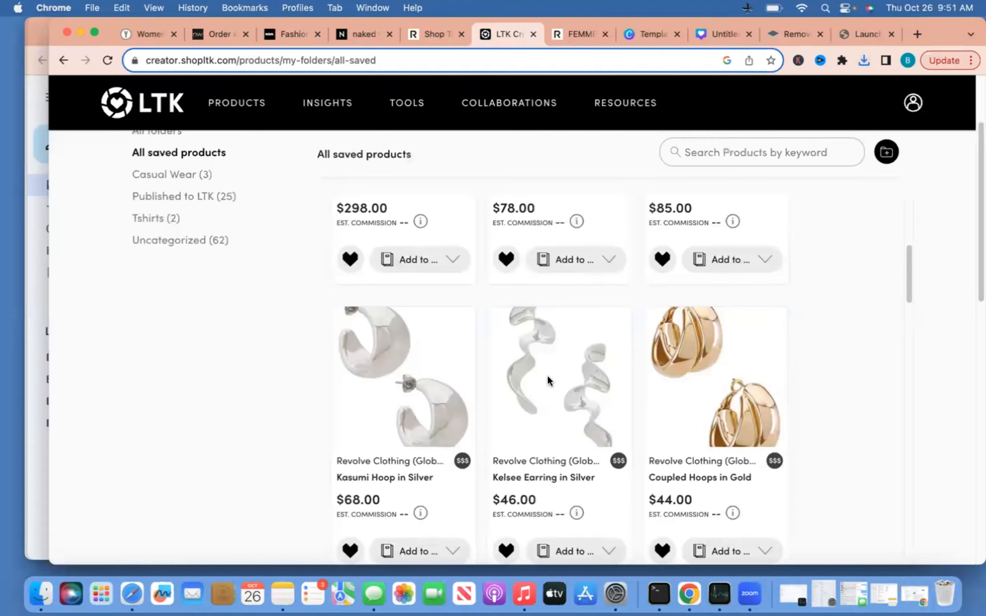
click(547, 376)
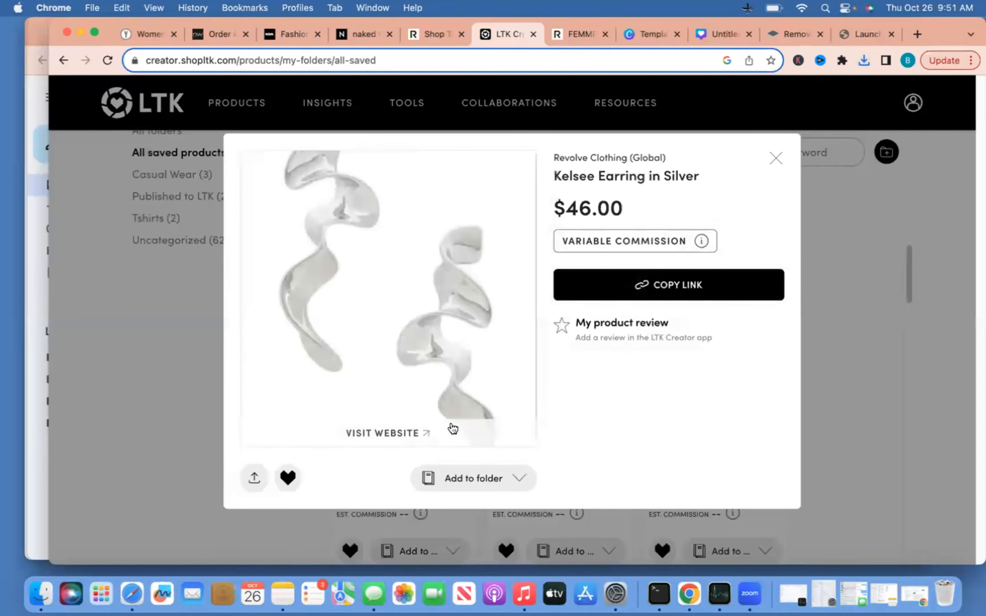
click(455, 432)
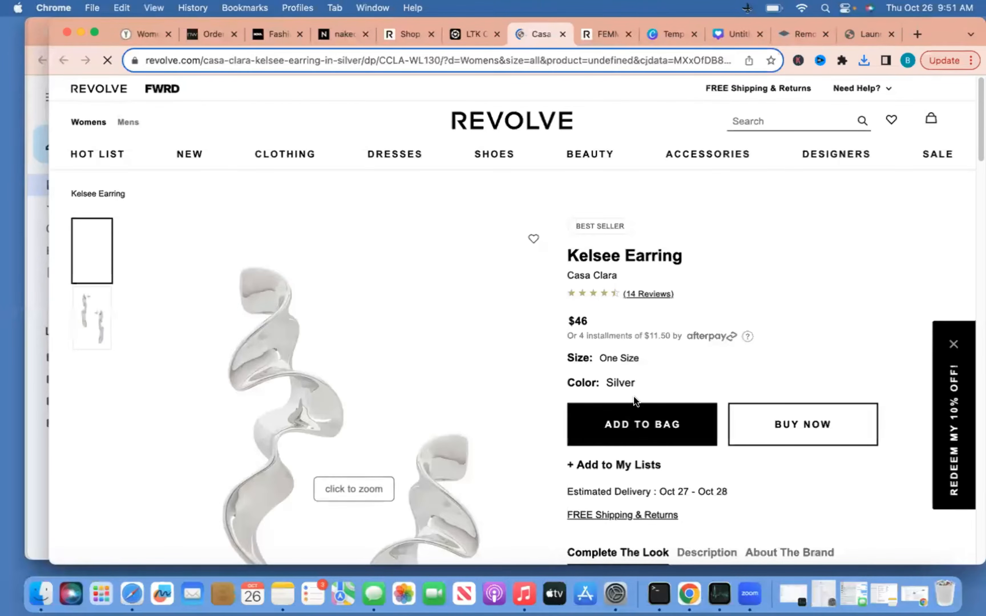
Save the earring photo as 'silver earings' and return to LTK's saved products
scroll(414, 313, down, 1)
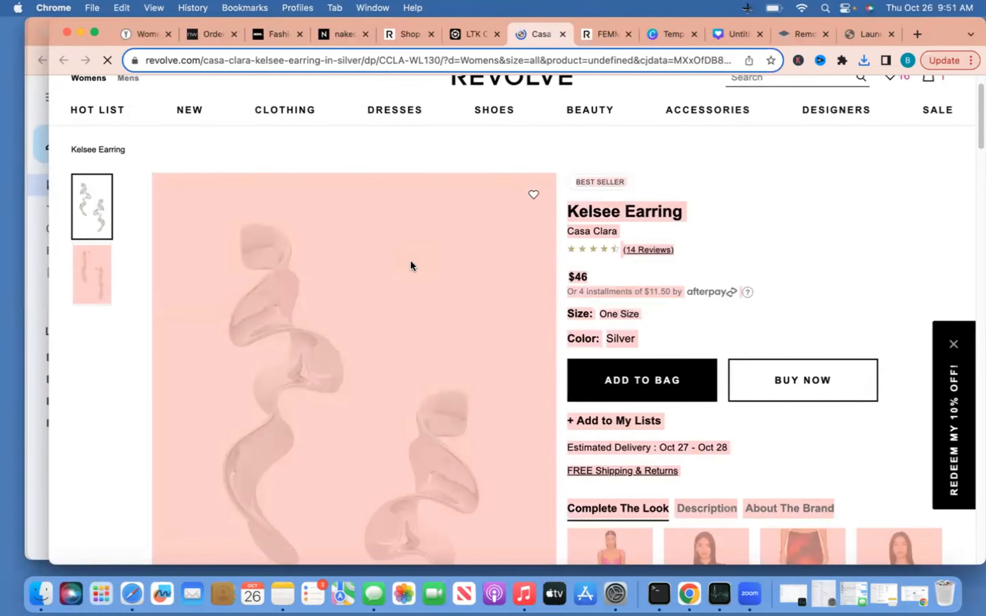
right_click(320, 298)
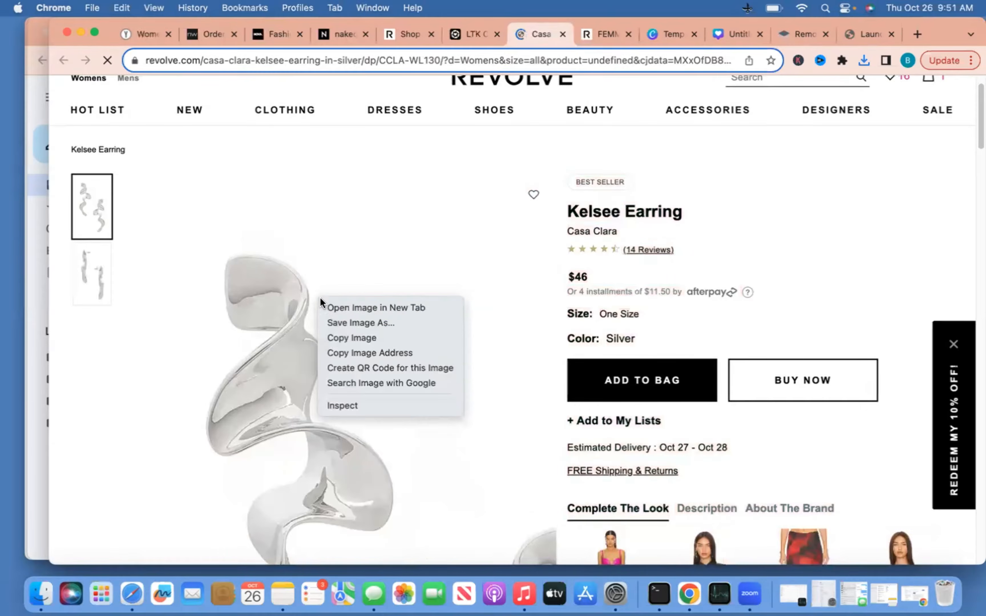
click(341, 322)
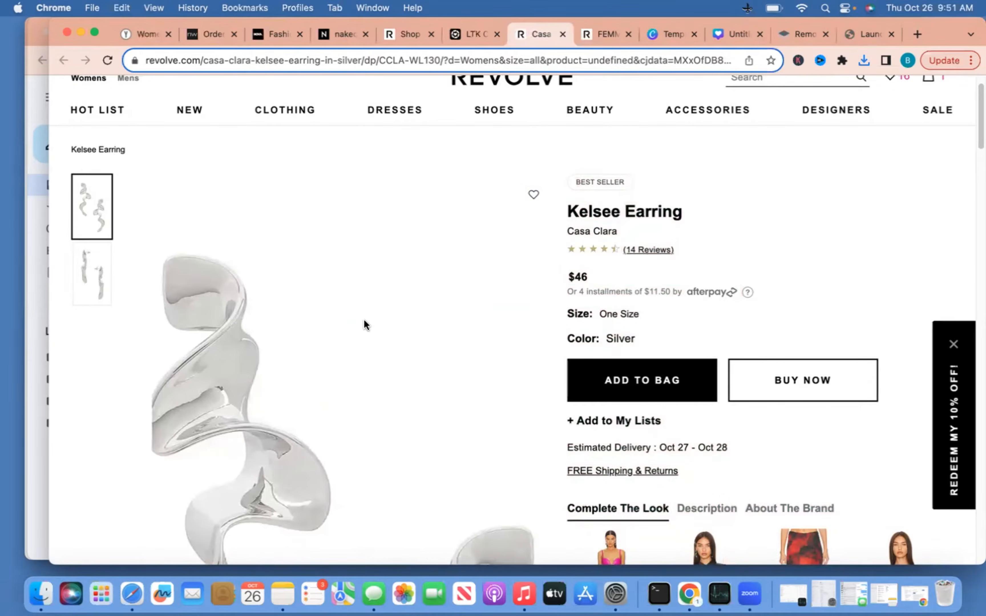
text(silver)
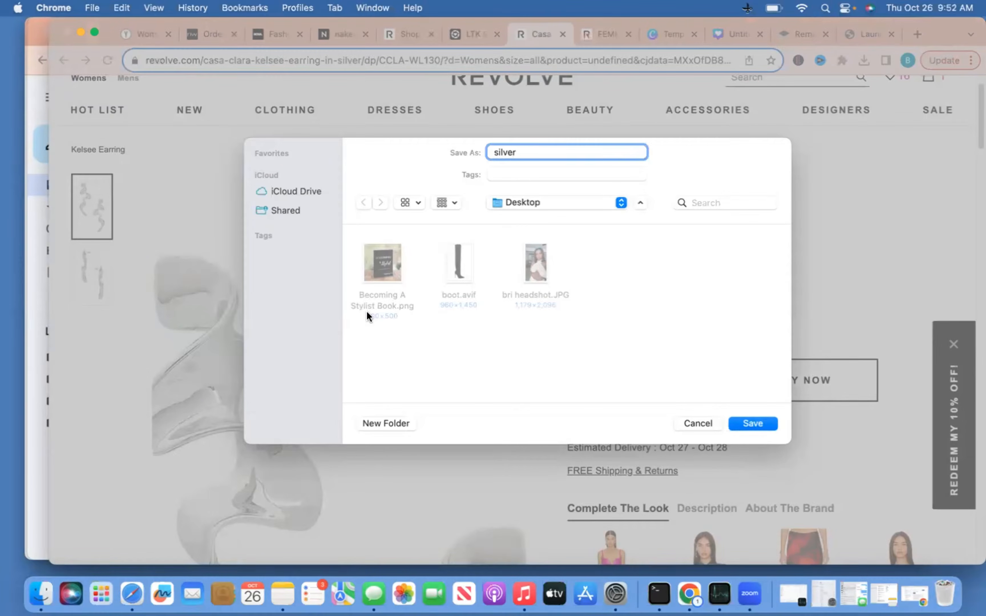
text( earings)
key(Return)
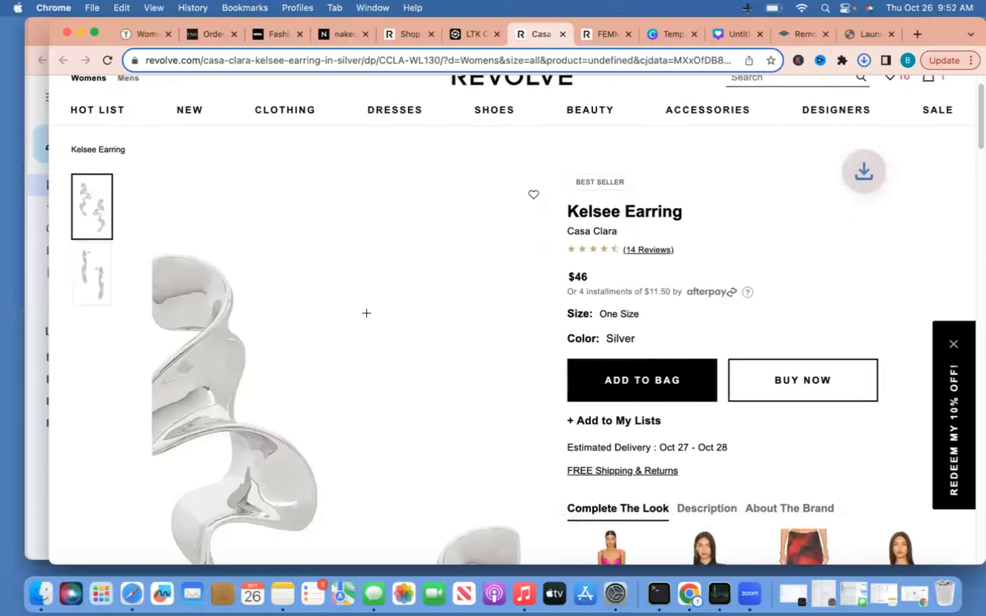
click(473, 33)
click(775, 158)
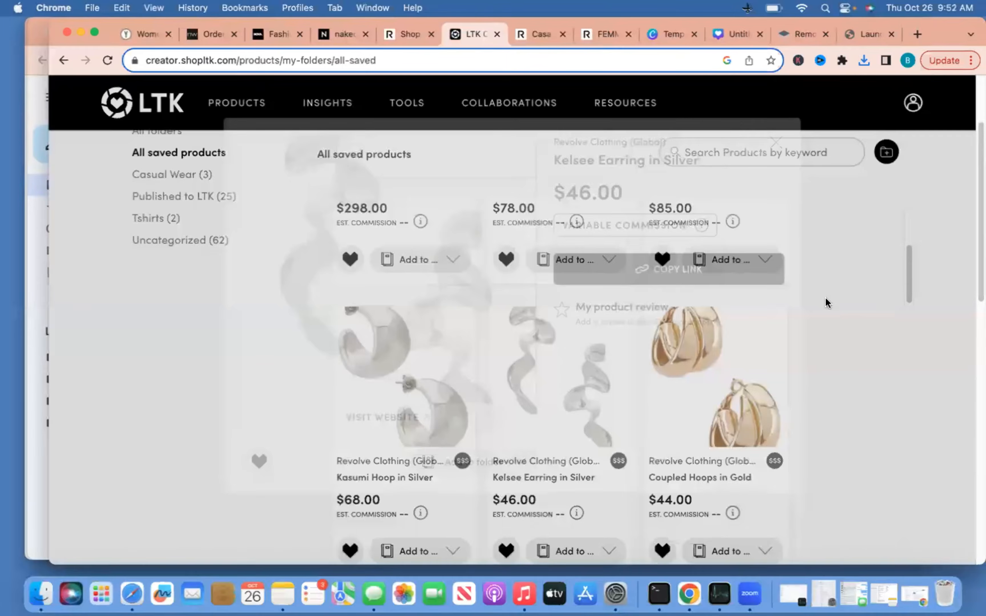
Open the Revolve page for the Linda Farrow Thea sunglasses from LTK
scroll(827, 312, down, 8)
scroll(827, 313, down, 2)
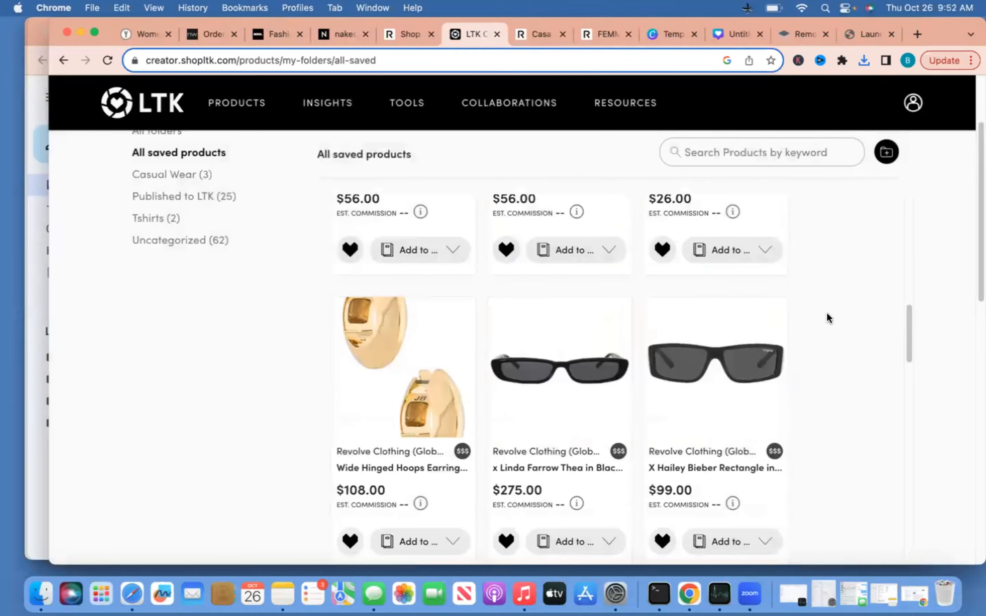
scroll(556, 255, down, 5)
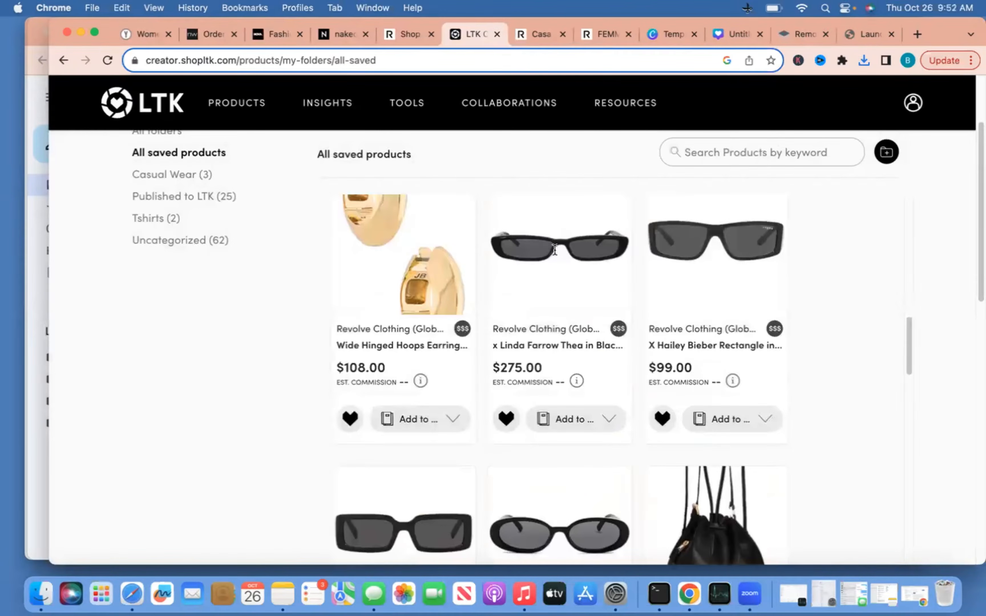
click(554, 249)
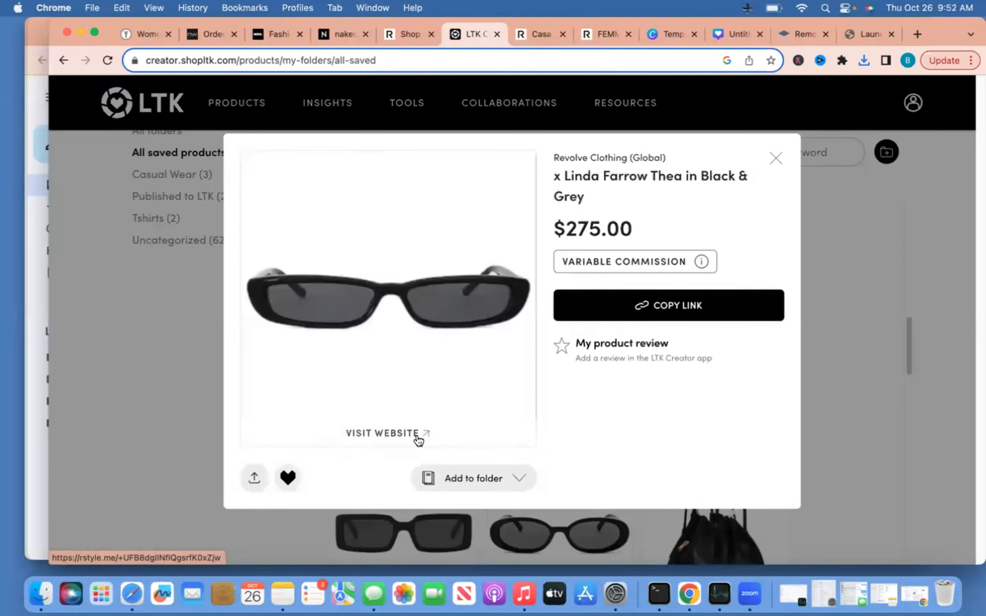
click(419, 438)
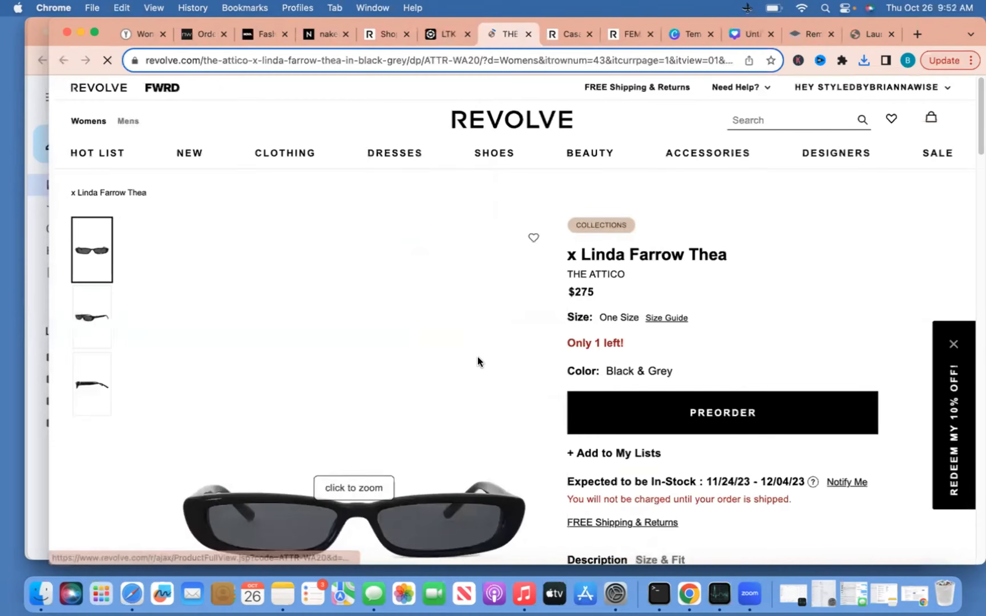
Save the sunglasses photo to the Desktop as 'black shades'
scroll(478, 357, down, 5)
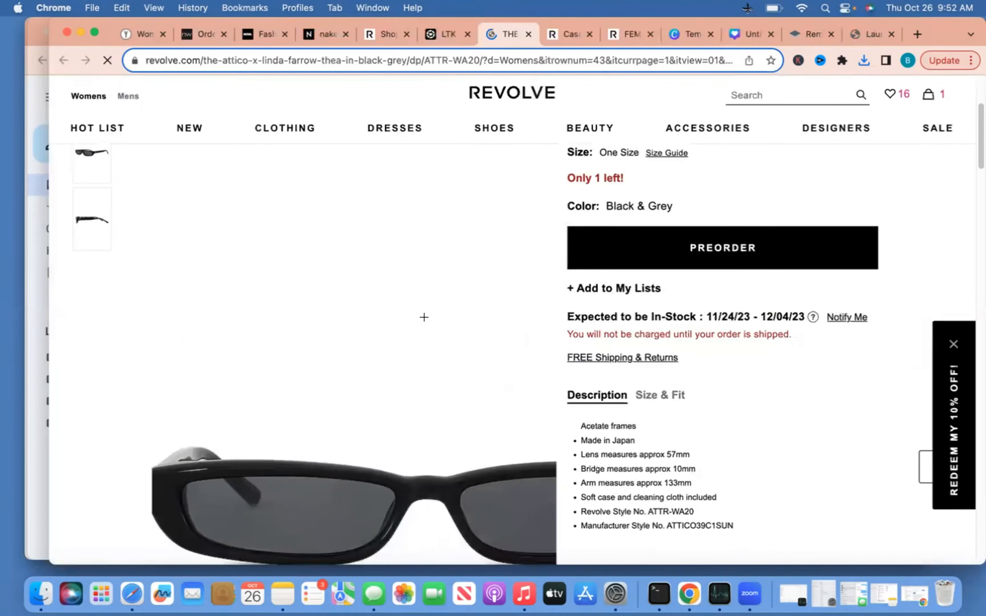
right_click(333, 301)
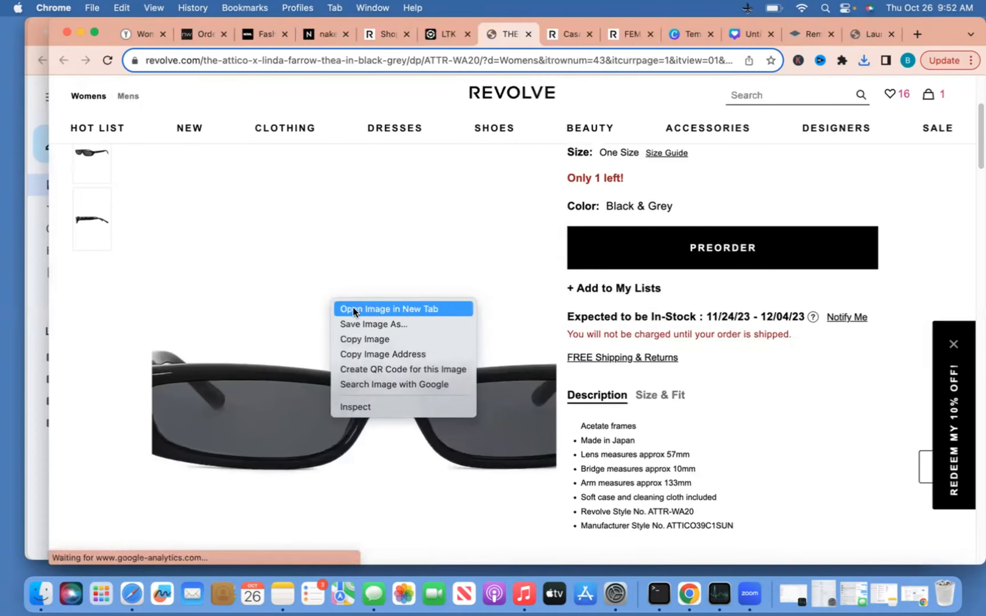
click(368, 323)
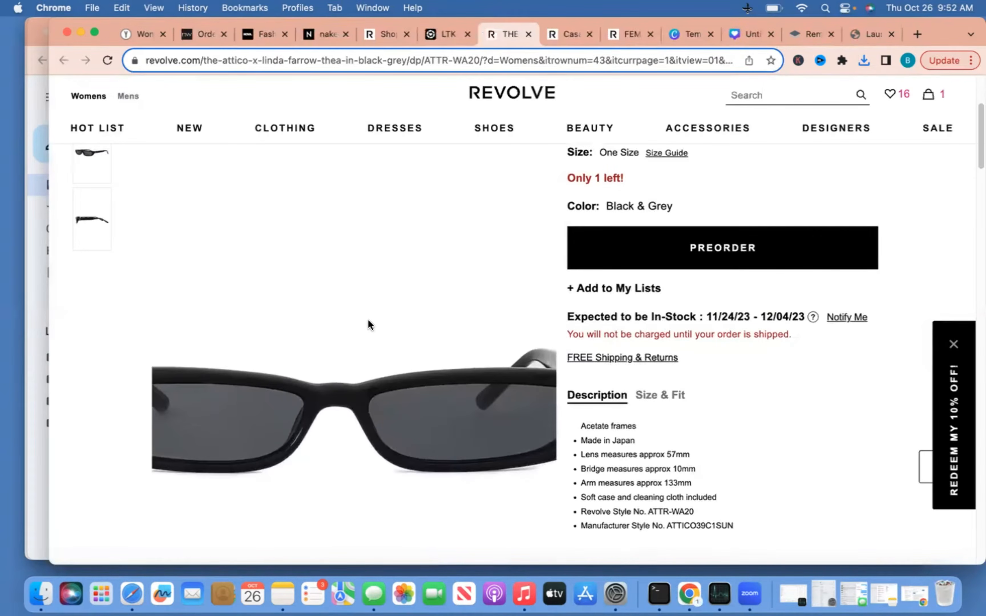
text(black s)
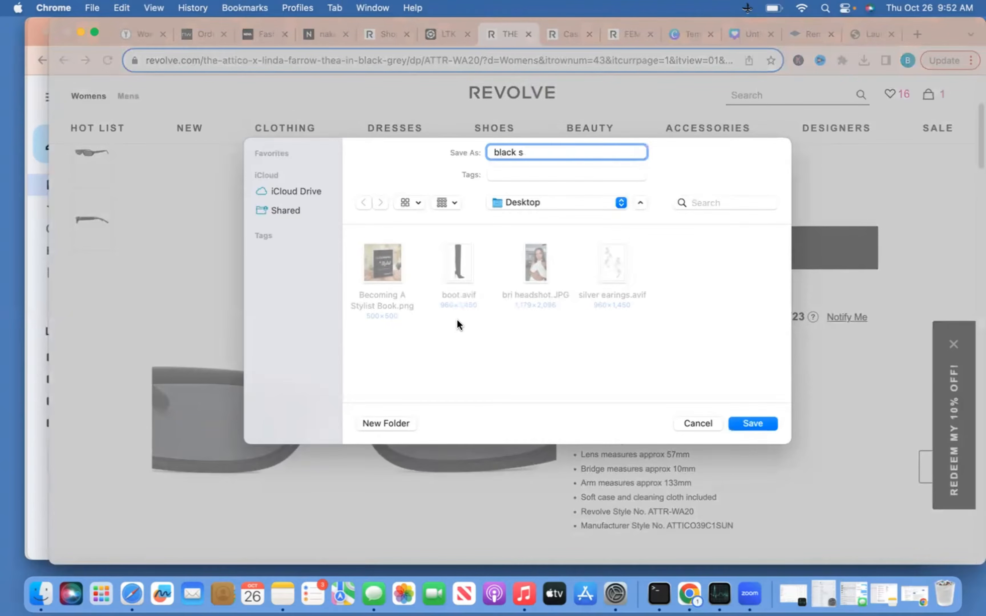
text(hades)
key(Return)
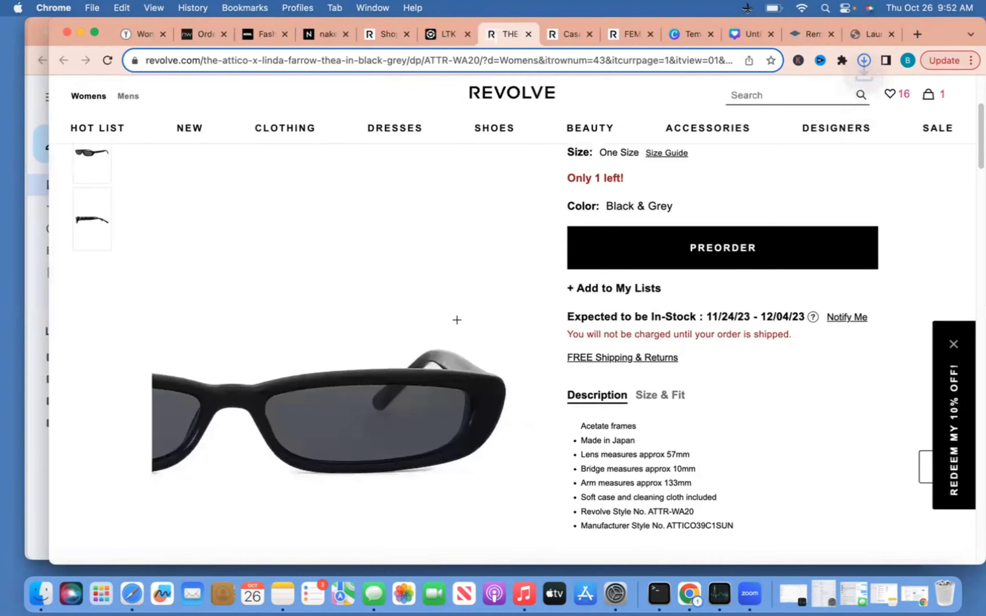
Close the sunglasses details in LTK and open the Noemi Bag in Off White's Revolve page
click(440, 32)
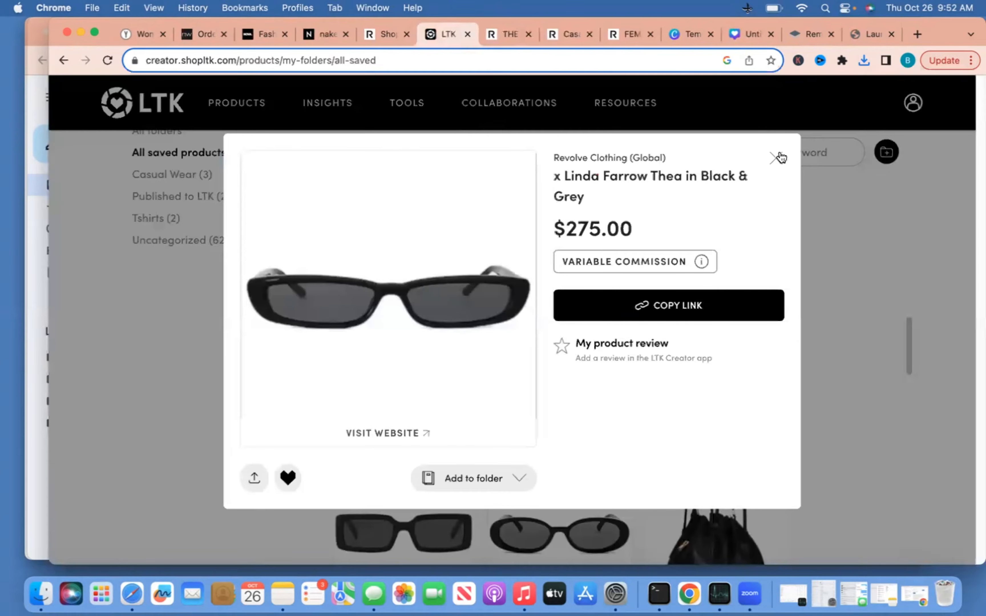
click(835, 245)
scroll(844, 296, down, 5)
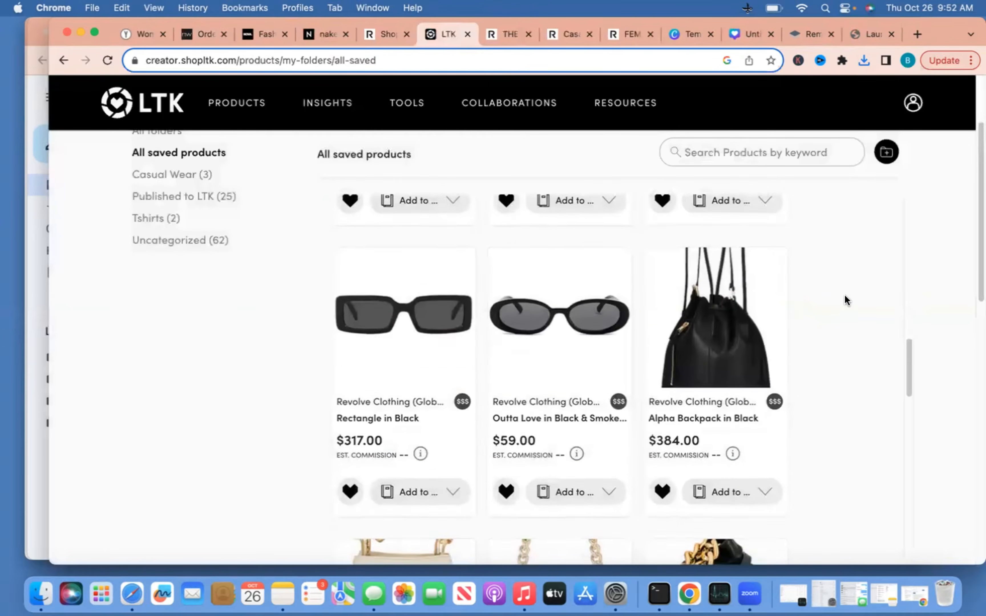
scroll(844, 295, down, 8)
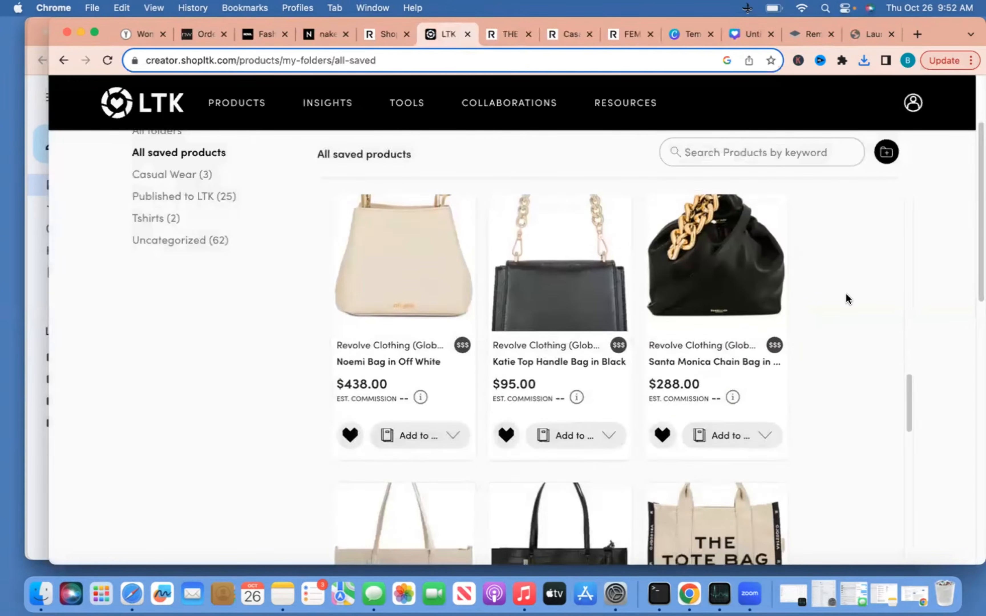
scroll(846, 299, down, 5)
scroll(846, 294, down, 4)
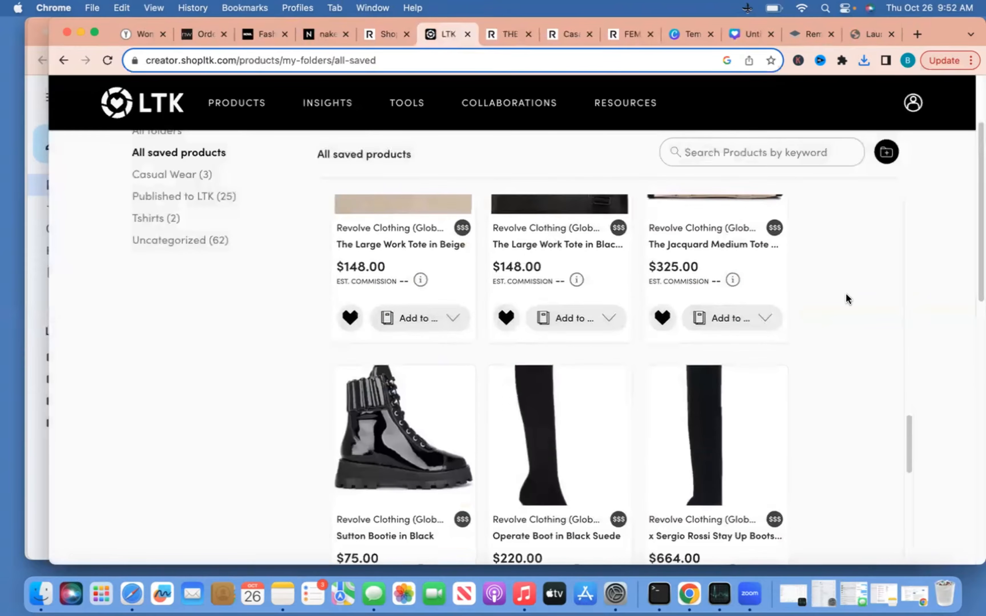
scroll(847, 294, up, 20)
scroll(846, 293, down, 5)
scroll(846, 293, down, 6)
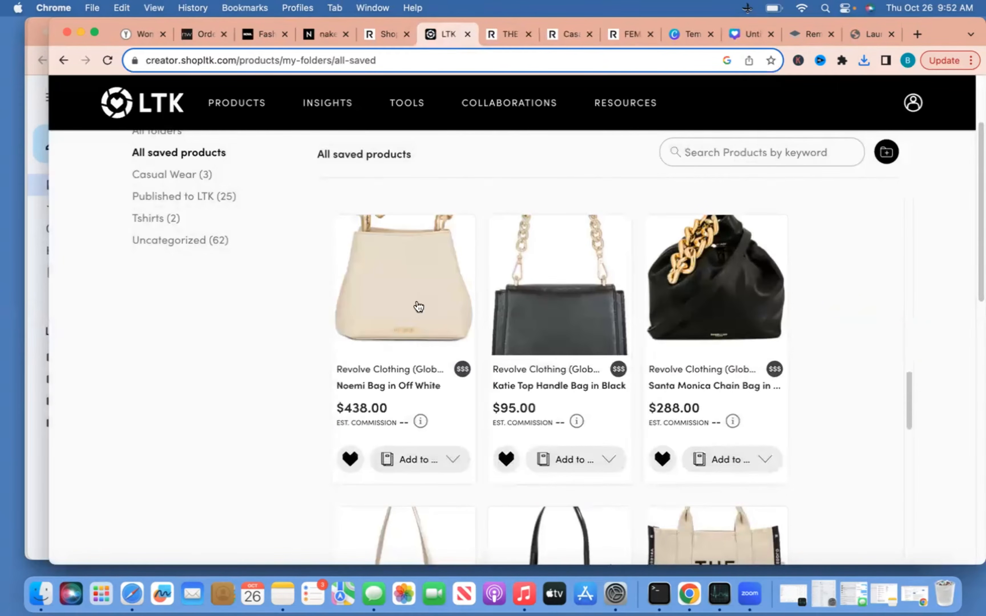
click(687, 260)
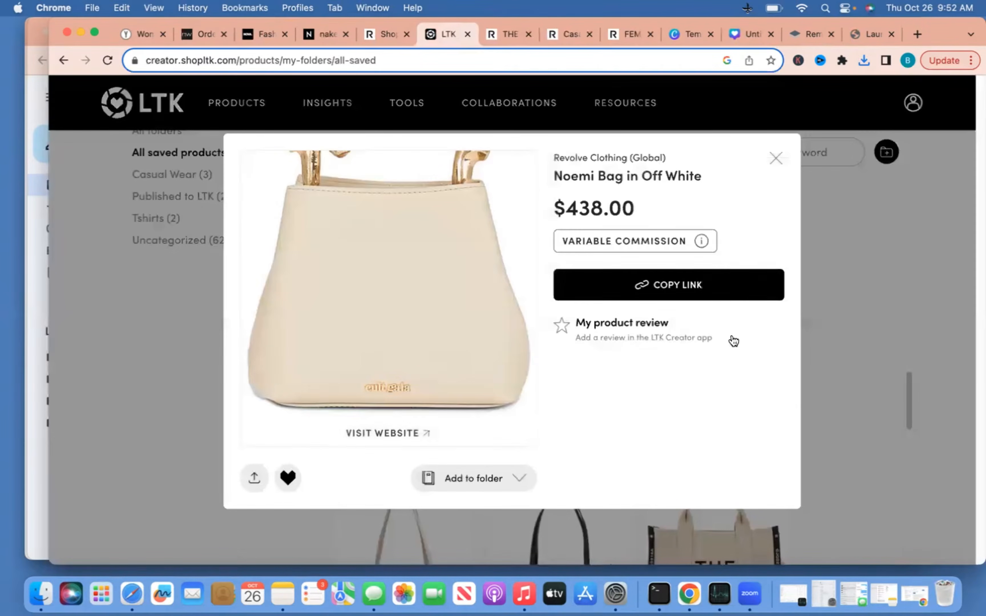
click(429, 434)
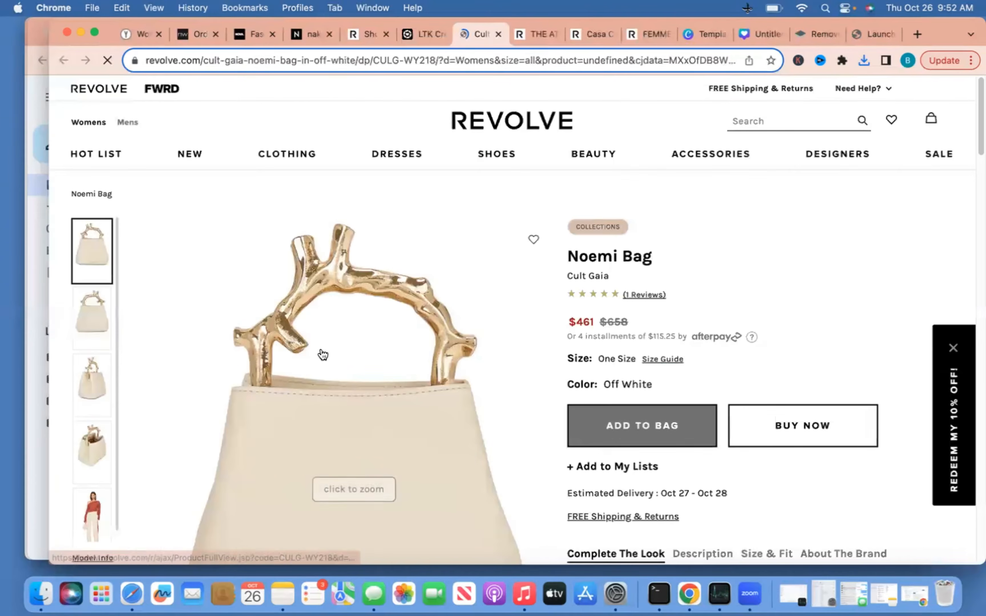
Save the Noemi Bag photo to the Desktop as 'tan bag' and go back to LTK
right_click(324, 348)
click(256, 447)
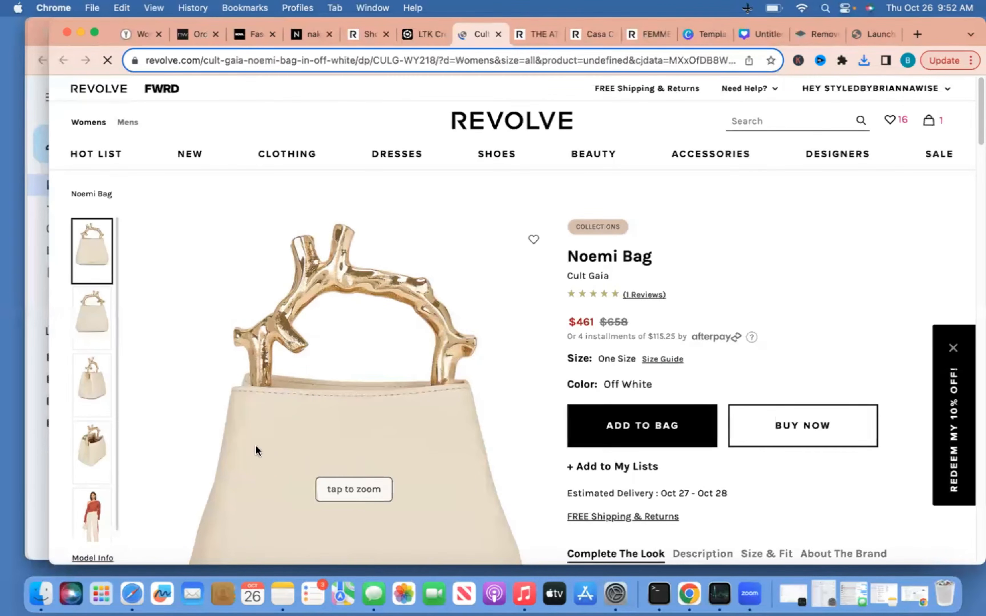
right_click(256, 446)
click(274, 465)
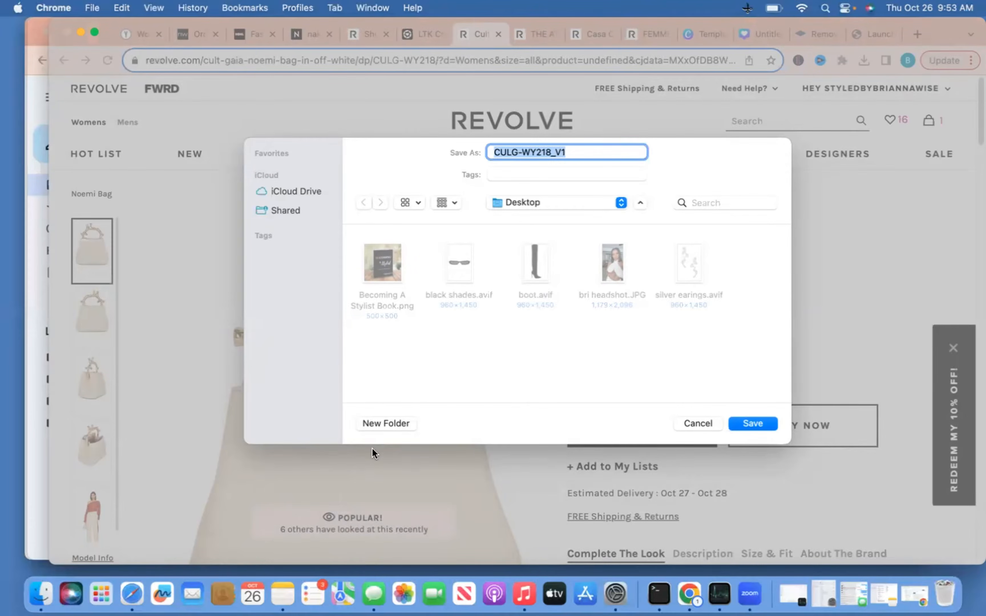
text(tan ba)
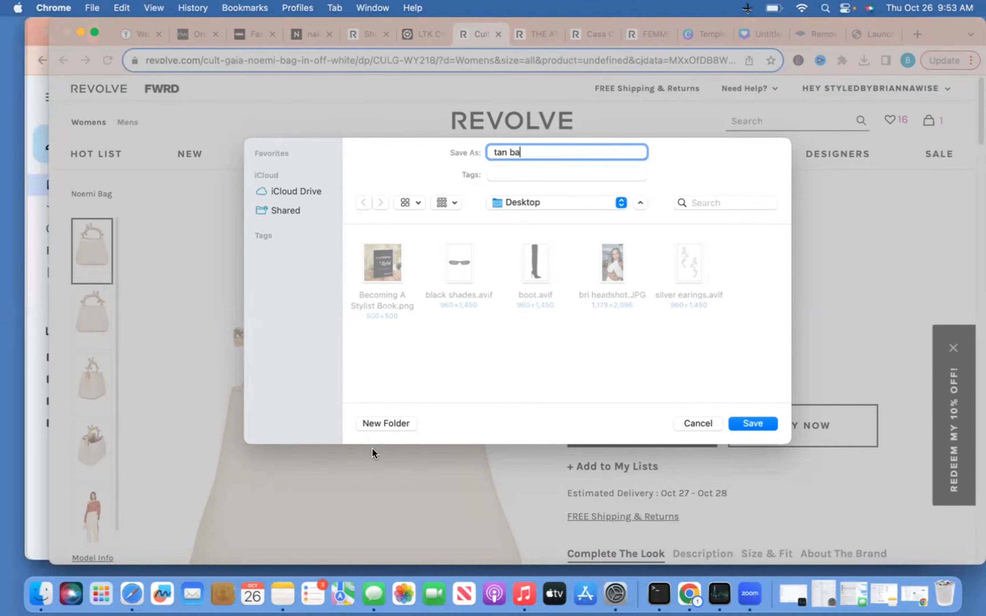
text(g)
key(Return)
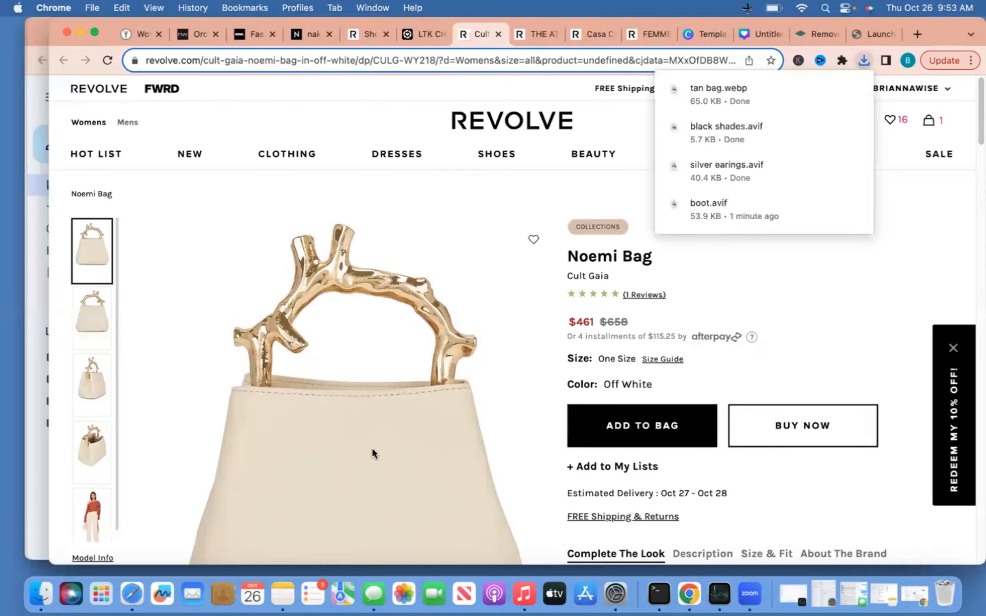
click(414, 37)
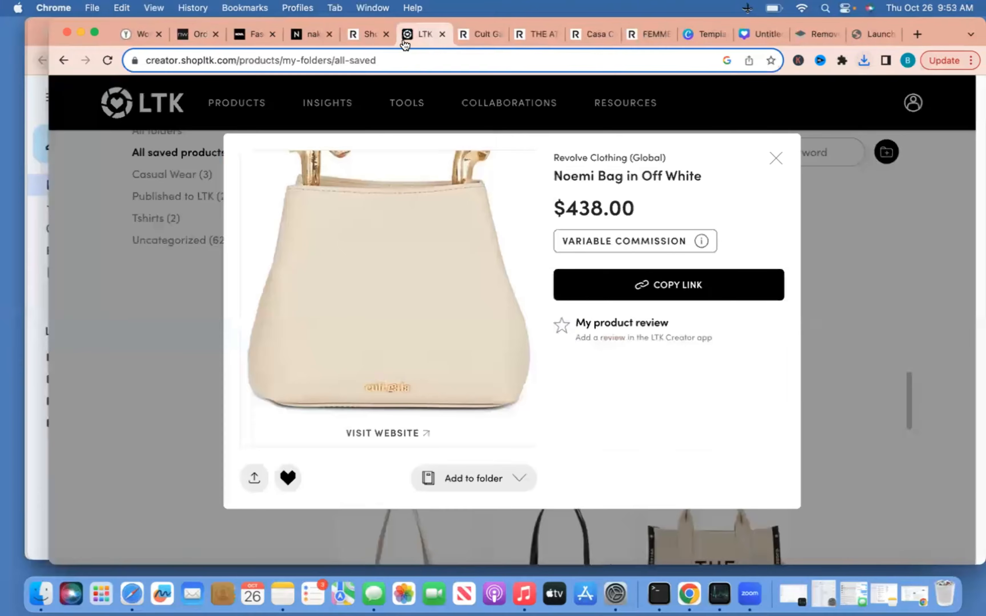
Close the bag details, find the Rosalyn Tweed Skort in Black, and open its Revolve page
click(773, 162)
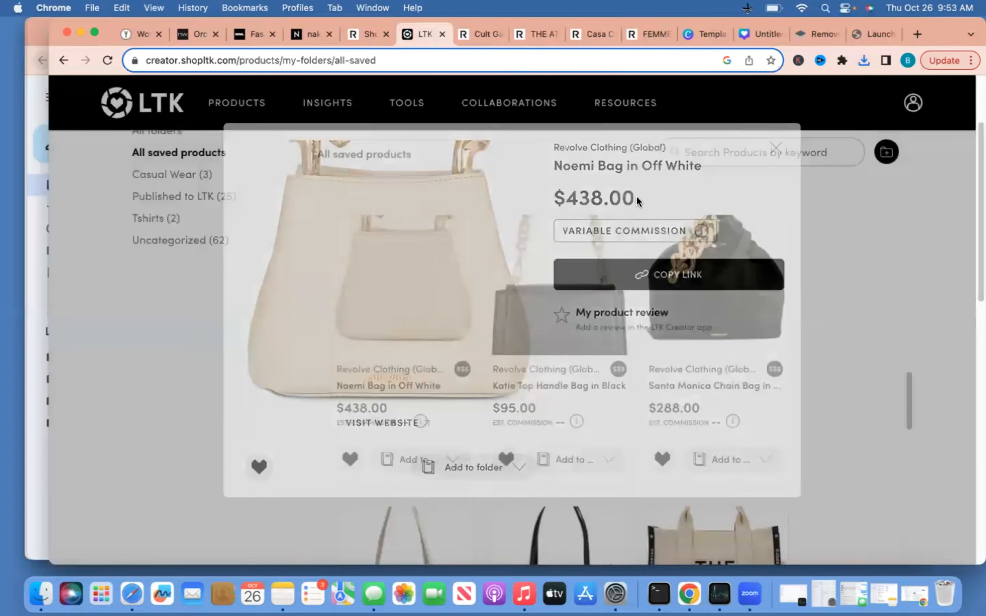
scroll(433, 409, down, 3)
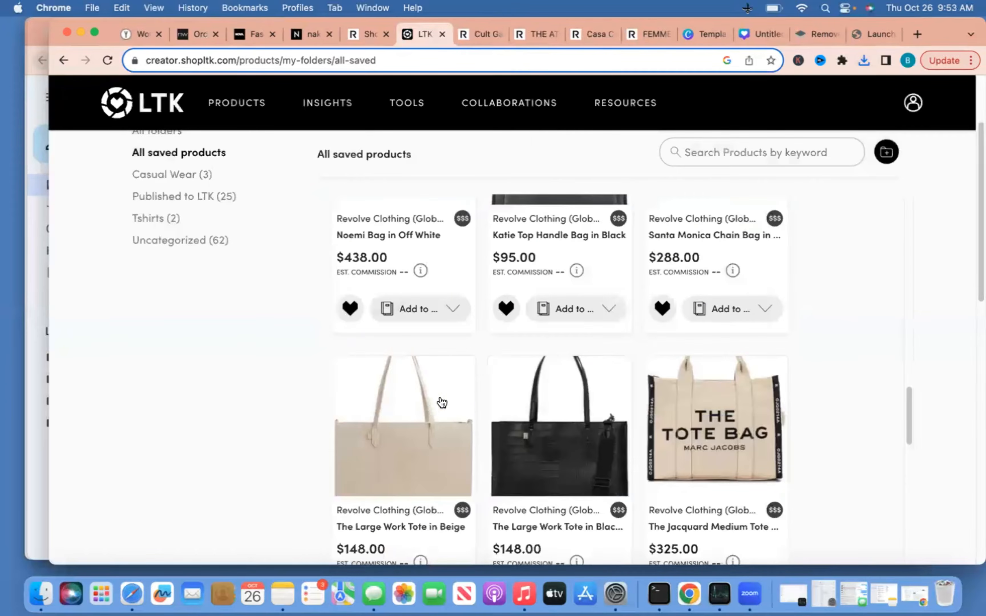
scroll(433, 409, down, 8)
scroll(443, 402, down, 1)
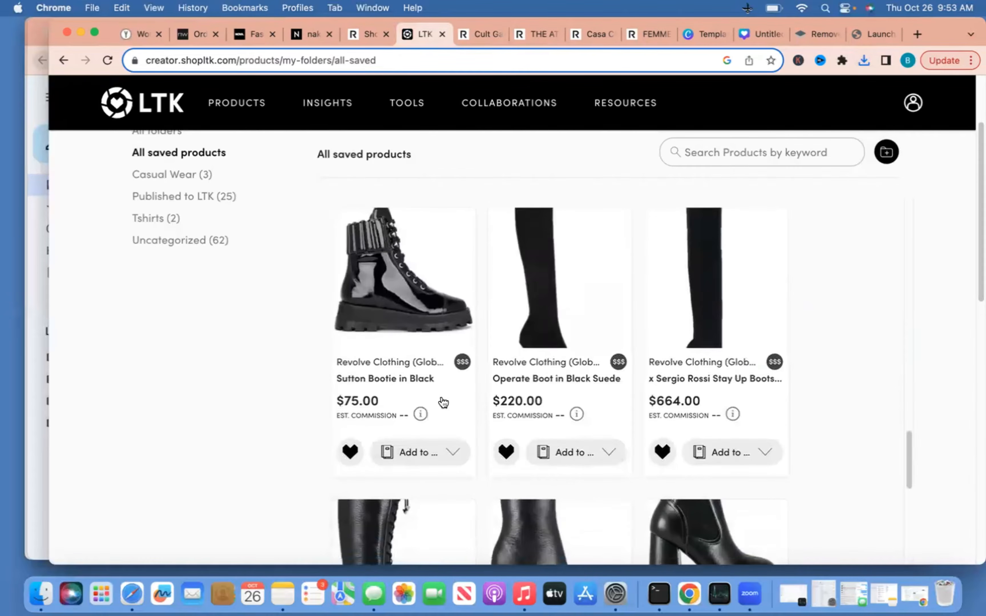
scroll(444, 403, down, 6)
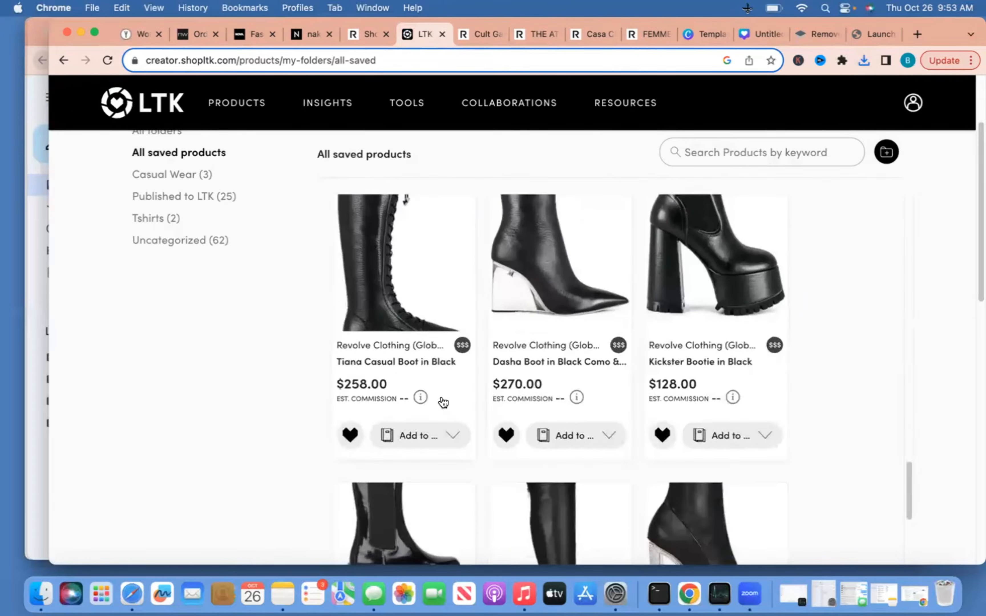
scroll(444, 403, down, 10)
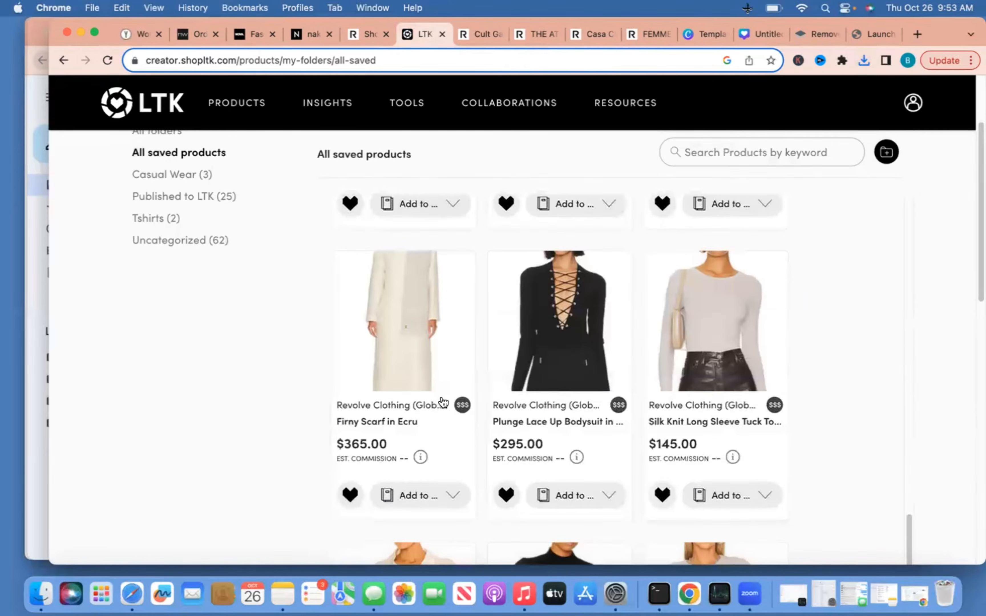
scroll(443, 402, down, 1)
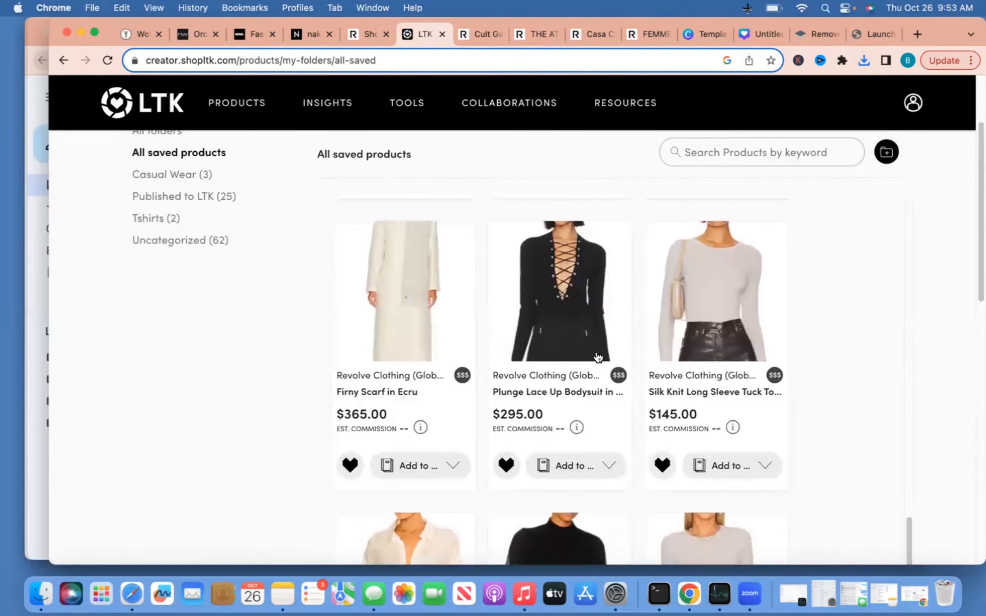
scroll(593, 358, down, 4)
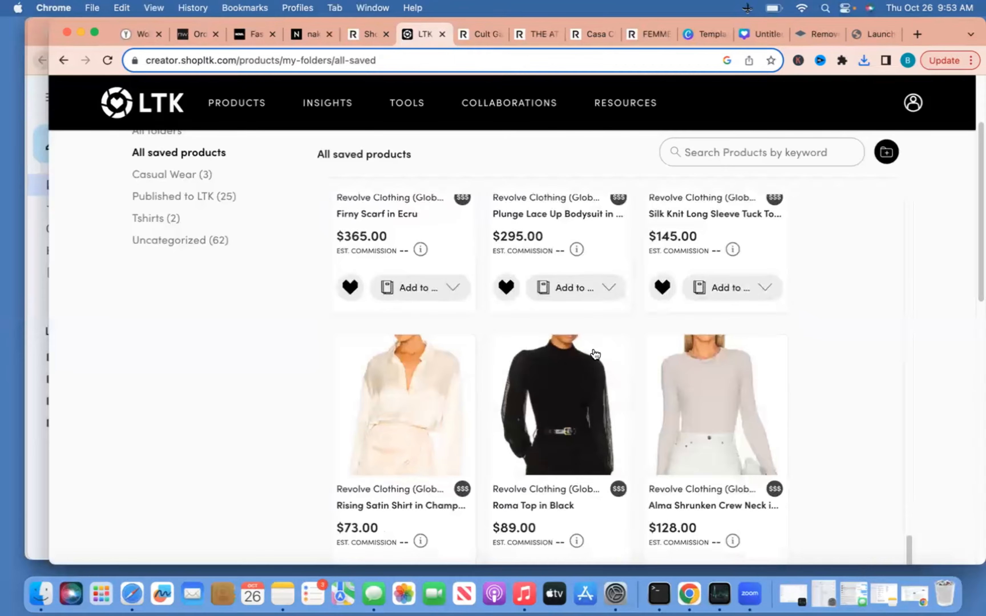
scroll(596, 354, up, 4)
scroll(595, 357, up, 12)
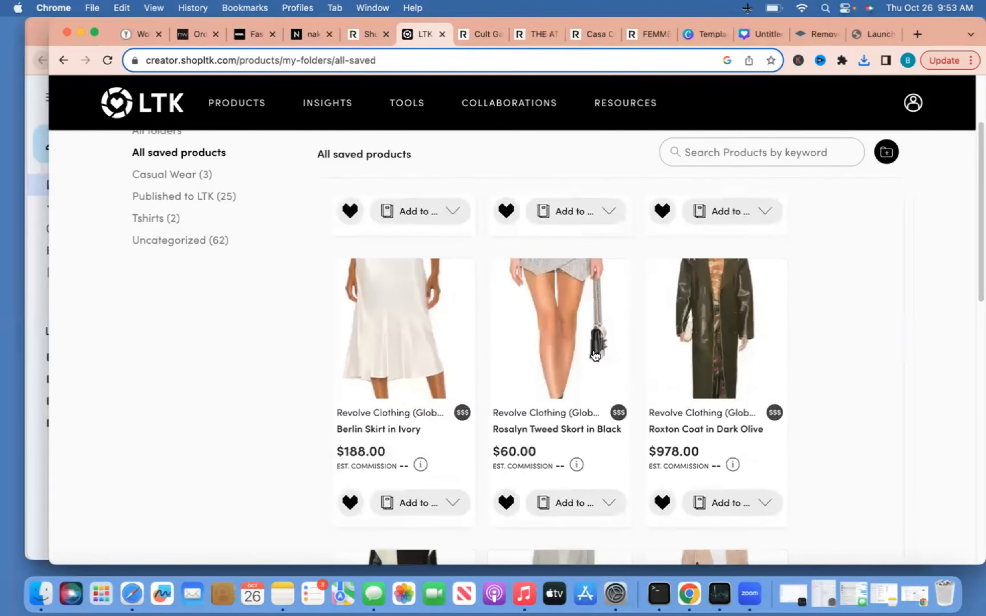
scroll(595, 356, down, 2)
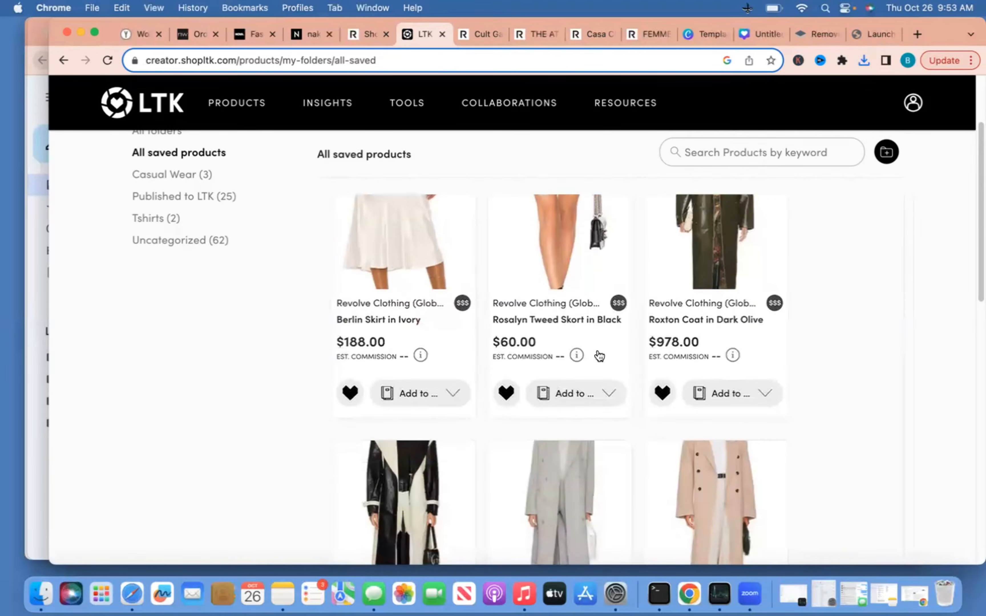
scroll(596, 353, up, 4)
click(559, 380)
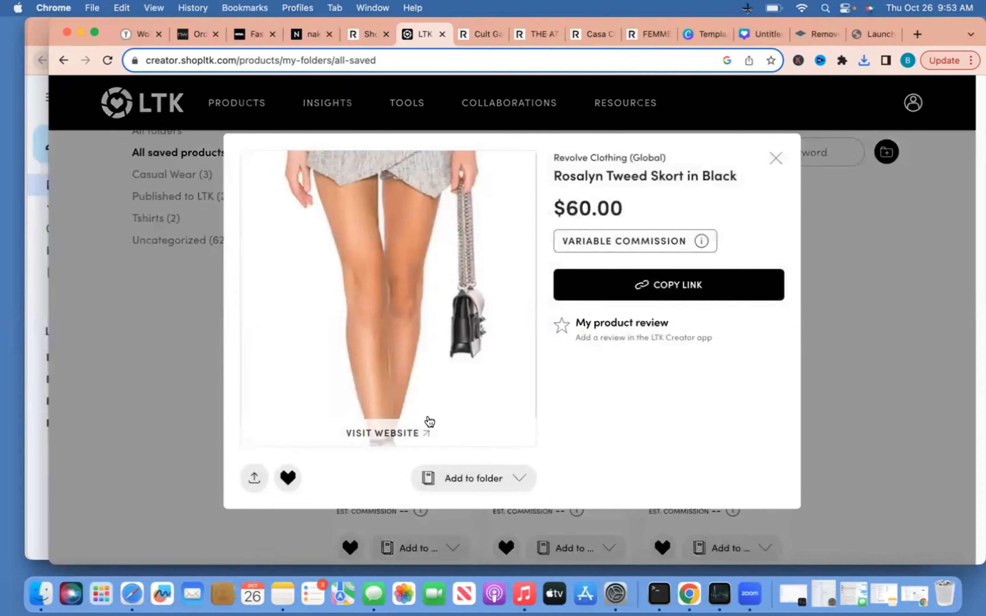
click(462, 407)
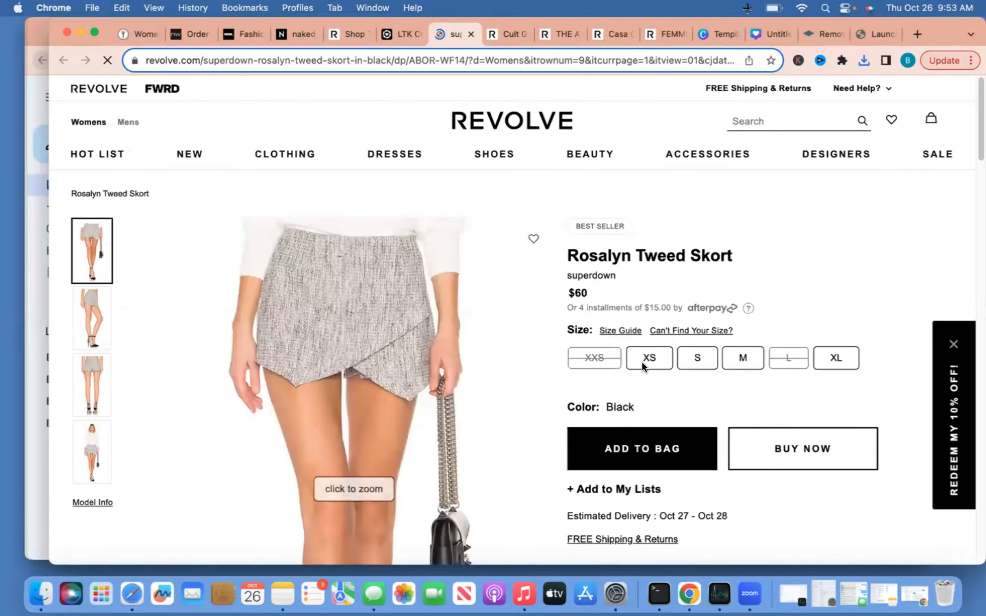
Save the skort's Revolve photo to the Desktop under the name 'grey skirt'
click(348, 329)
right_click(349, 331)
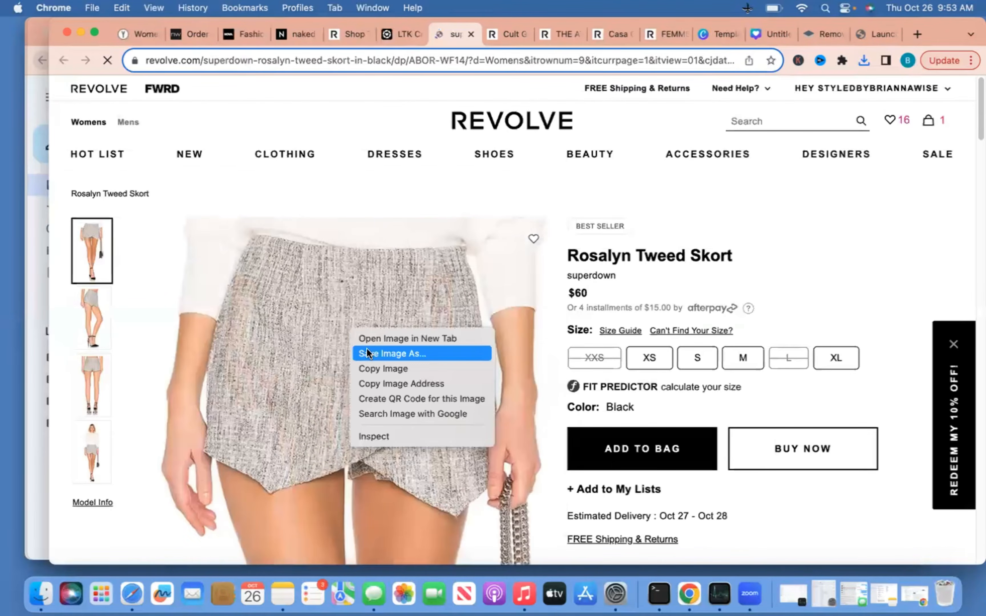
click(368, 351)
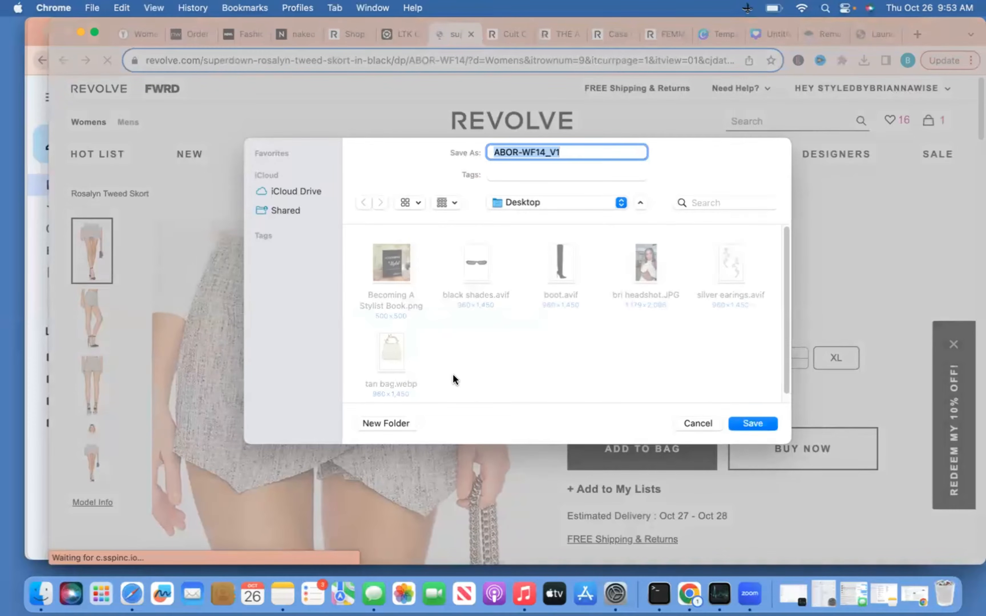
text(gra)
key(BackSpace)
text(ey skirt)
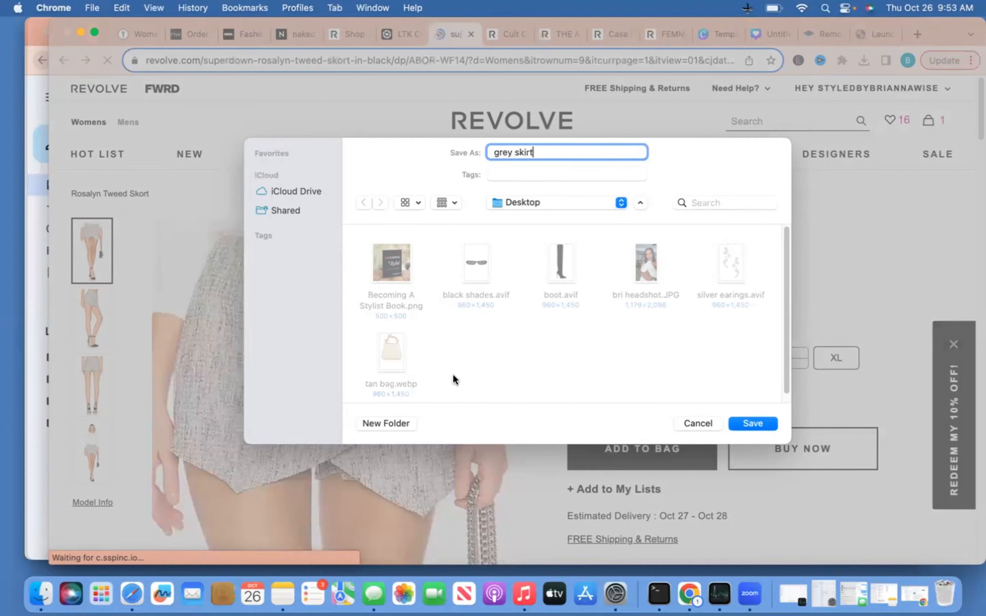
key(Return)
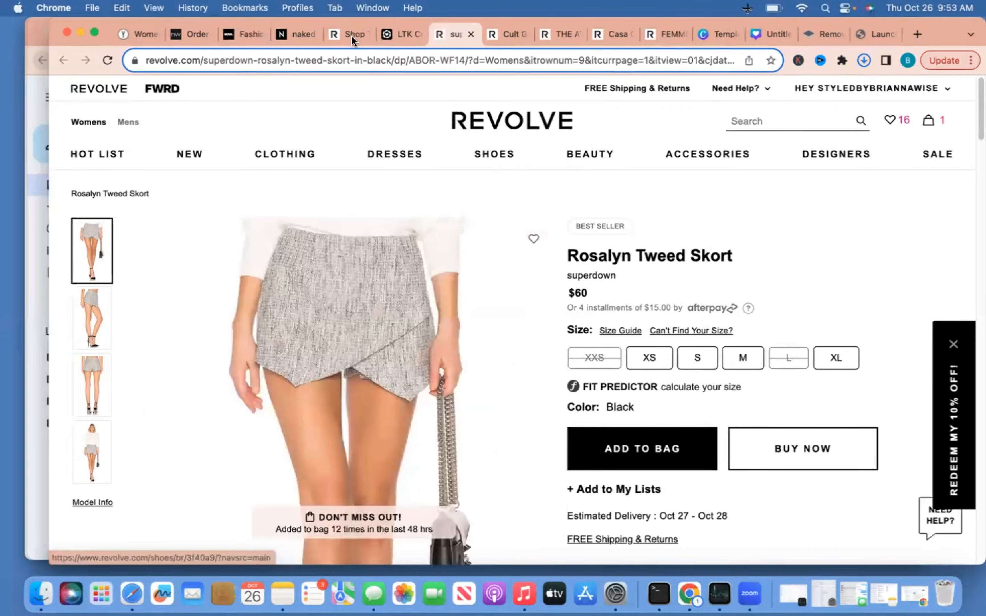
Back in LTK, close the skort details and open the Plunge Lace Up Bodysuit's Revolve page
click(400, 34)
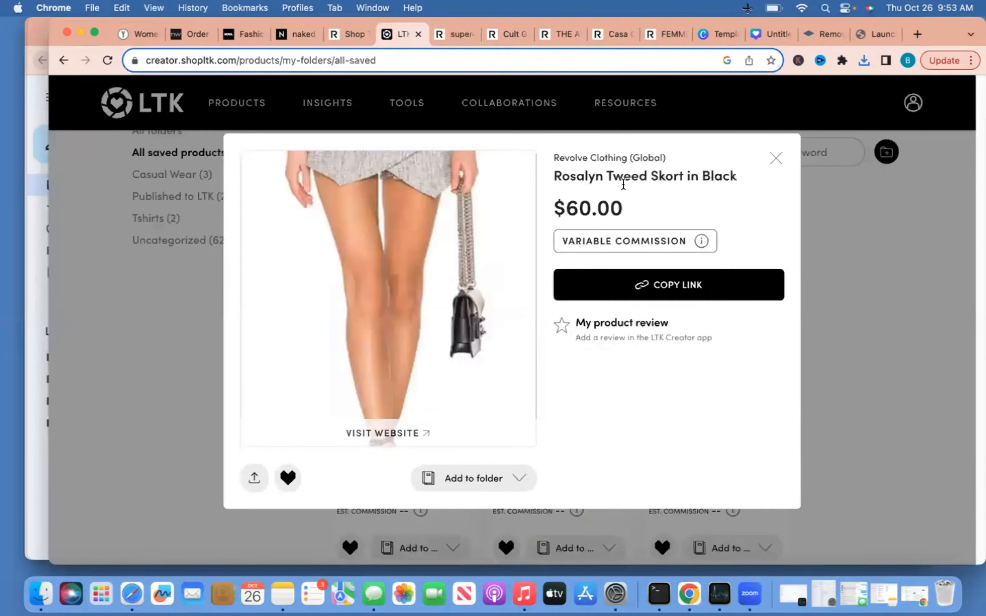
click(775, 159)
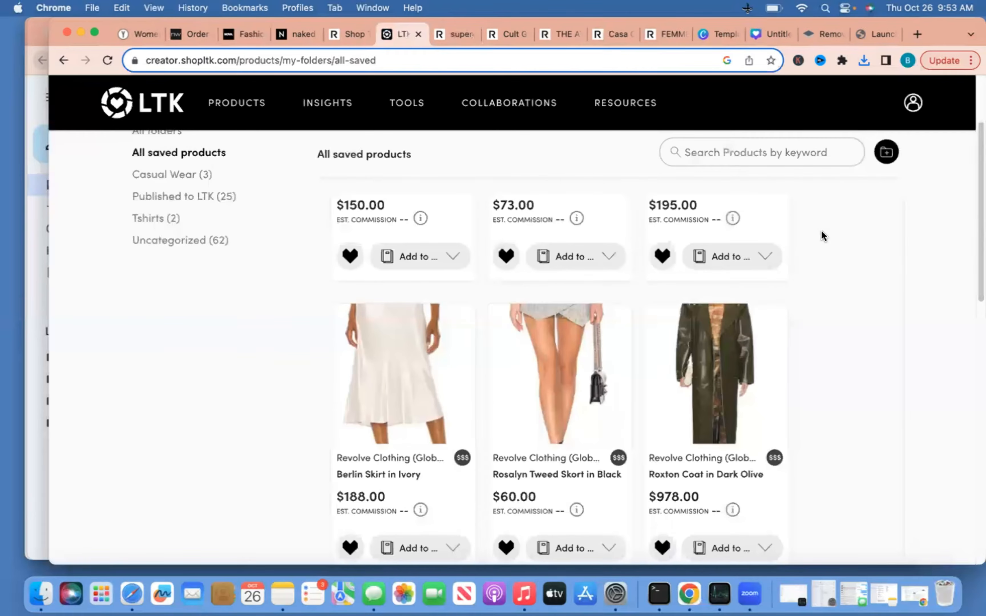
scroll(831, 281, down, 5)
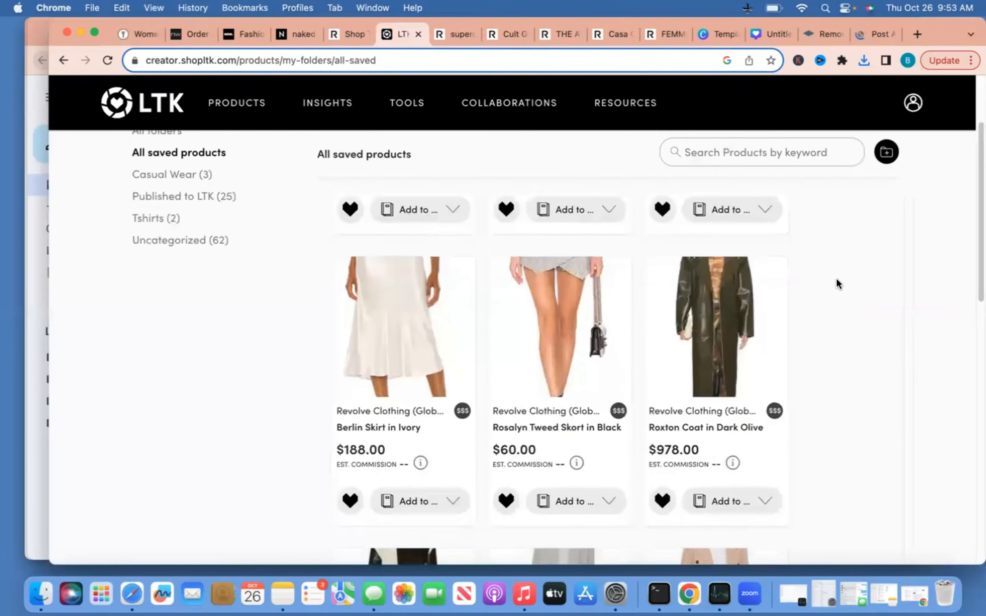
scroll(837, 279, down, 10)
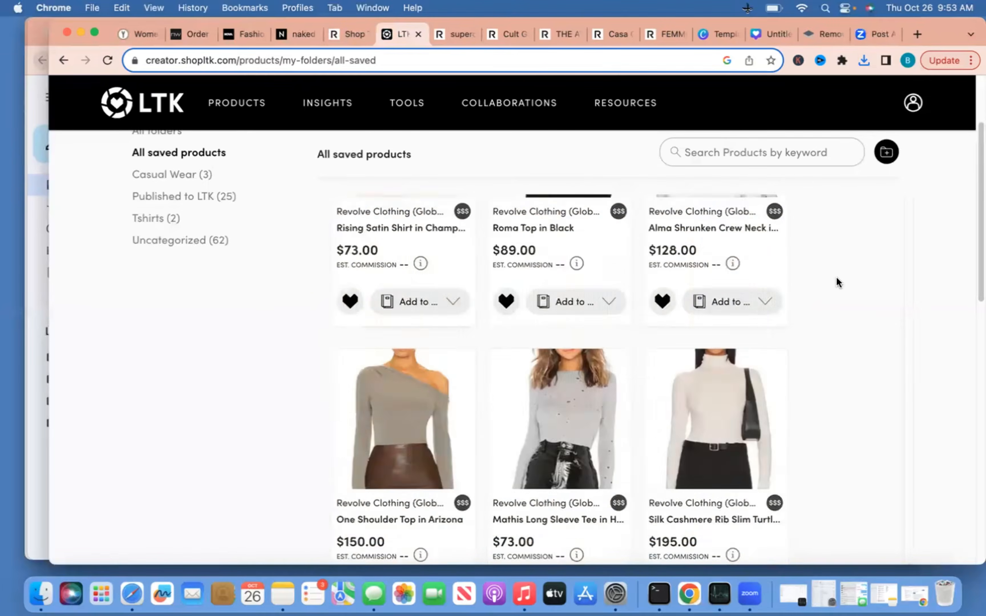
scroll(837, 281, up, 7)
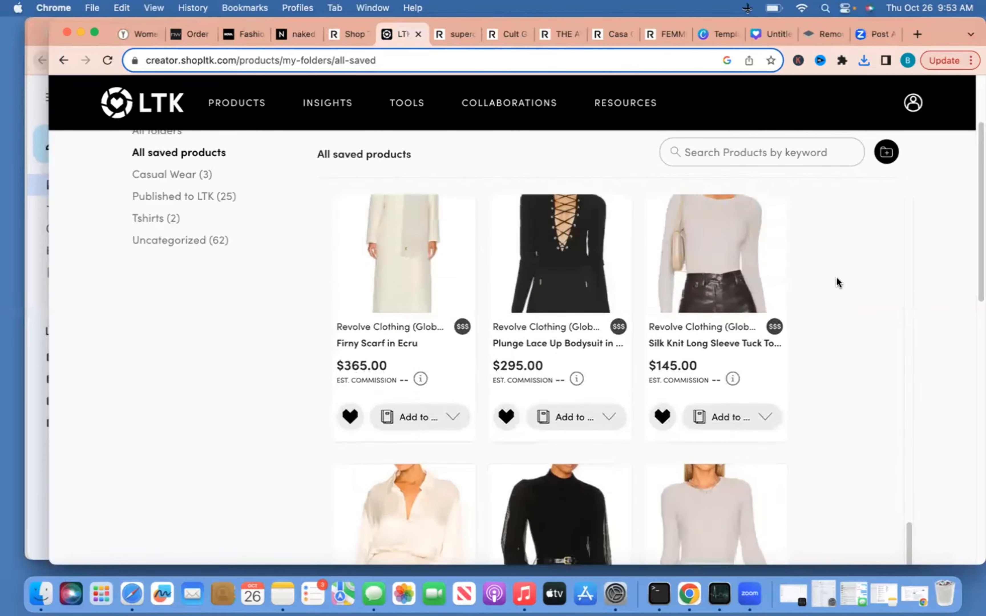
scroll(836, 281, down, 6)
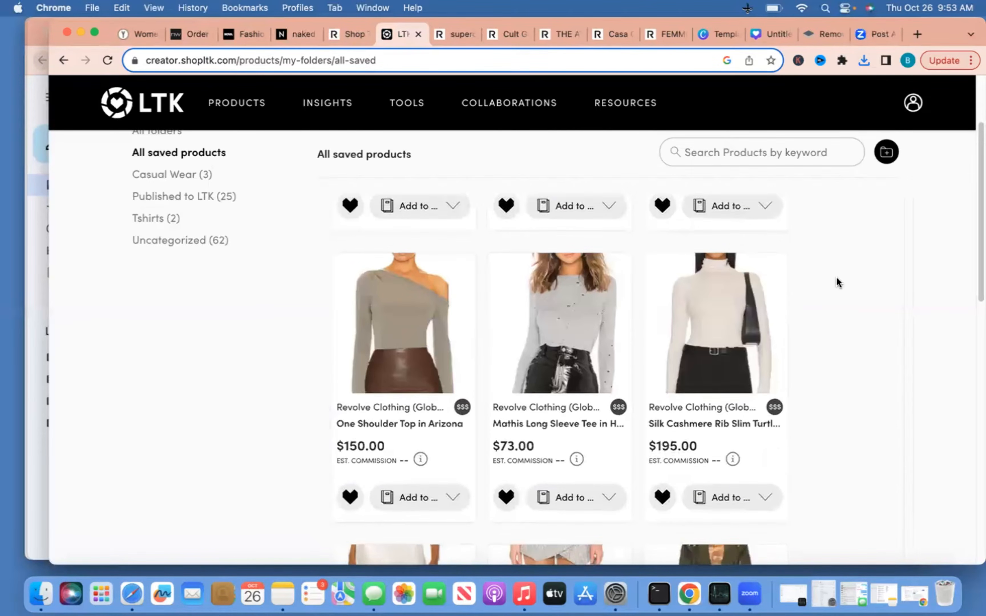
scroll(837, 278, up, 3)
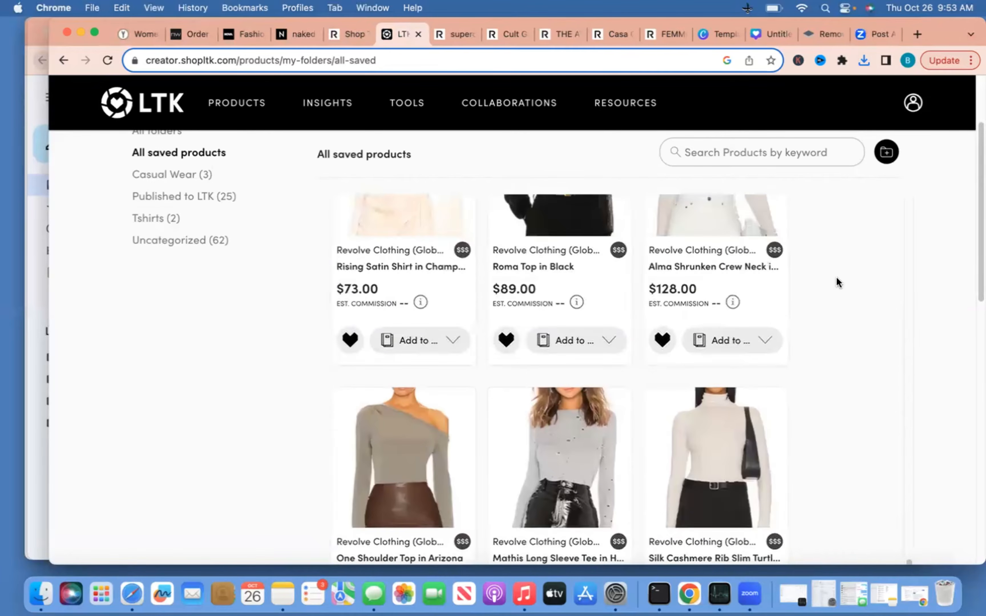
scroll(837, 278, up, 8)
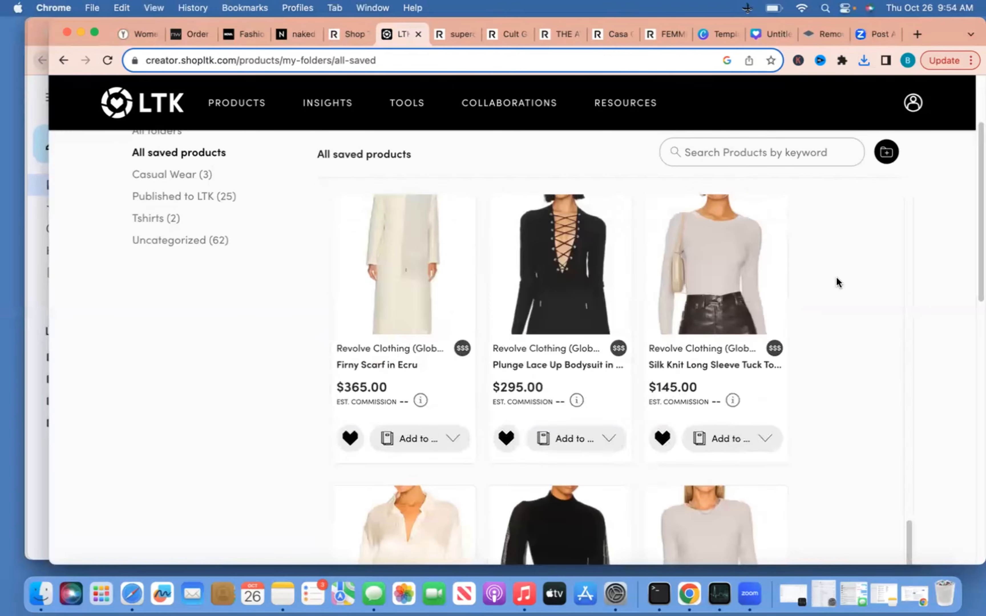
click(570, 247)
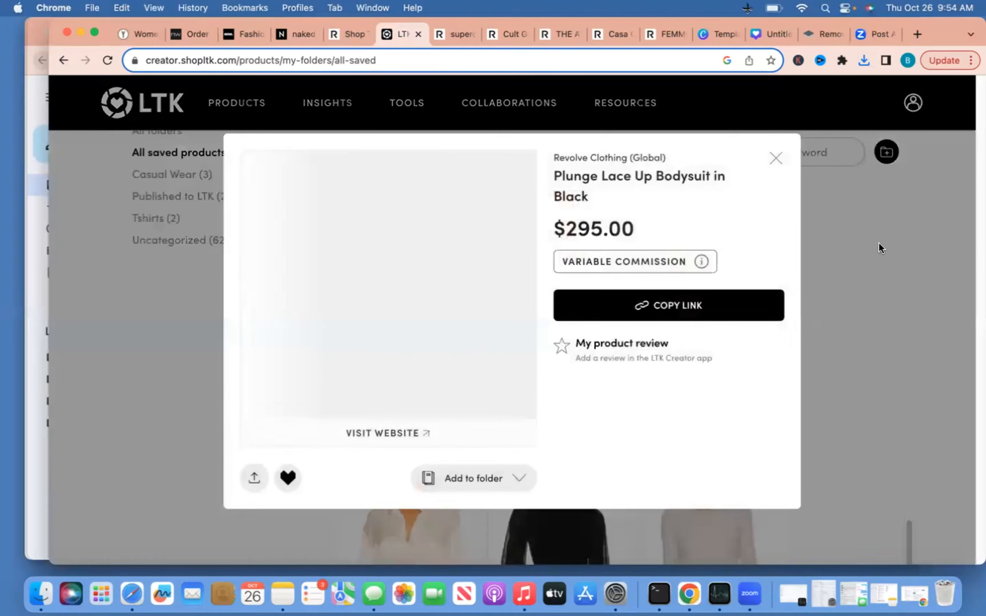
click(434, 434)
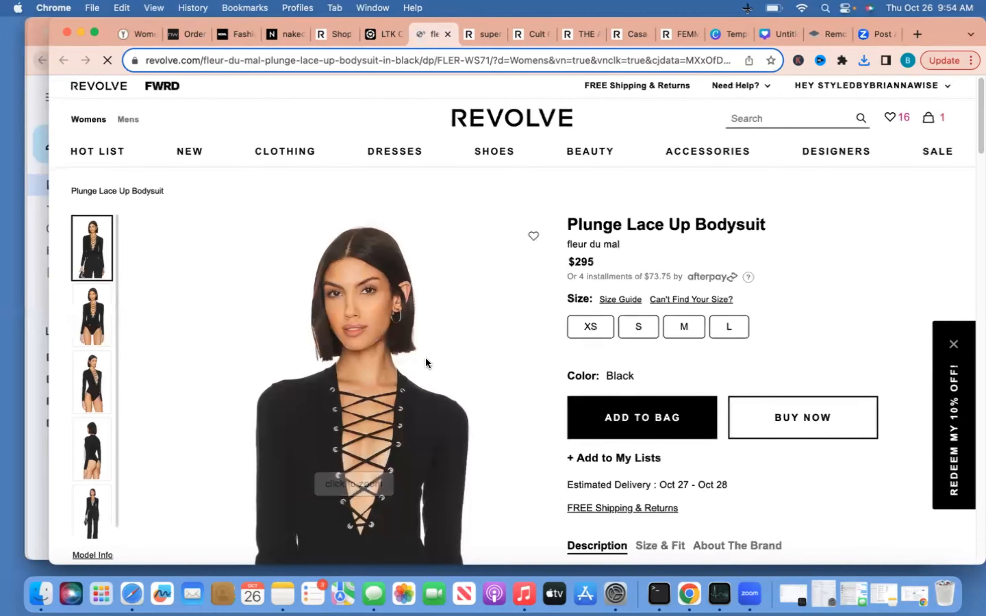
Open Save Image As for the full, unzoomed Revolve Plunge Lace Up Bodysuit photo
scroll(426, 359, down, 4)
right_click(300, 369)
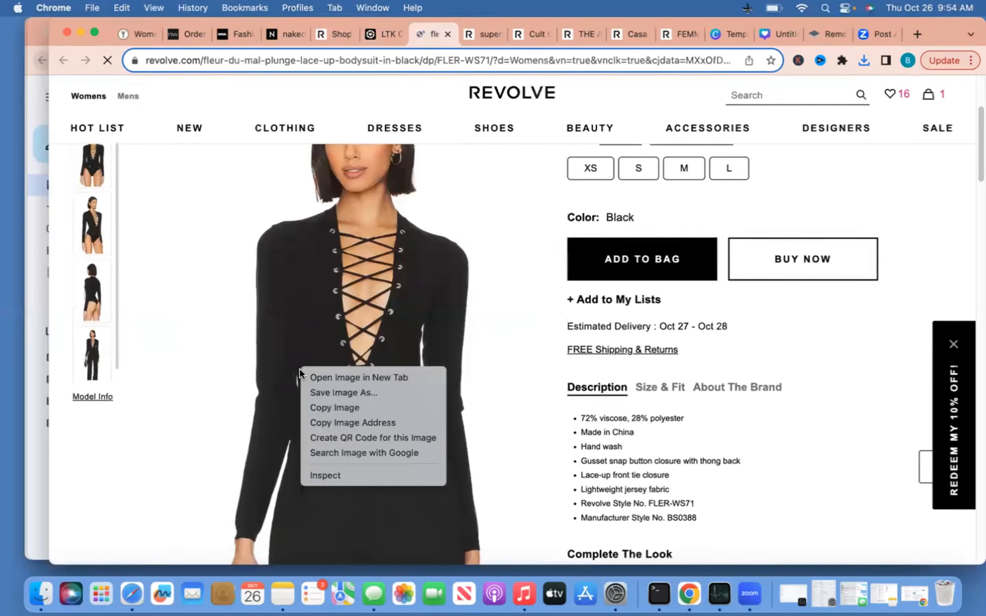
click(95, 178)
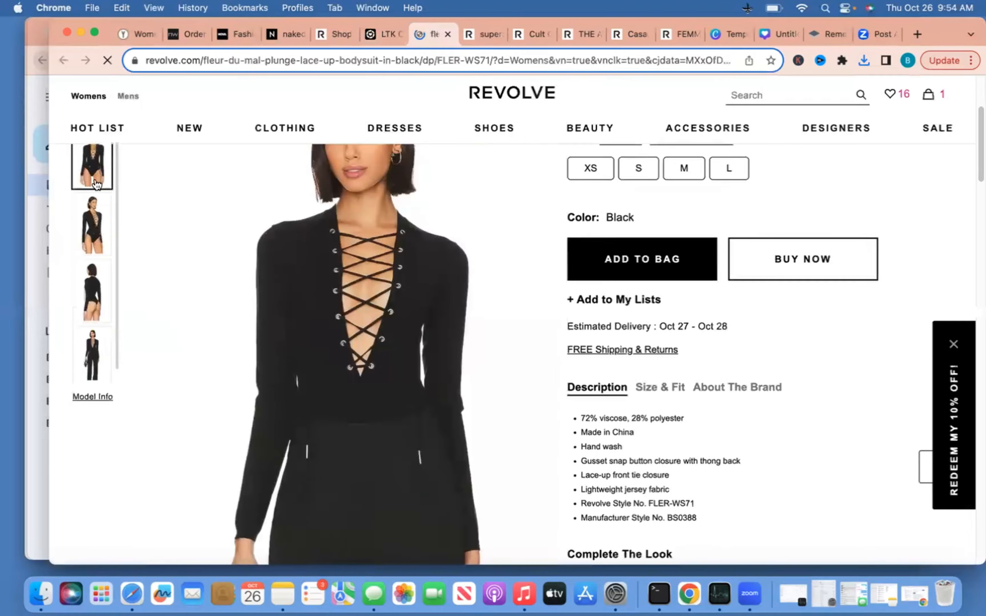
right_click(367, 334)
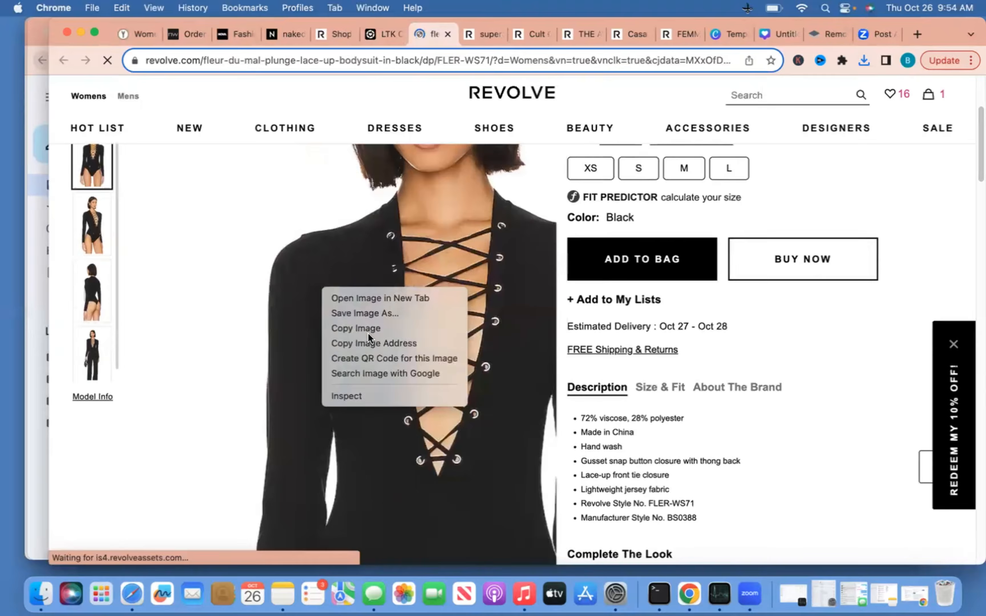
click(373, 313)
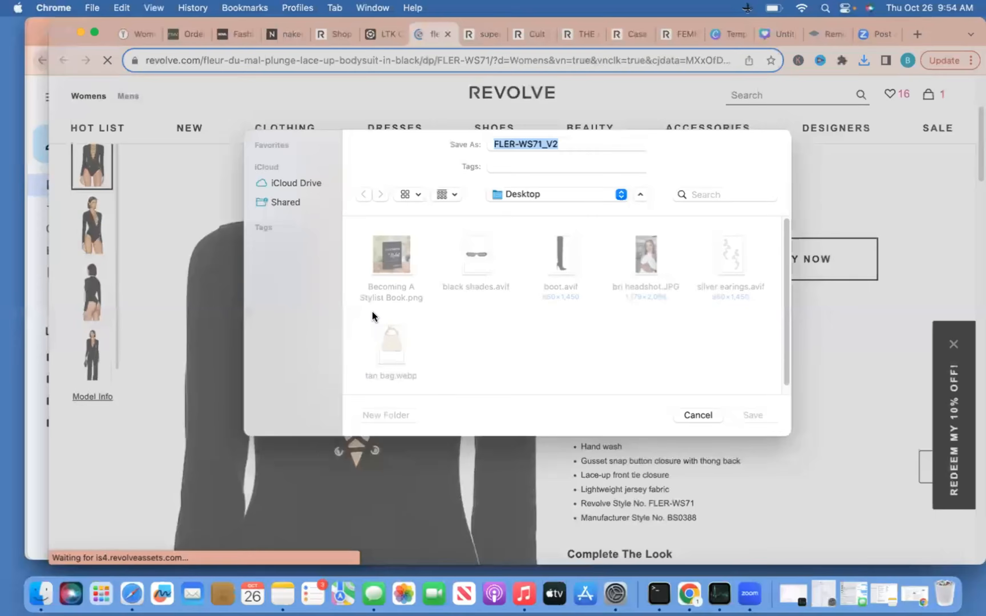
Save the bodysuit photo as 'black top', then close its product details in LTK
text(black top)
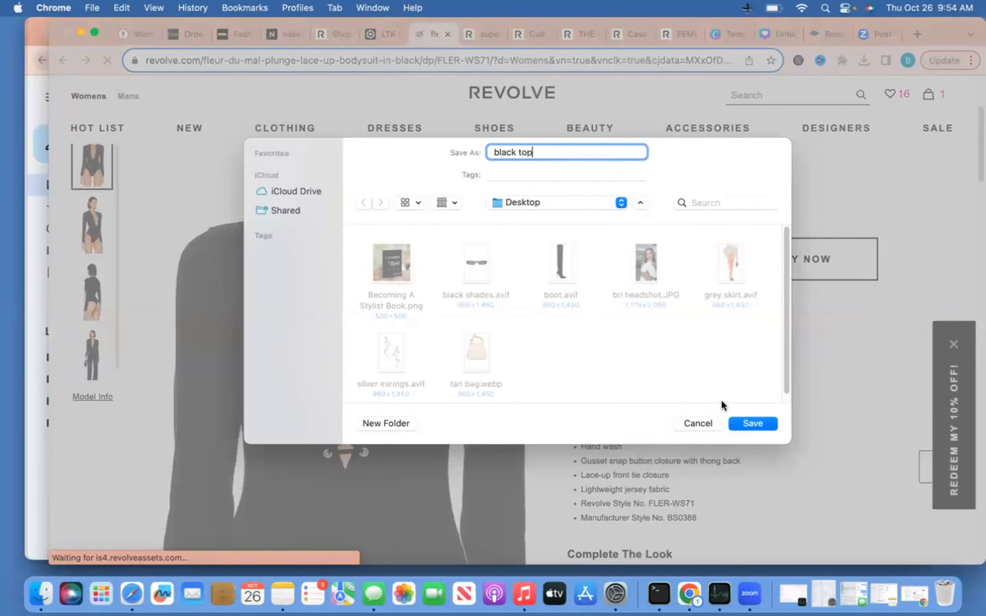
key(super+shift+4)
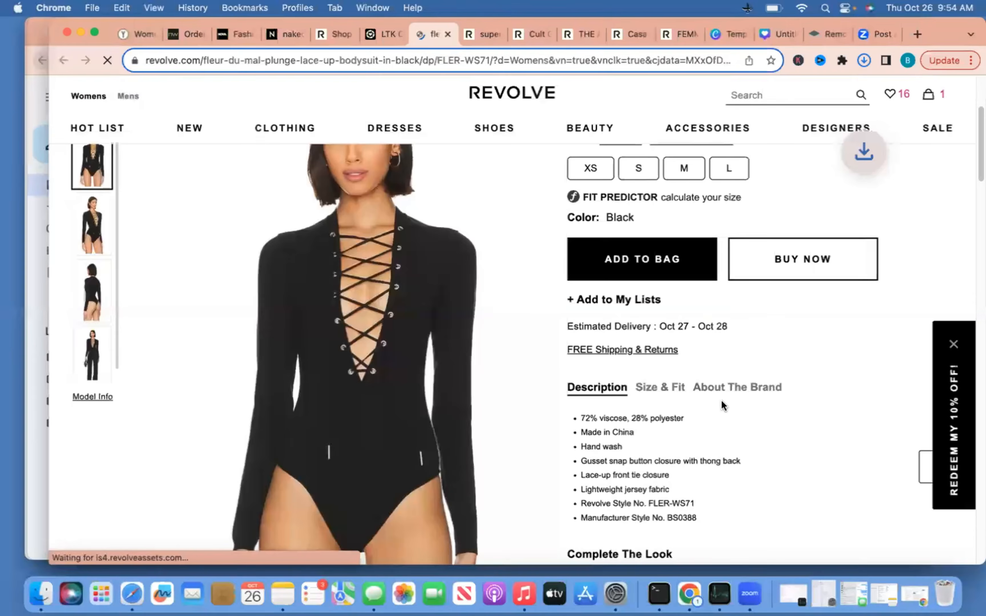
click(392, 32)
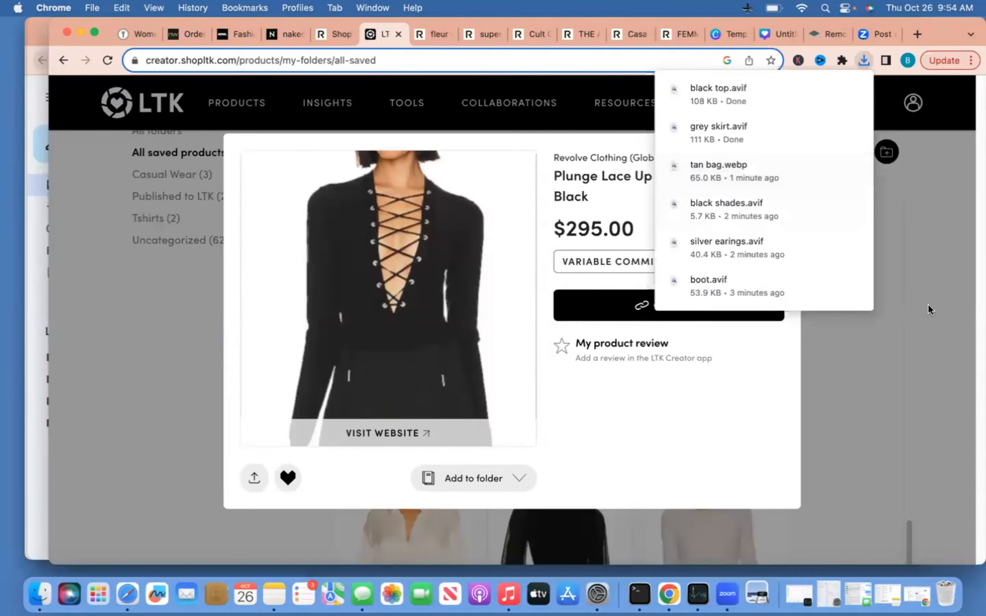
click(790, 267)
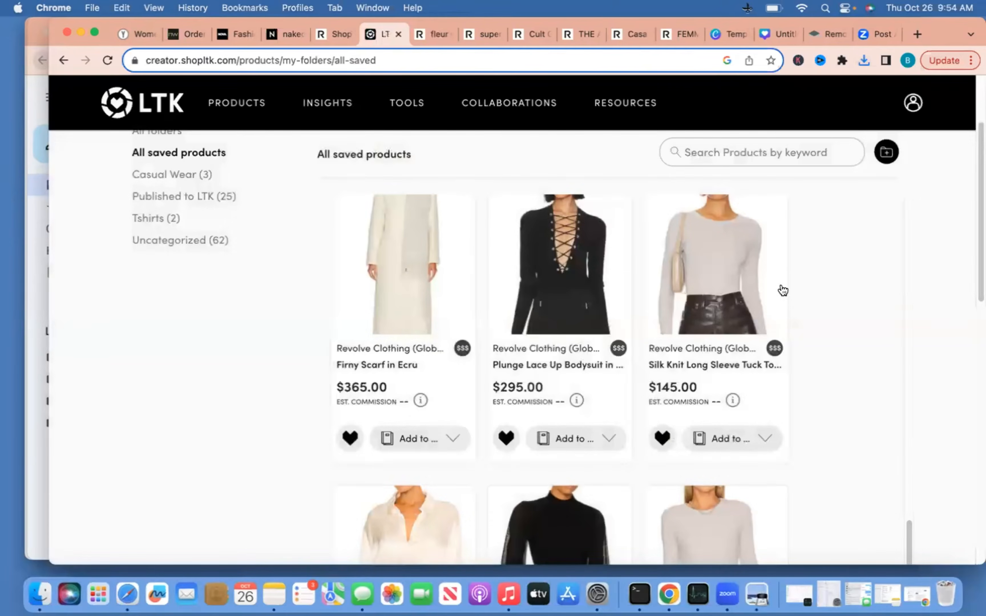
Scroll the saved products grid until the Harri Oversized Teddy Coat row is visible
scroll(782, 401, down, 5)
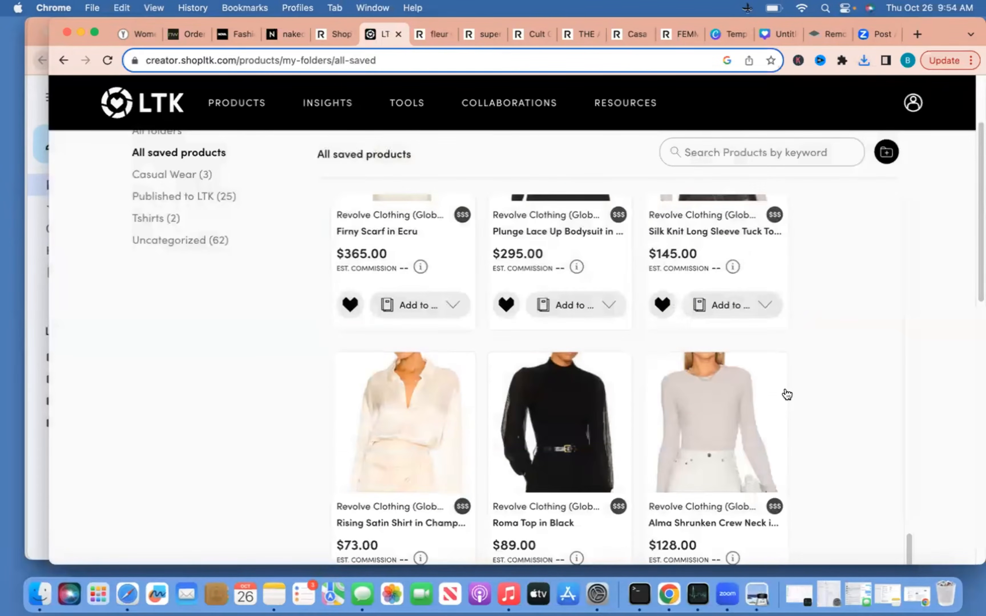
scroll(787, 395, down, 9)
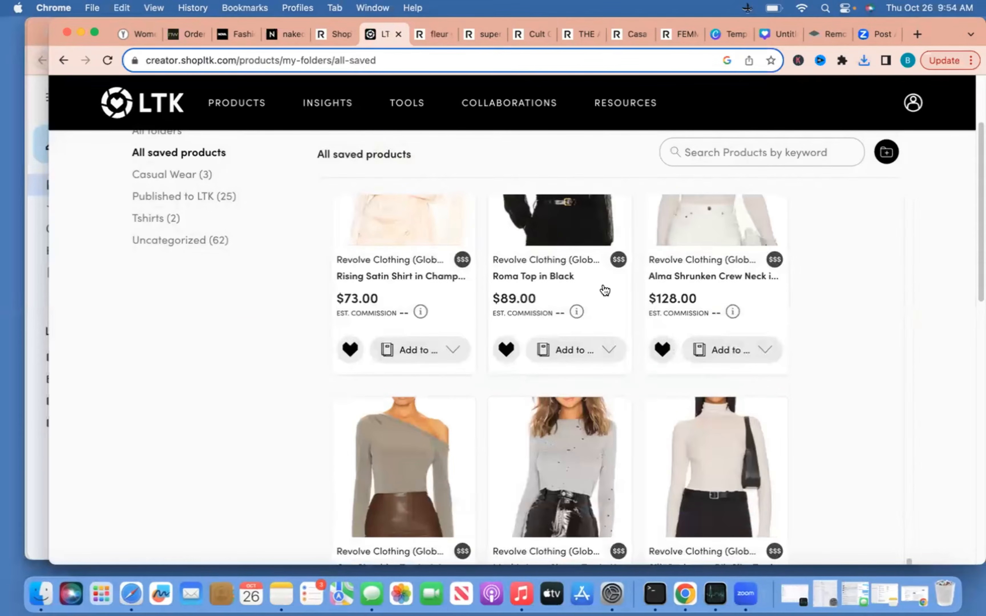
scroll(607, 289, down, 5)
scroll(606, 288, down, 20)
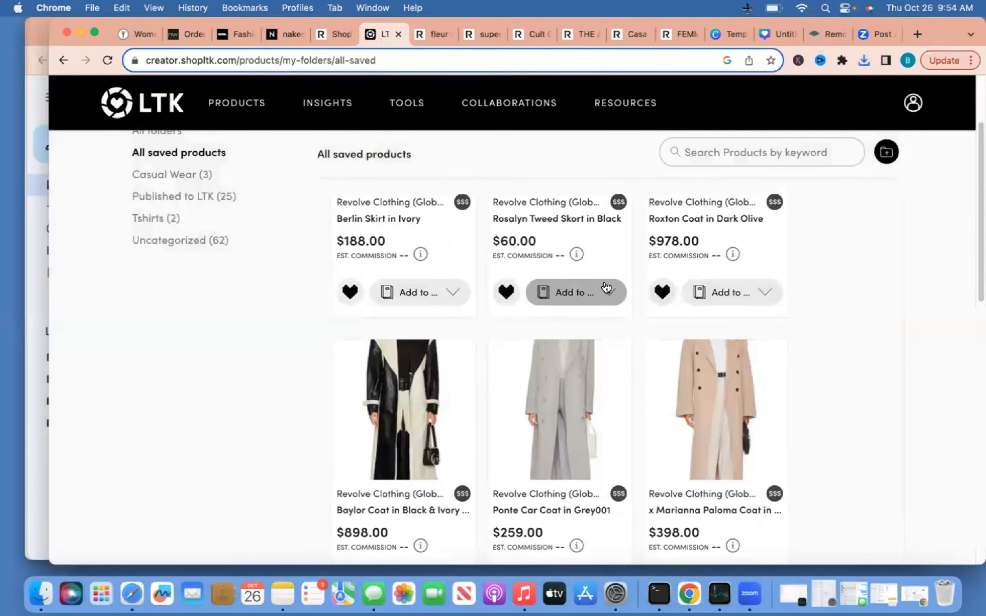
scroll(607, 285, down, 18)
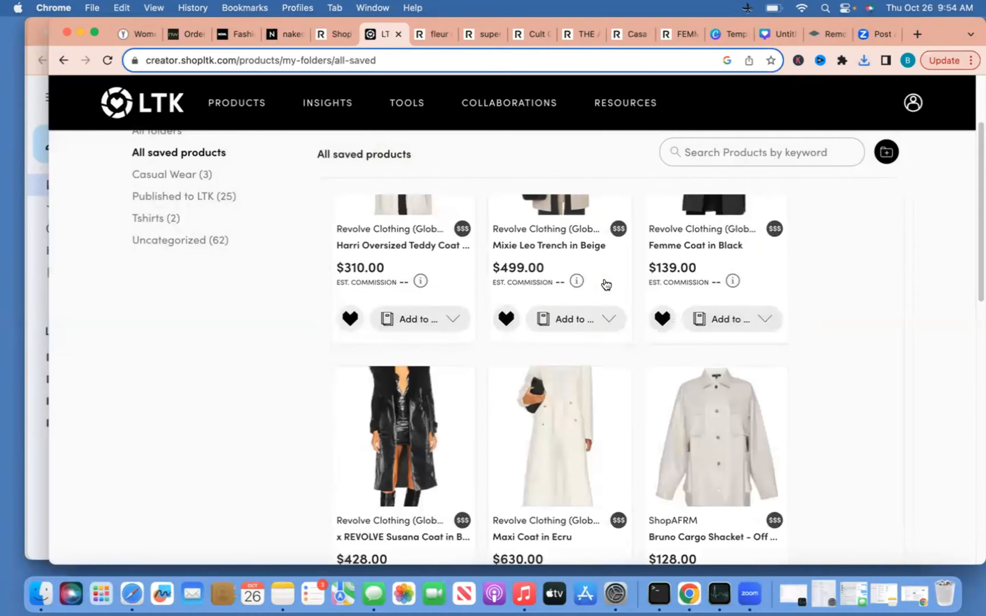
scroll(607, 285, up, 2)
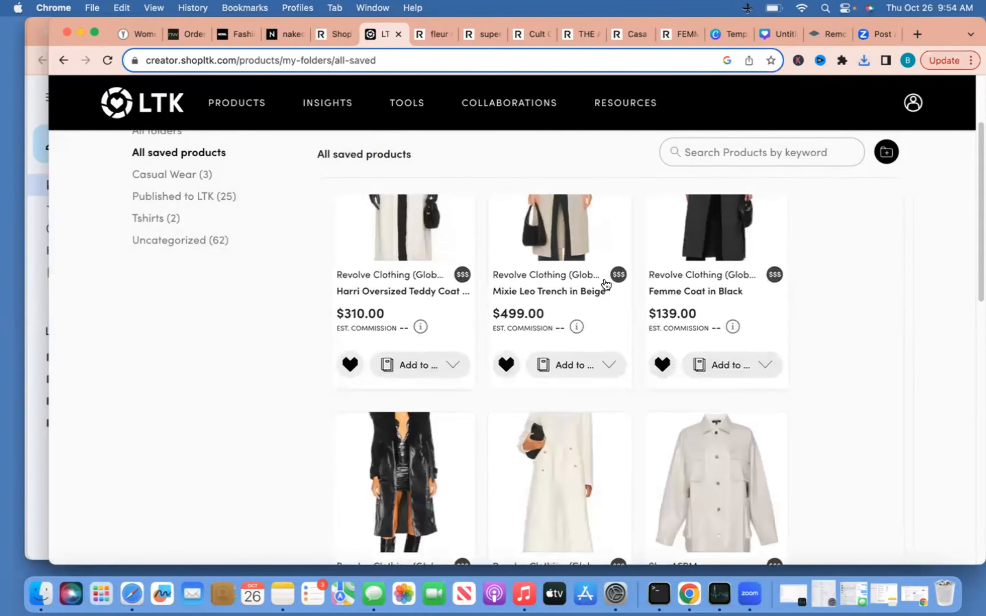
scroll(606, 285, up, 4)
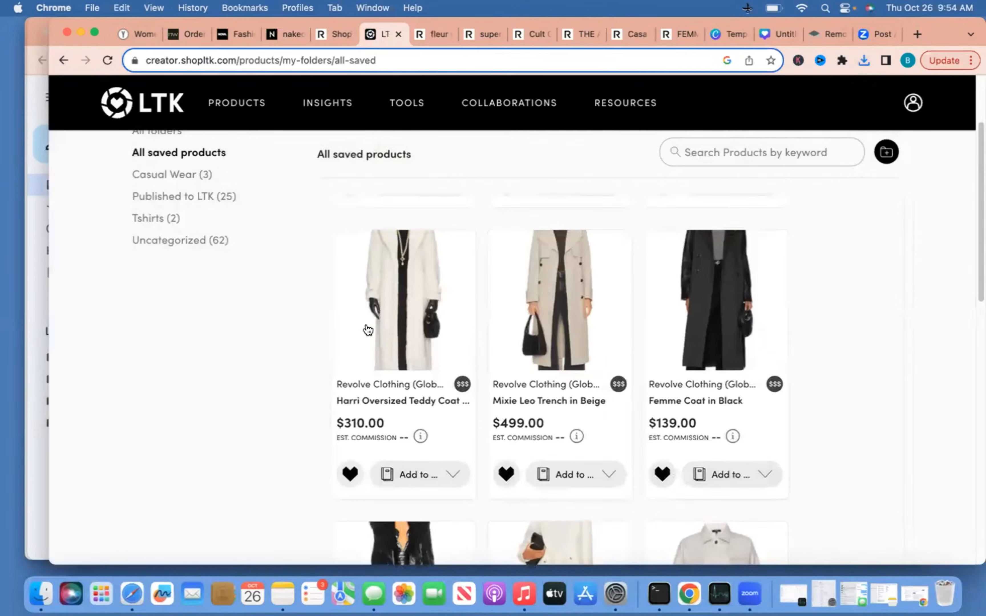
Open the Harri Oversized Teddy Coat on Revolve and display its full-length photo
click(414, 315)
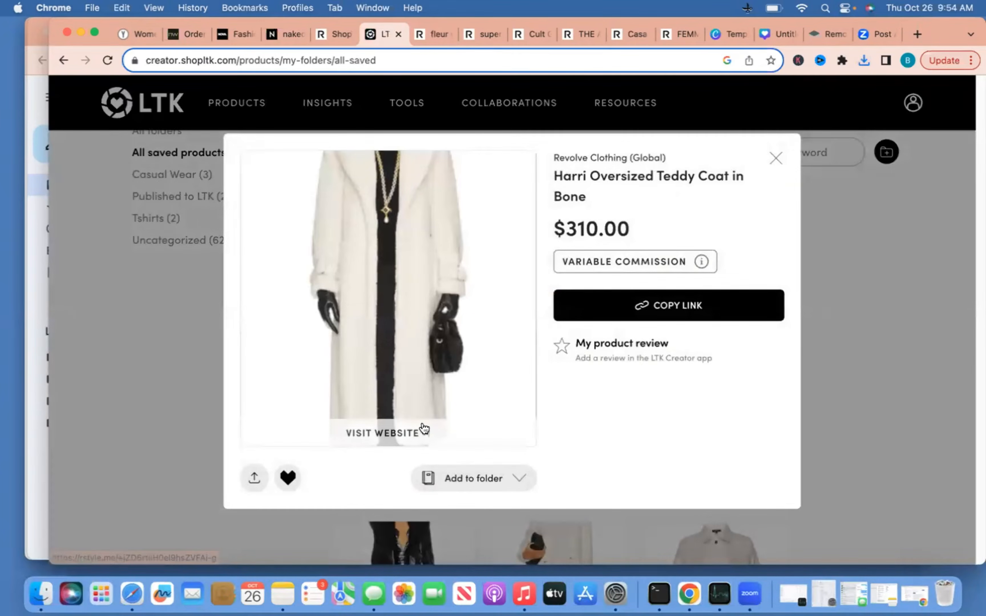
click(420, 433)
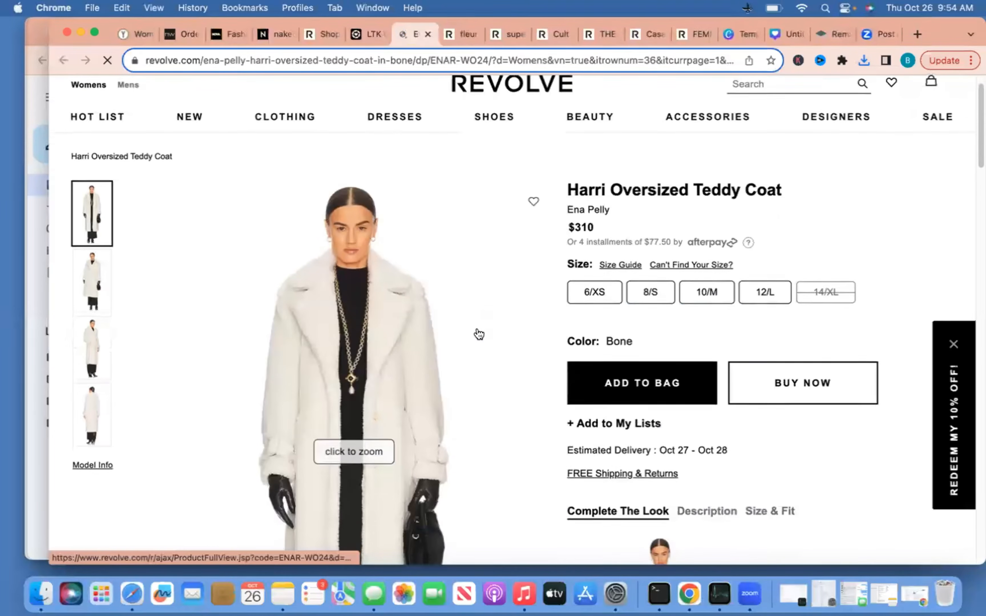
click(109, 299)
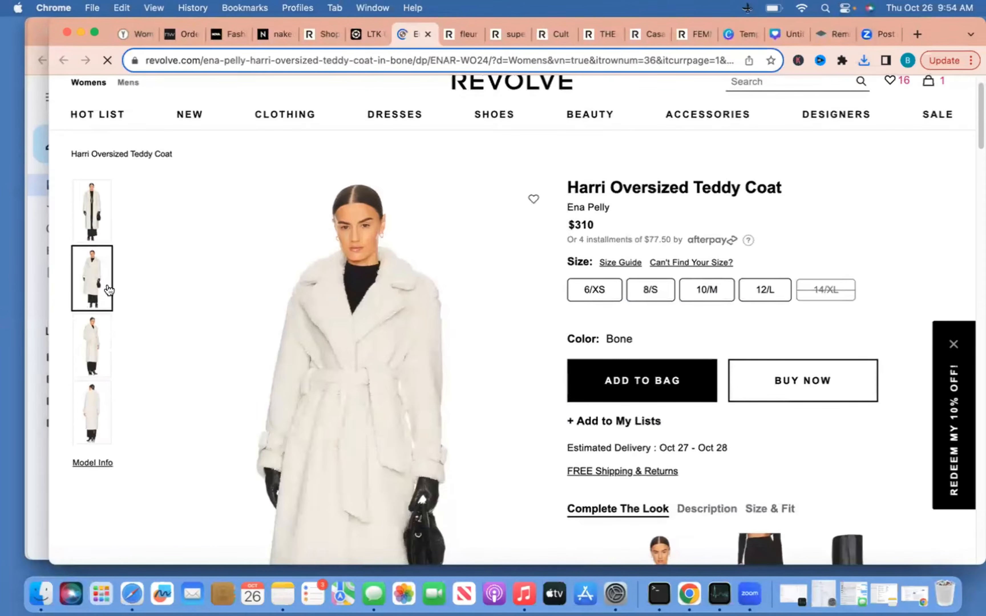
click(439, 370)
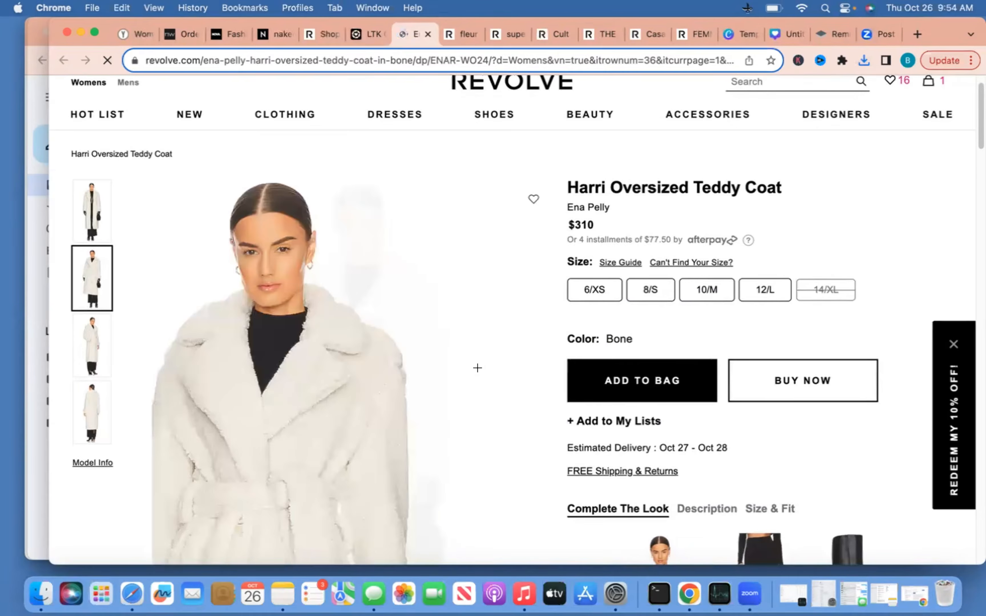
click(92, 224)
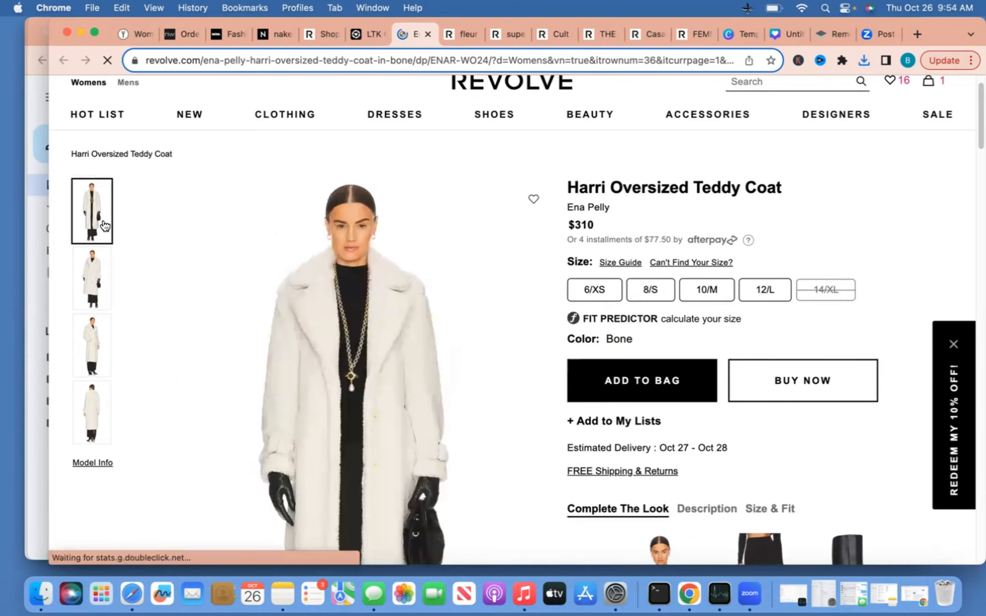
Save the full-length coat photo to the Desktop as 'cream faux coat'
right_click(309, 363)
click(381, 391)
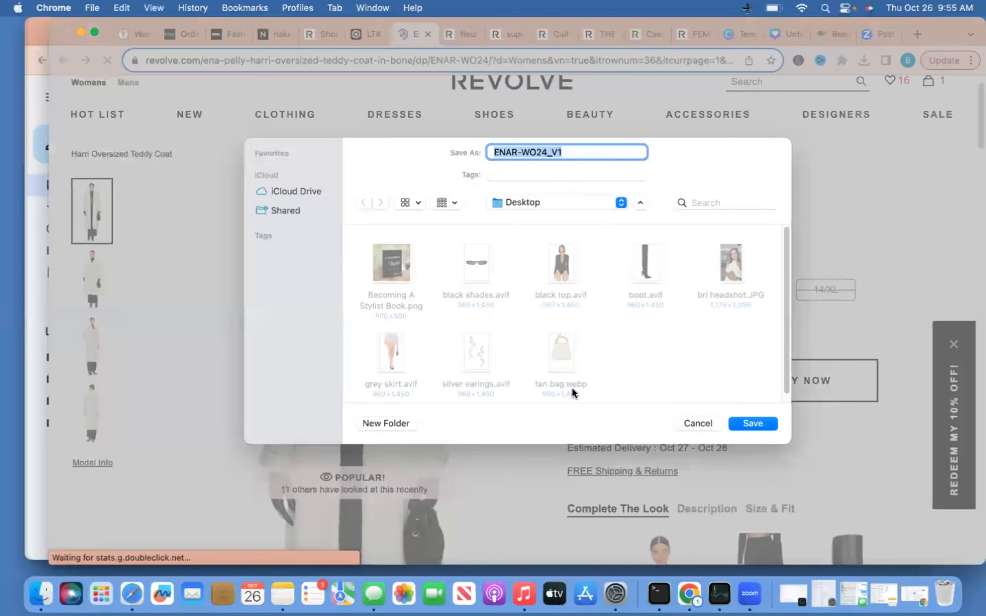
text(c)
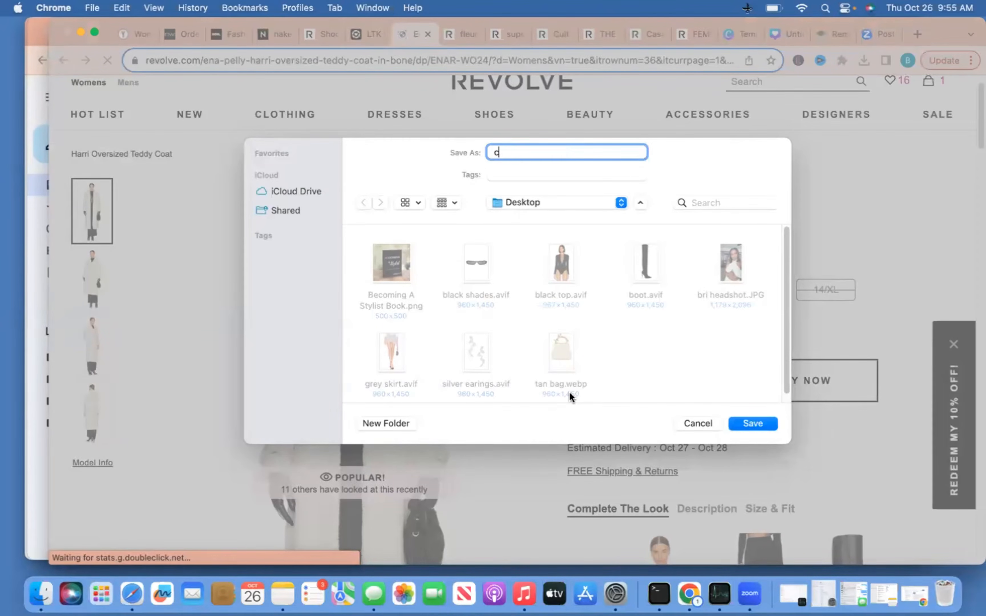
text(ream faux coat)
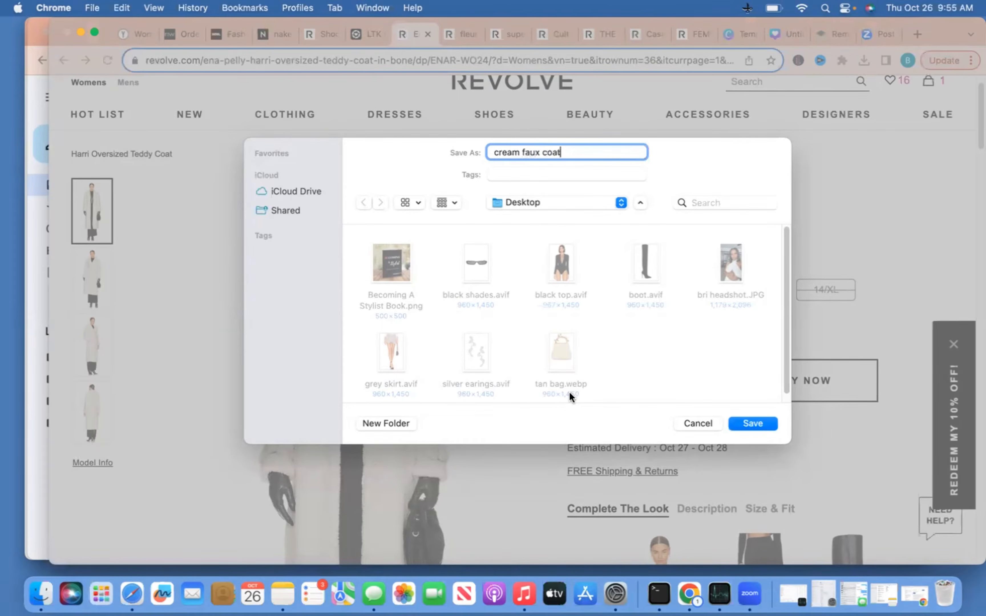
key(Return)
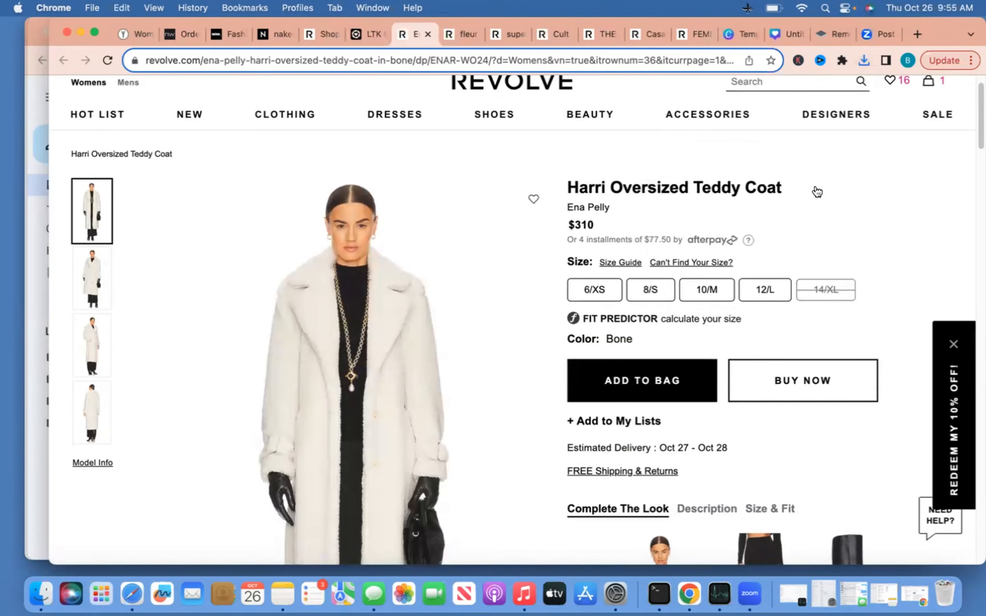
Upload the seven Desktop product photos, bag through sunglasses, to the Instagram post's Canva Uploads
click(778, 34)
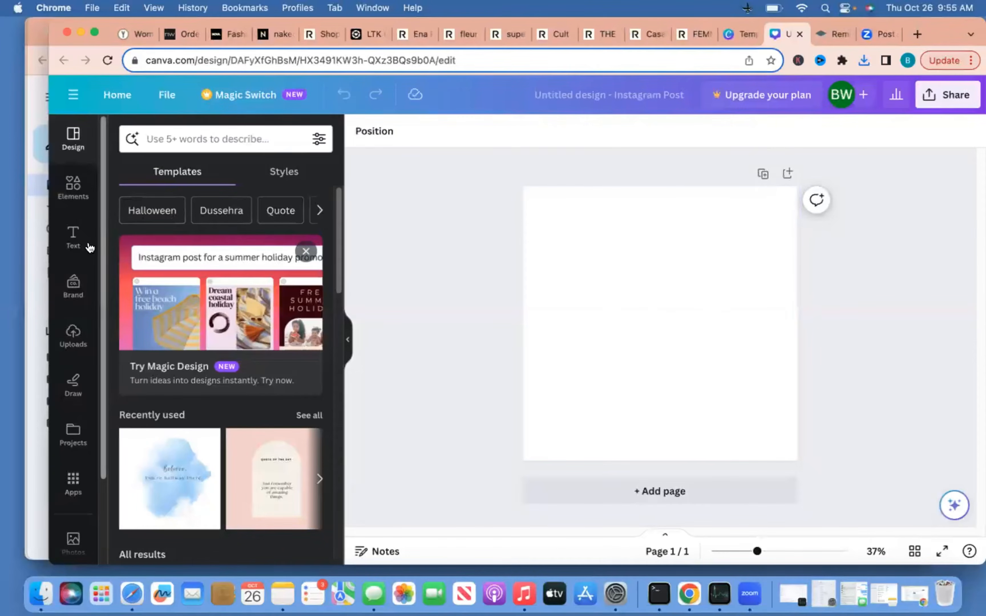
click(97, 325)
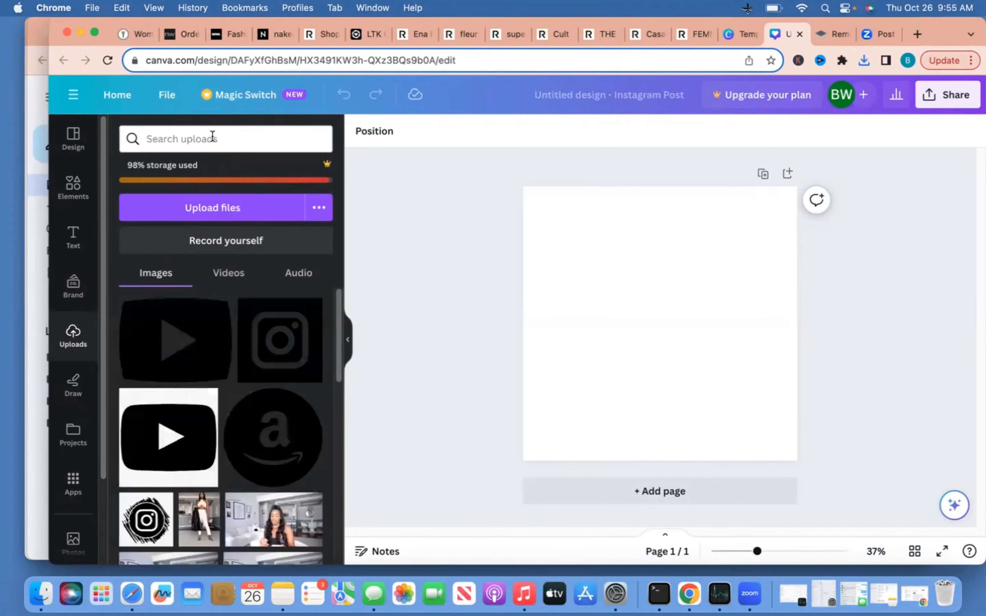
click(253, 209)
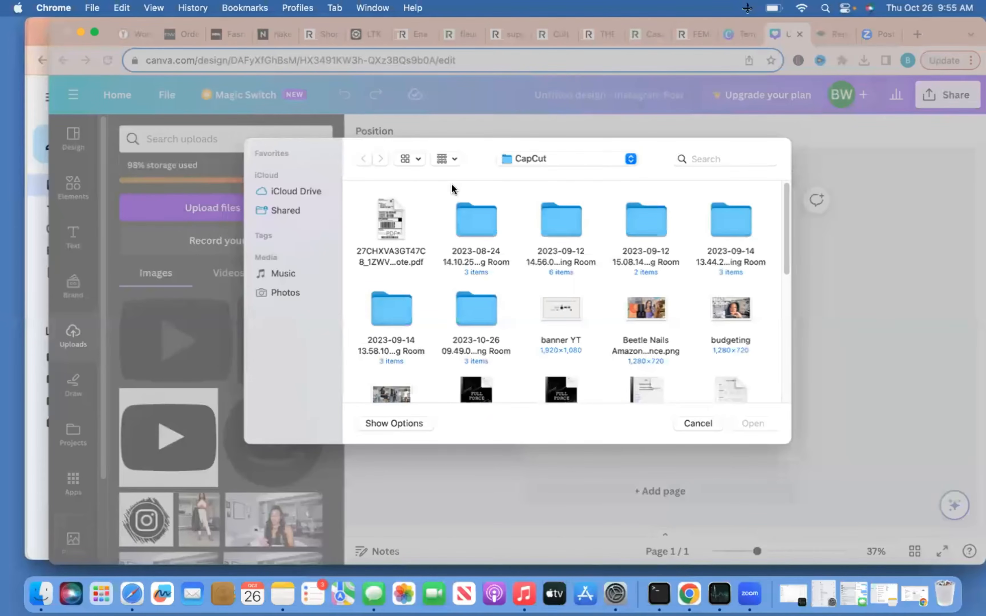
click(537, 159)
click(529, 276)
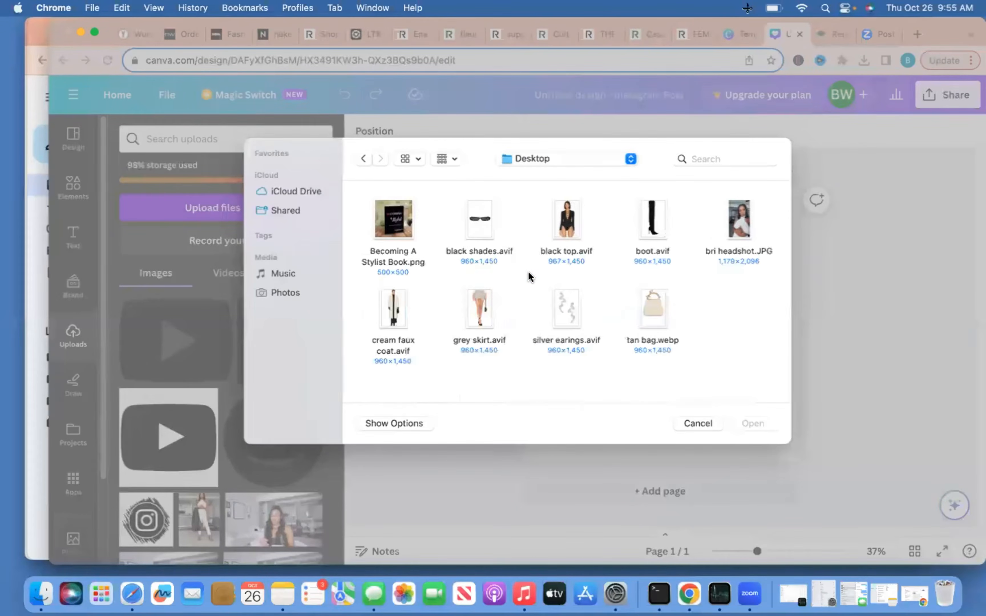
drag(445, 230, 676, 240)
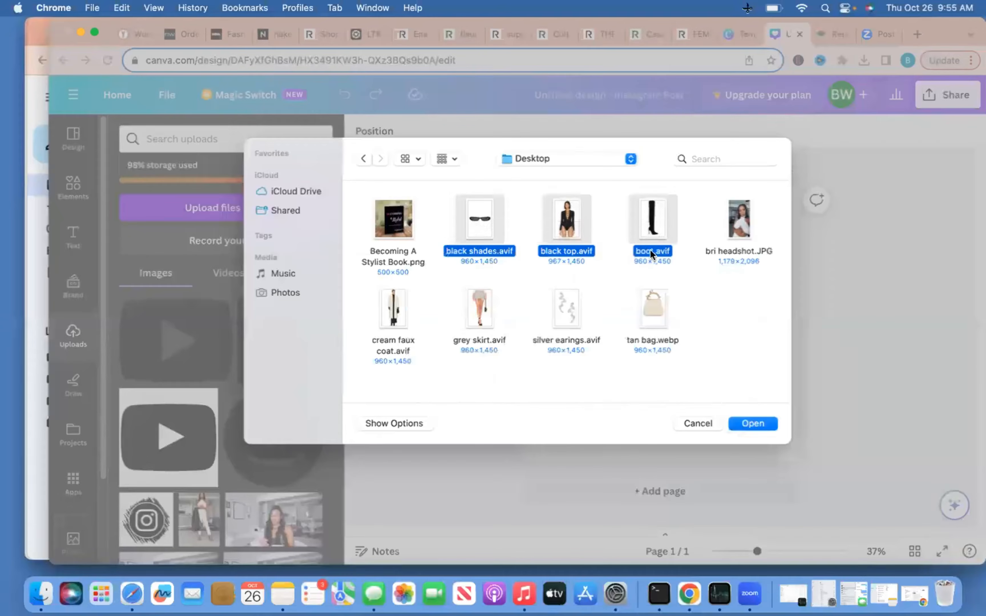
drag(372, 313, 679, 294)
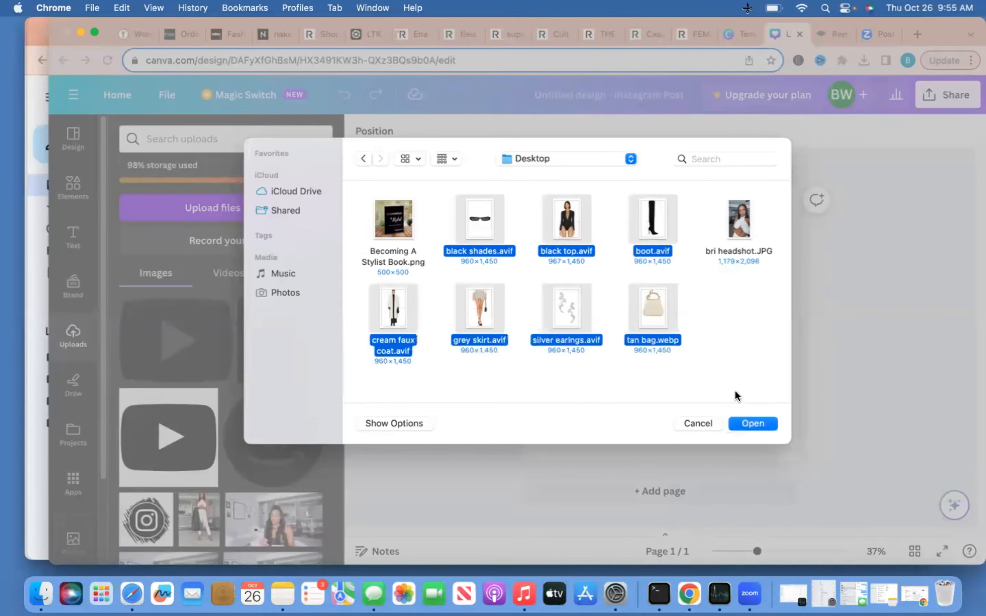
click(753, 424)
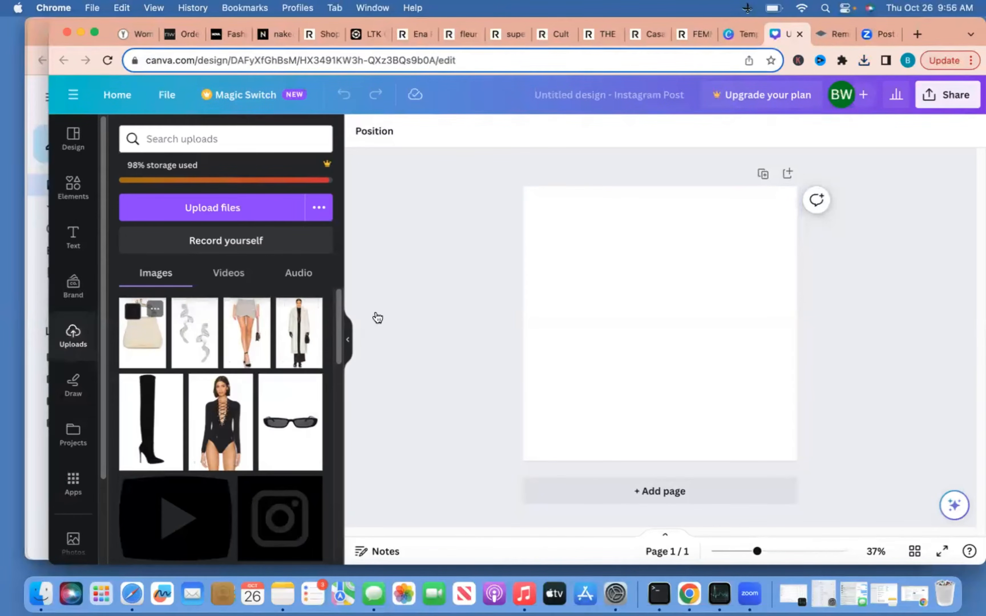
Place the beige bag image on the post and shorten it from the bottom
drag(378, 318, 664, 308)
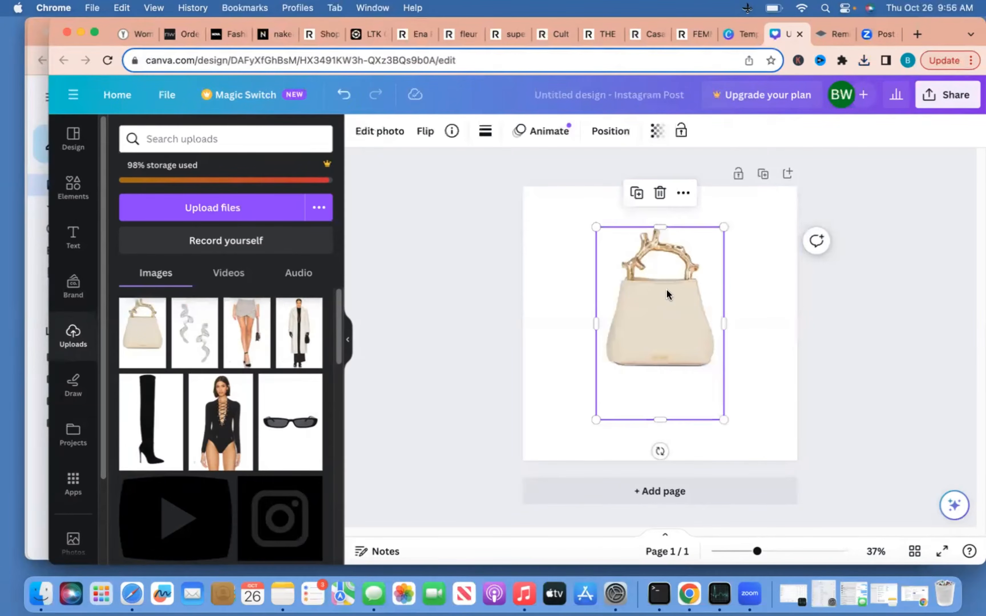
drag(660, 418, 657, 372)
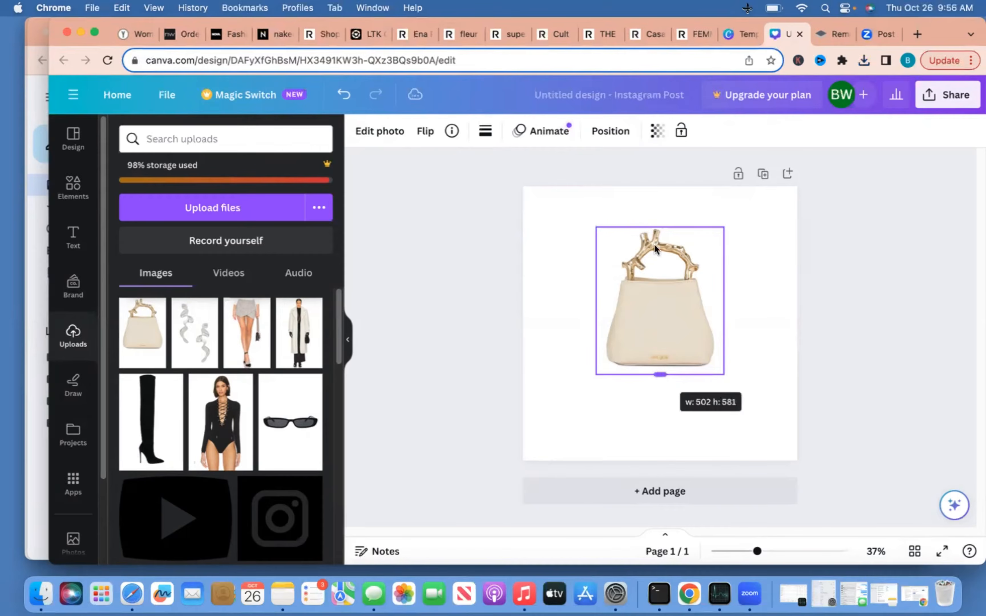
click(577, 278)
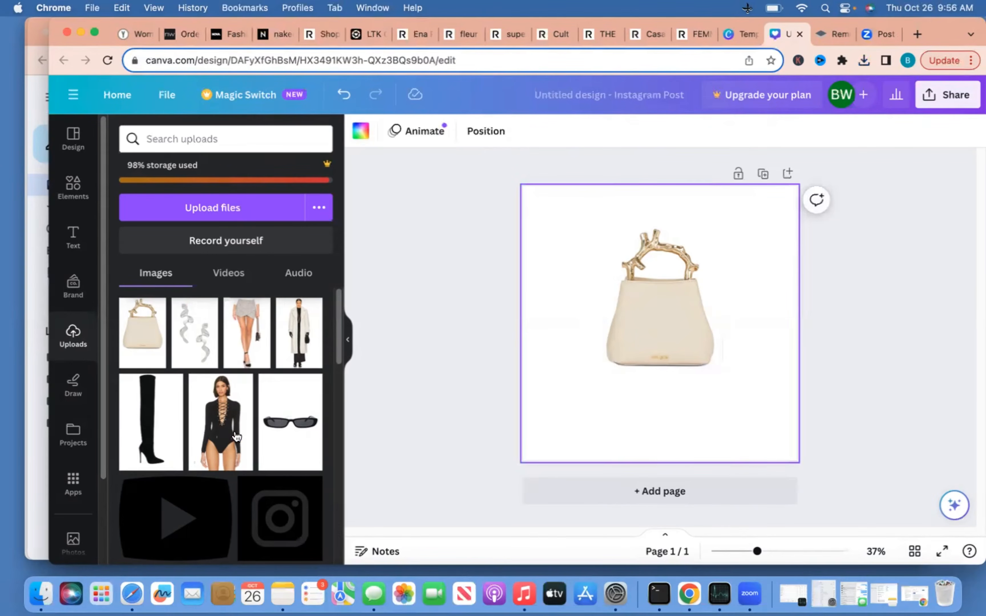
Add the bodysuit image left of the bag and crop its bottom shorter
click(210, 445)
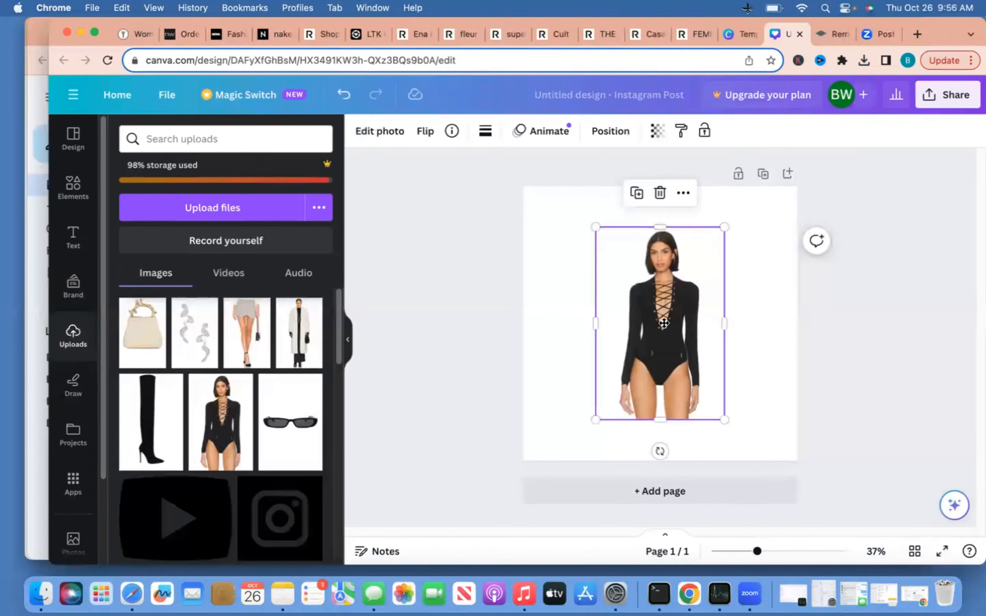
drag(629, 322, 567, 323)
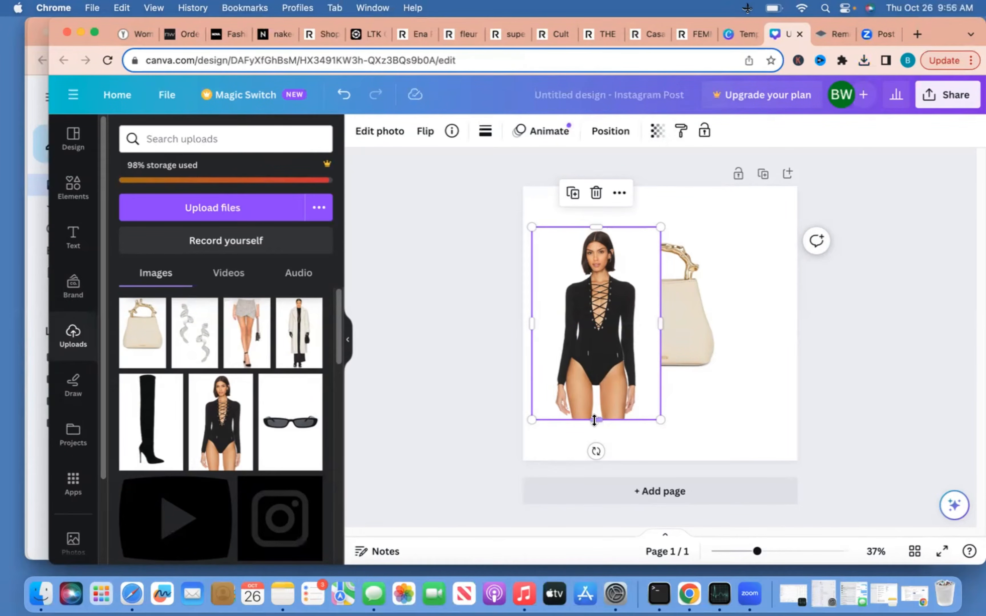
drag(595, 421, 595, 389)
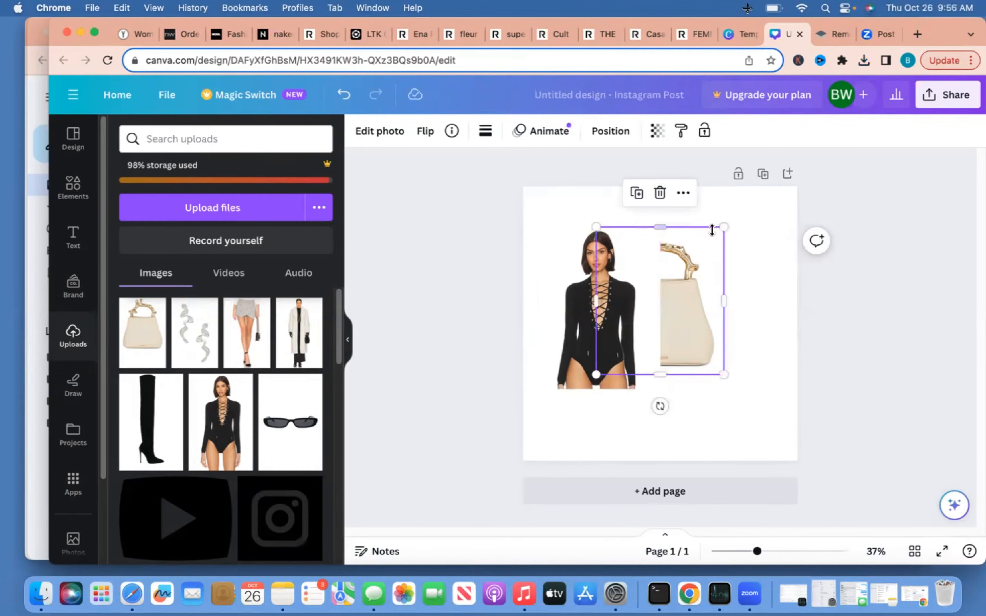
click(761, 243)
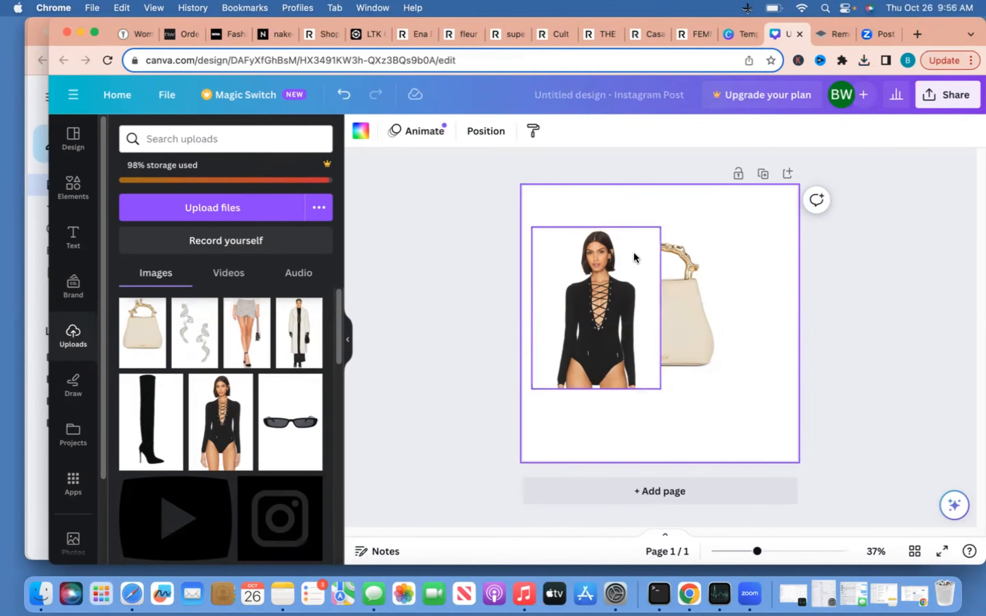
Open remove.bg's upload page, dismiss the file picker twice without uploading, and return to Canva
click(835, 38)
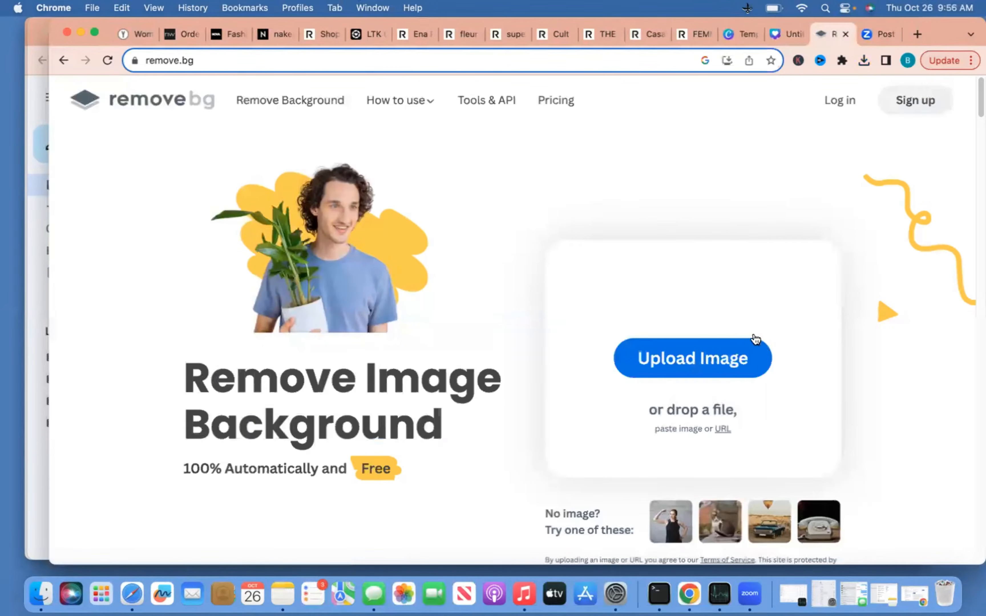
click(723, 363)
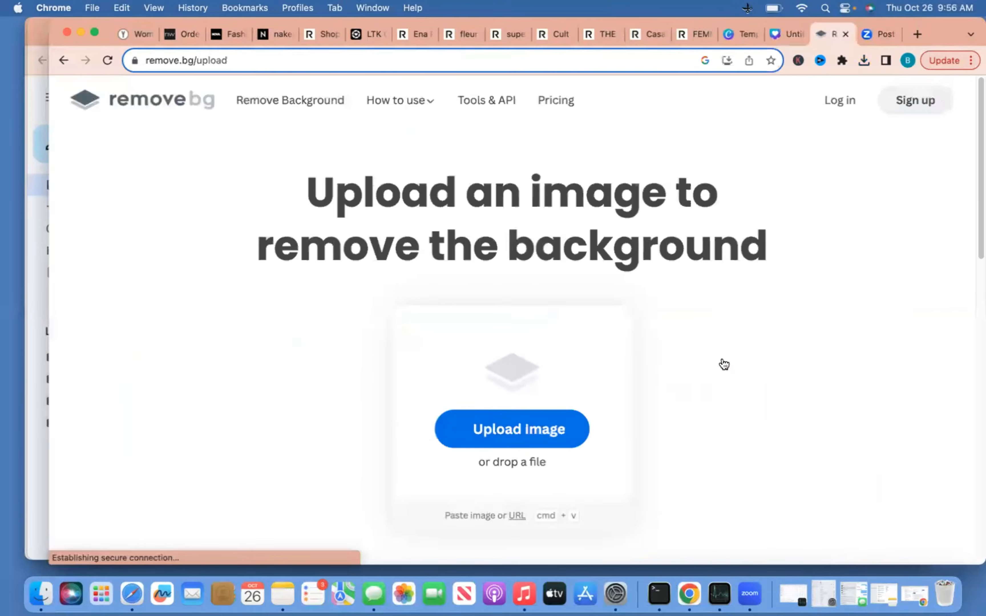
click(565, 418)
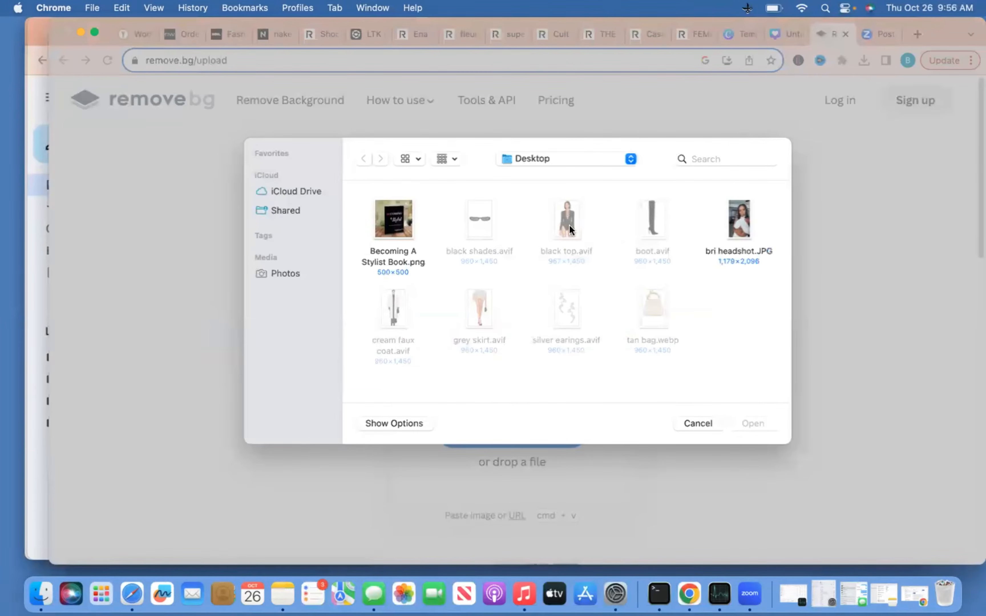
click(704, 424)
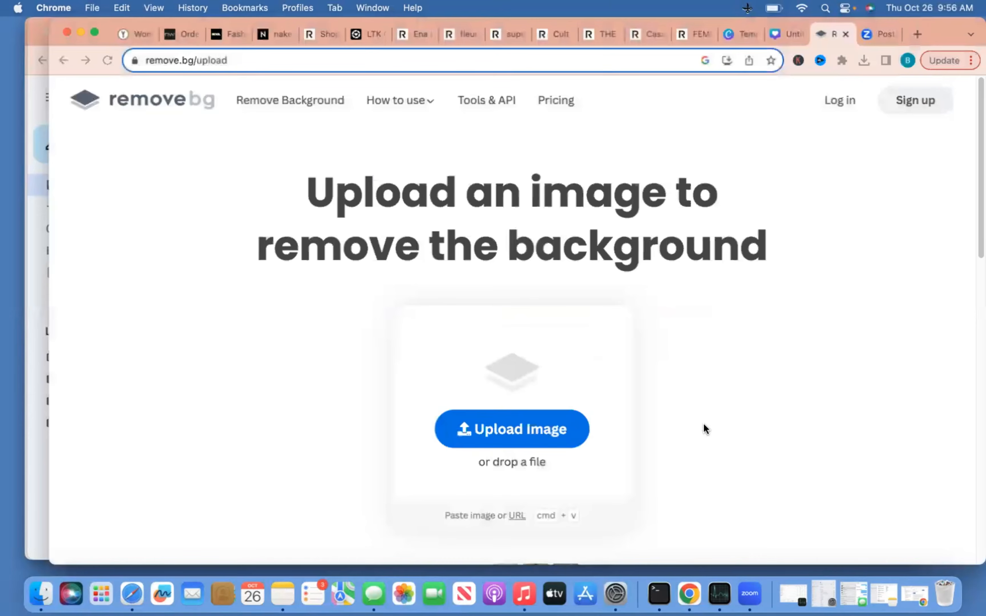
click(560, 428)
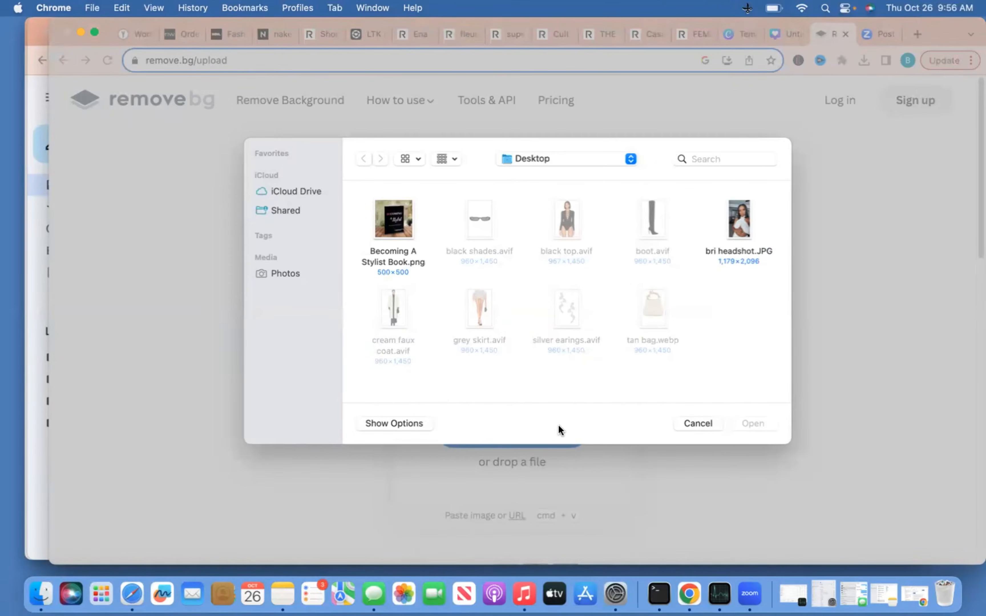
click(697, 424)
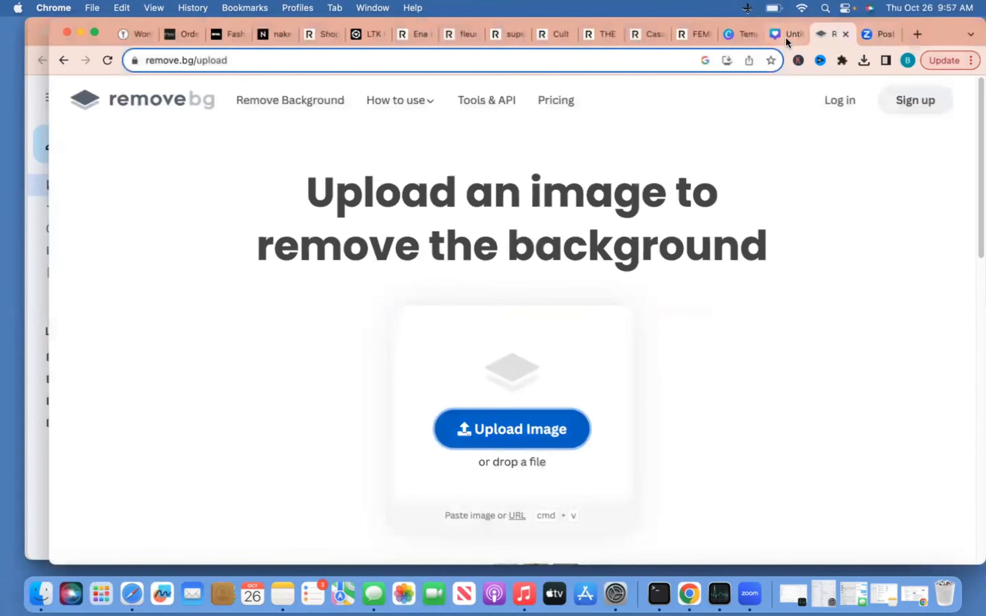
click(786, 38)
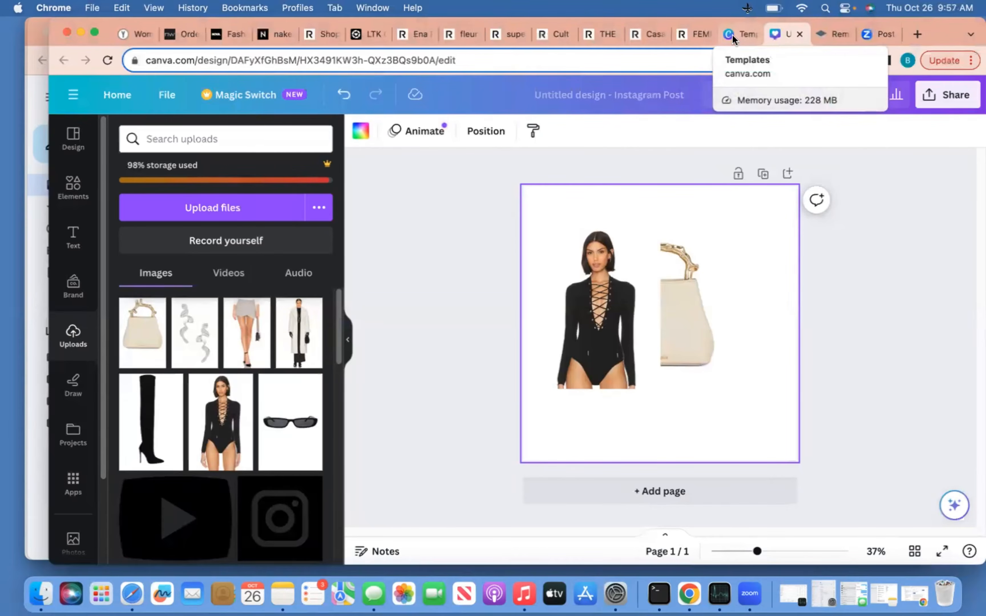
Take a screenshot of the Revolve bodysuit product photo
click(828, 36)
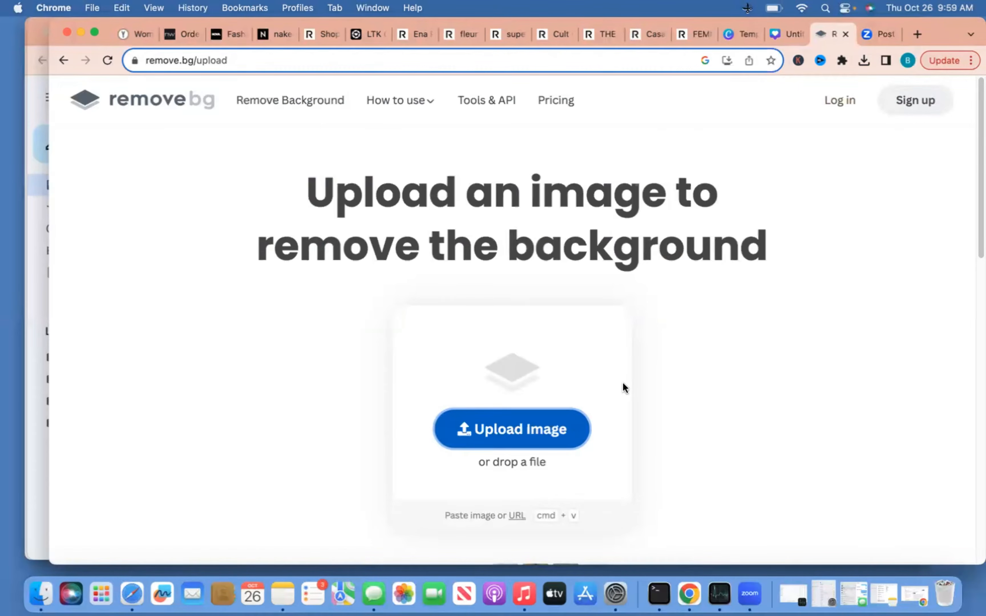
click(570, 436)
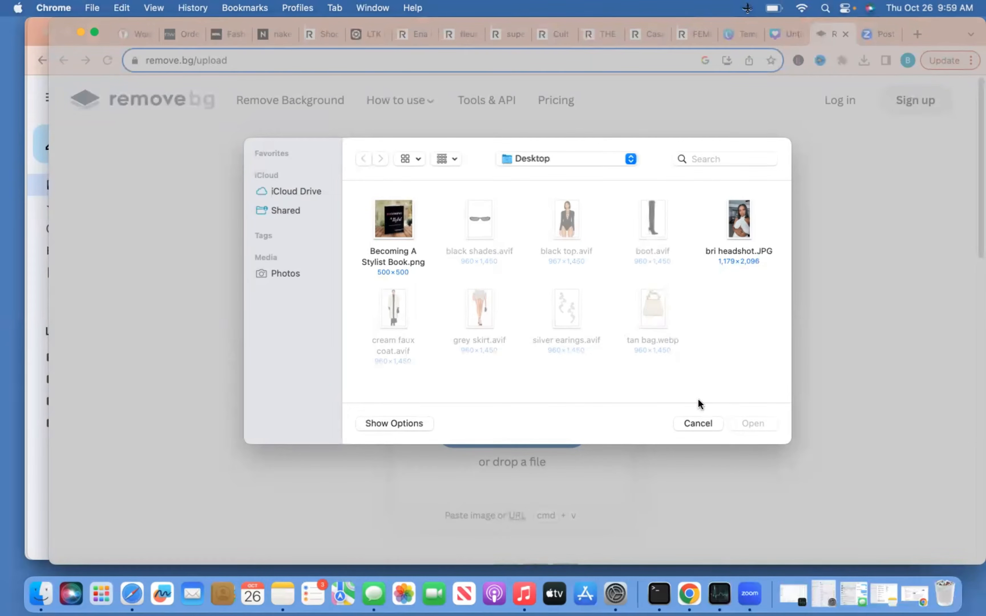
click(704, 420)
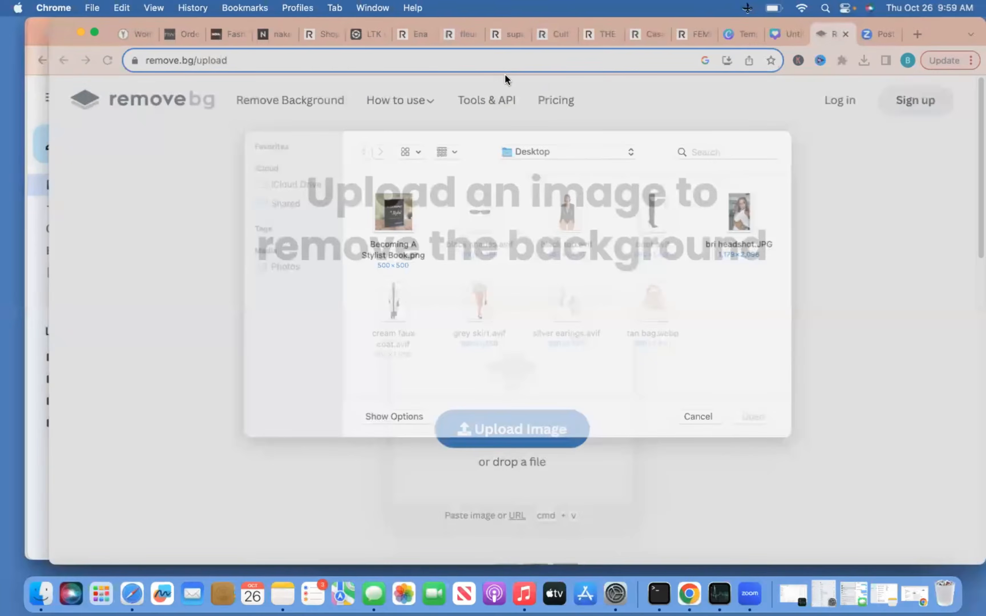
click(463, 34)
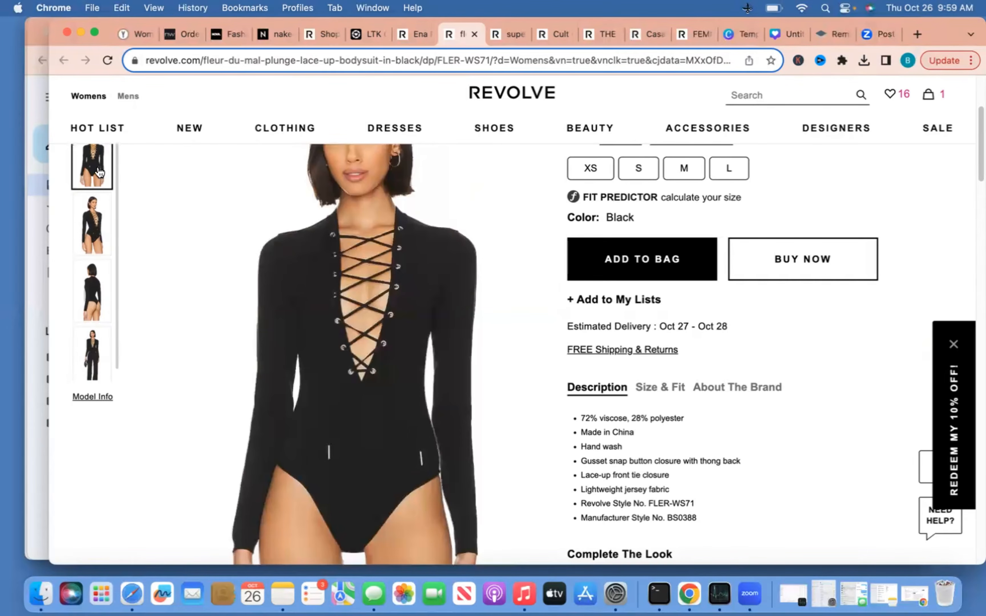
click(754, 9)
click(754, 26)
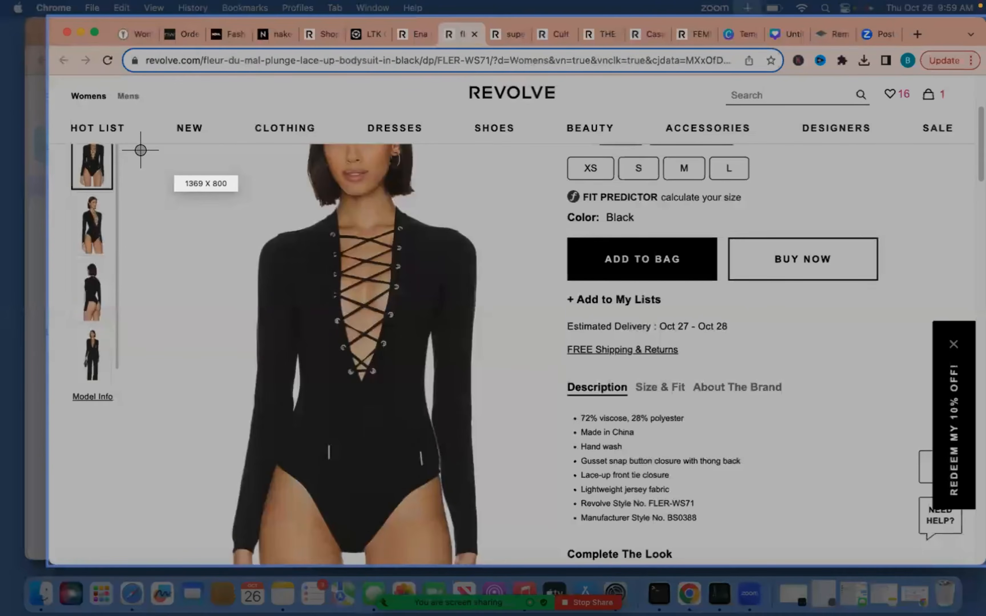
mouse_move(146, 142)
mouse_down()
mouse_move(460, 378)
mouse_move(521, 562)
mouse_up()
click(512, 127)
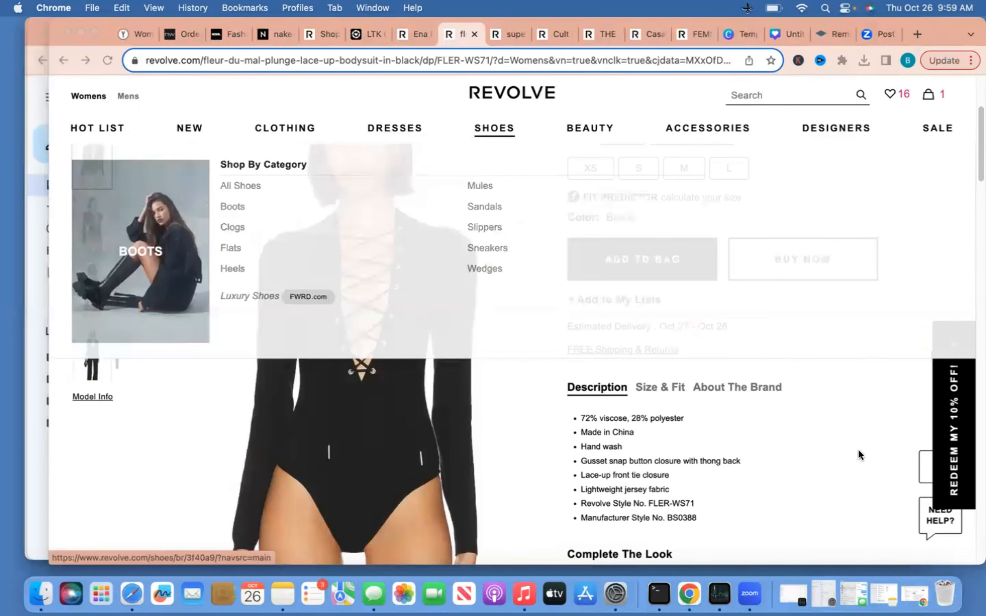
Upload Snip20231026_4.png to remove.bg for background removal
click(785, 33)
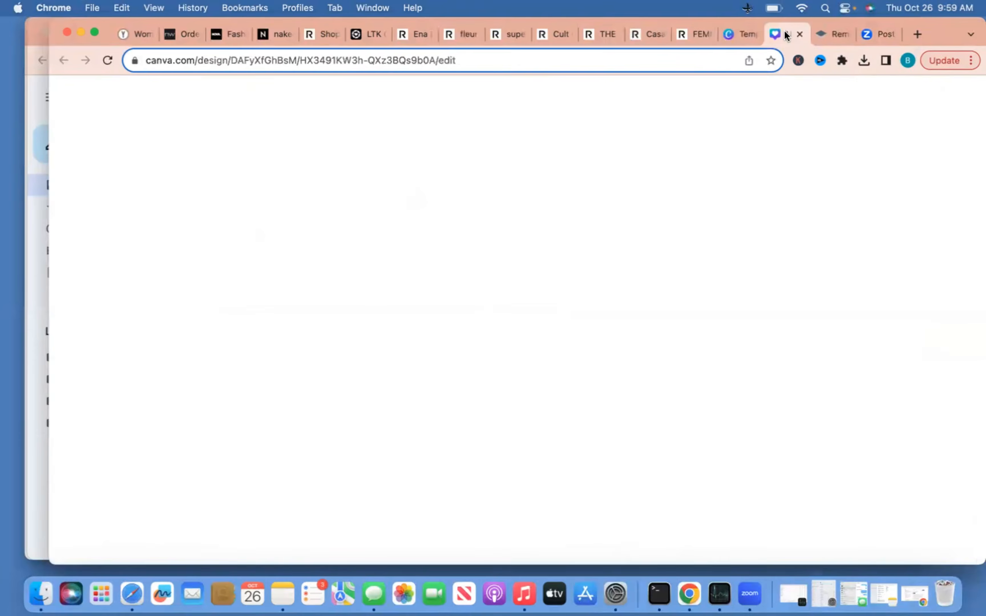
click(820, 33)
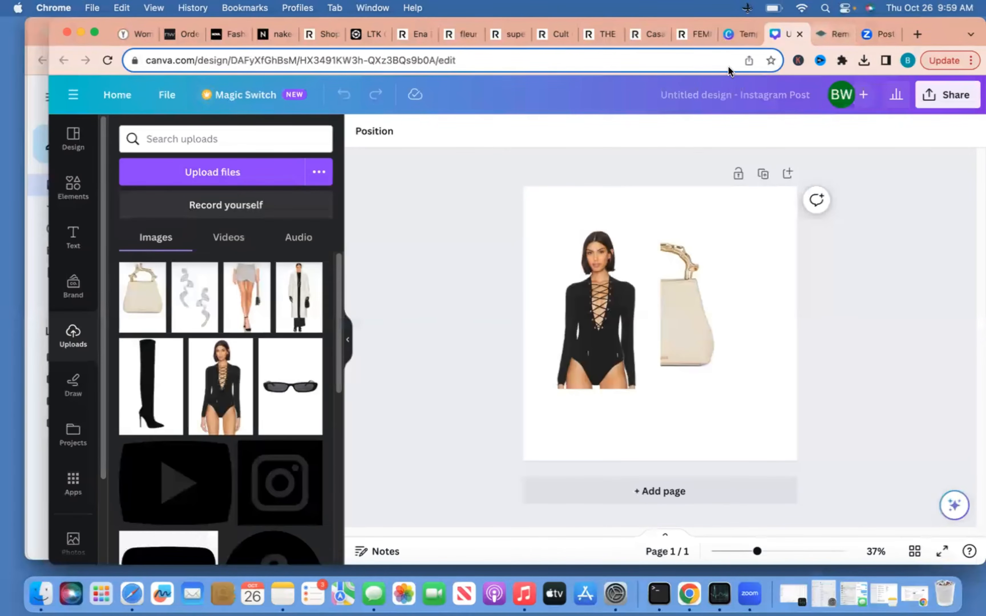
click(555, 371)
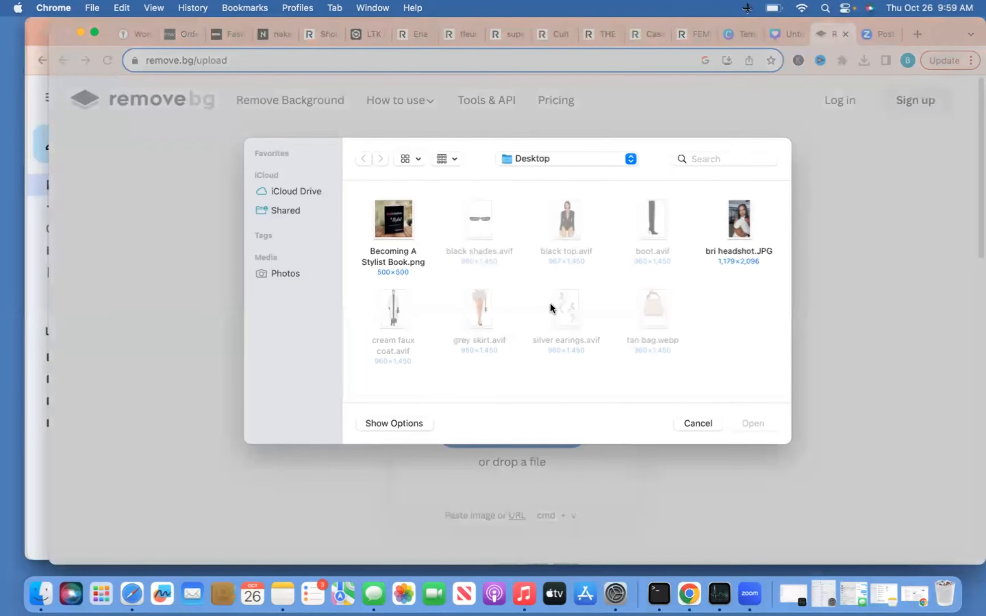
click(560, 158)
click(557, 287)
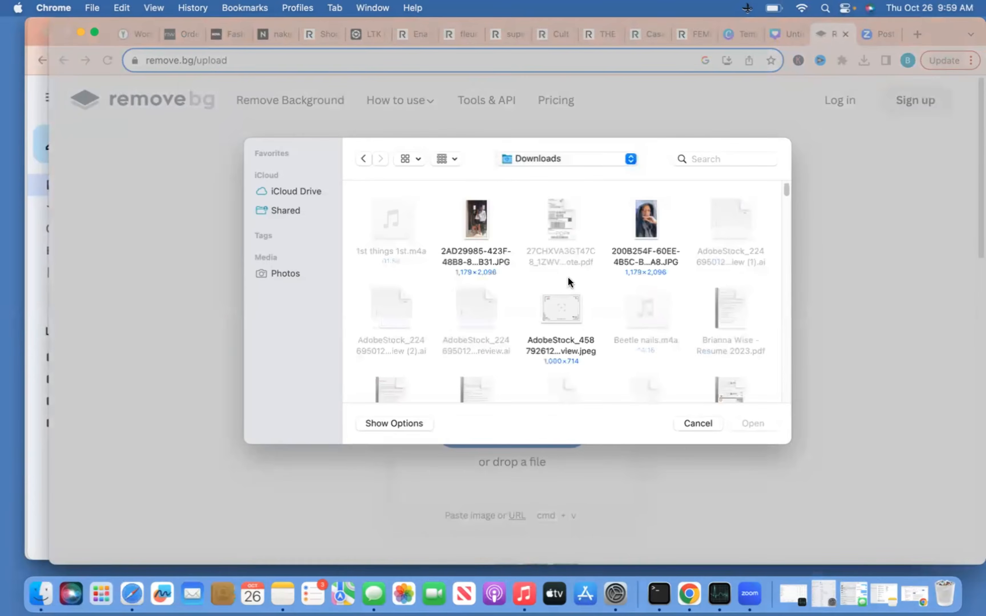
scroll(637, 192, down, 5)
click(701, 159)
text(snip)
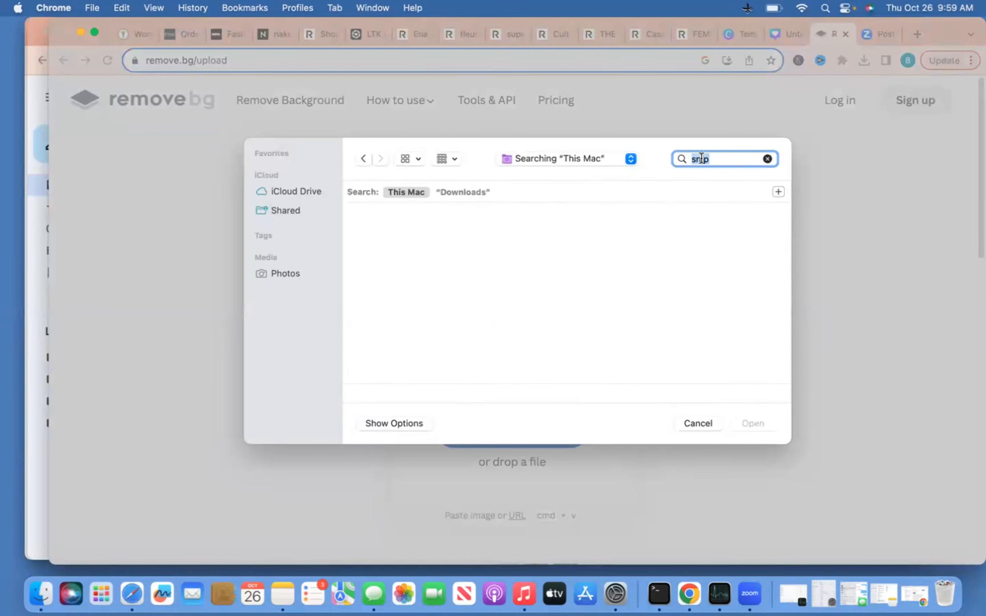
scroll(627, 299, down, 10)
double_click(545, 314)
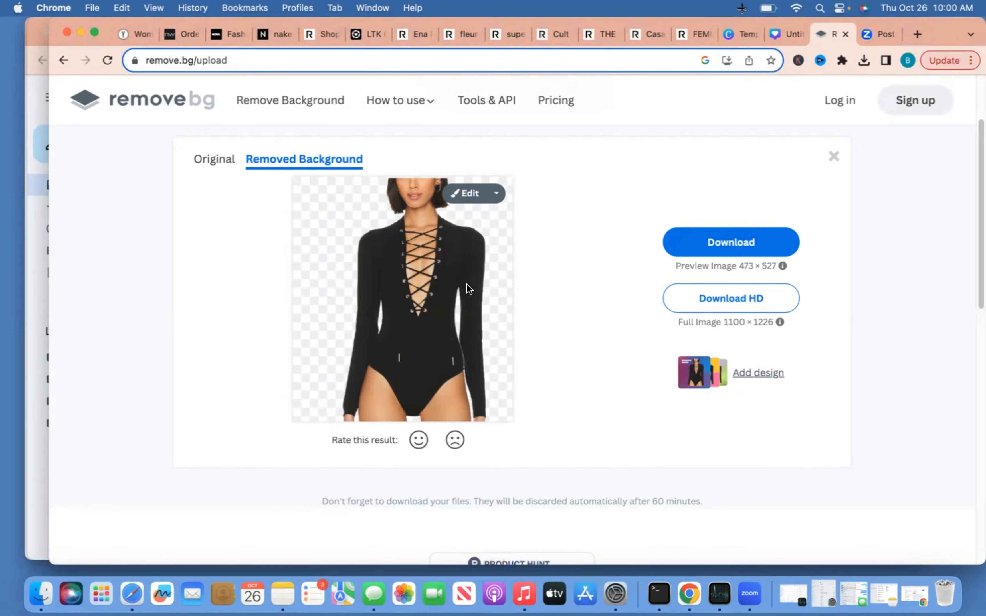
Download the background-free bodysuit PNG and check it in Preview
click(765, 248)
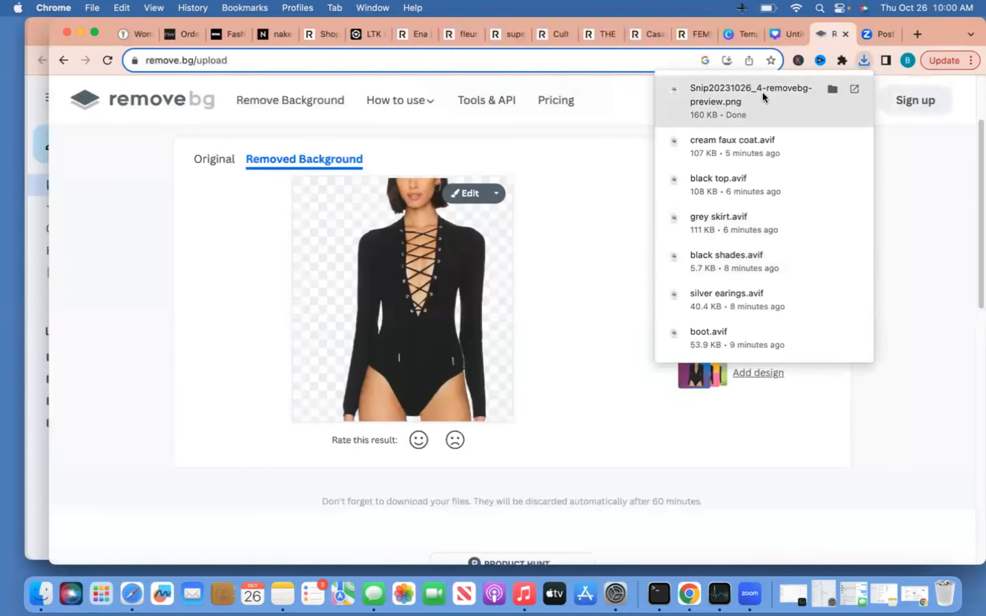
click(763, 93)
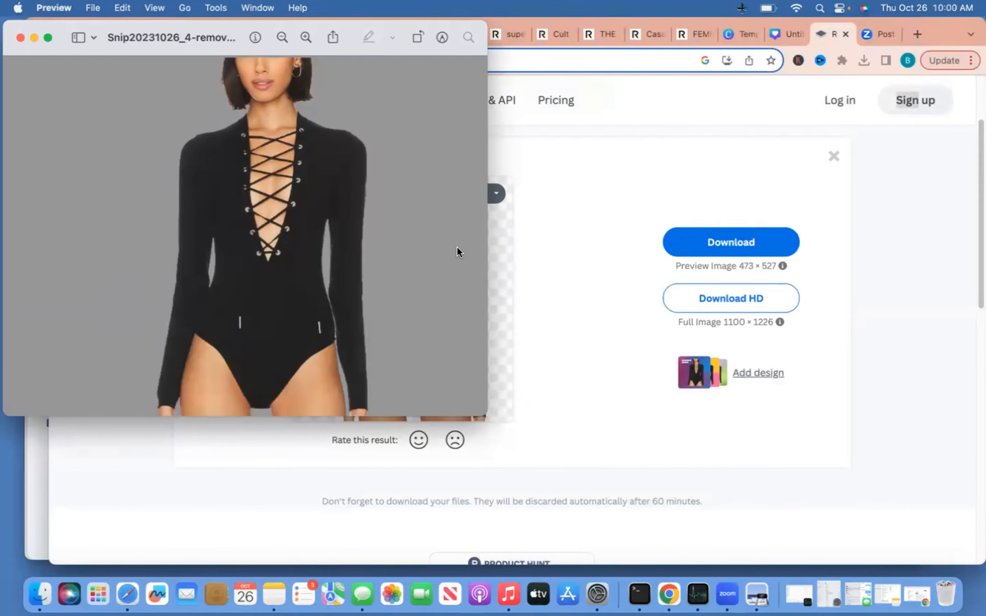
click(858, 155)
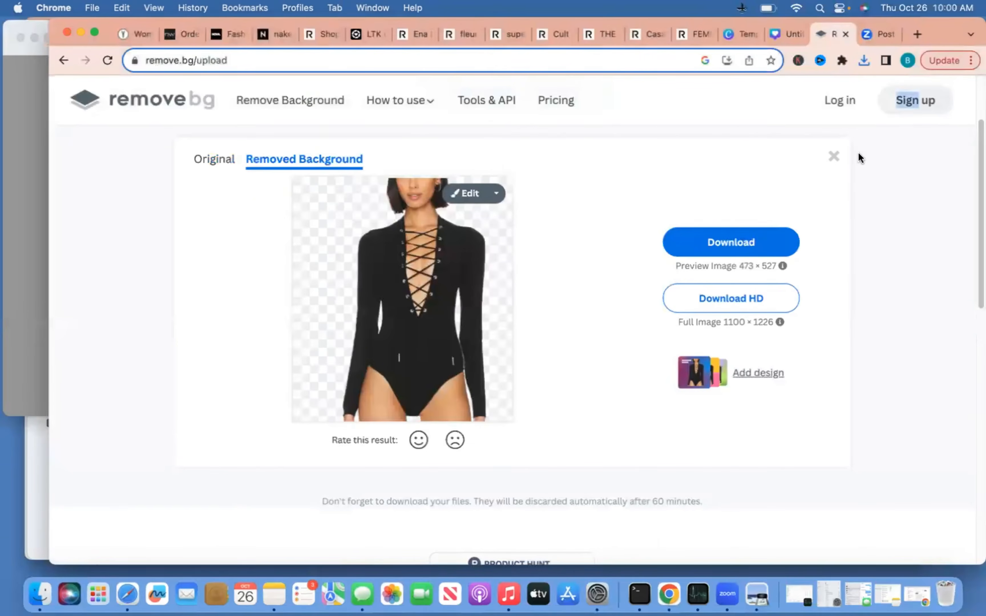
click(779, 40)
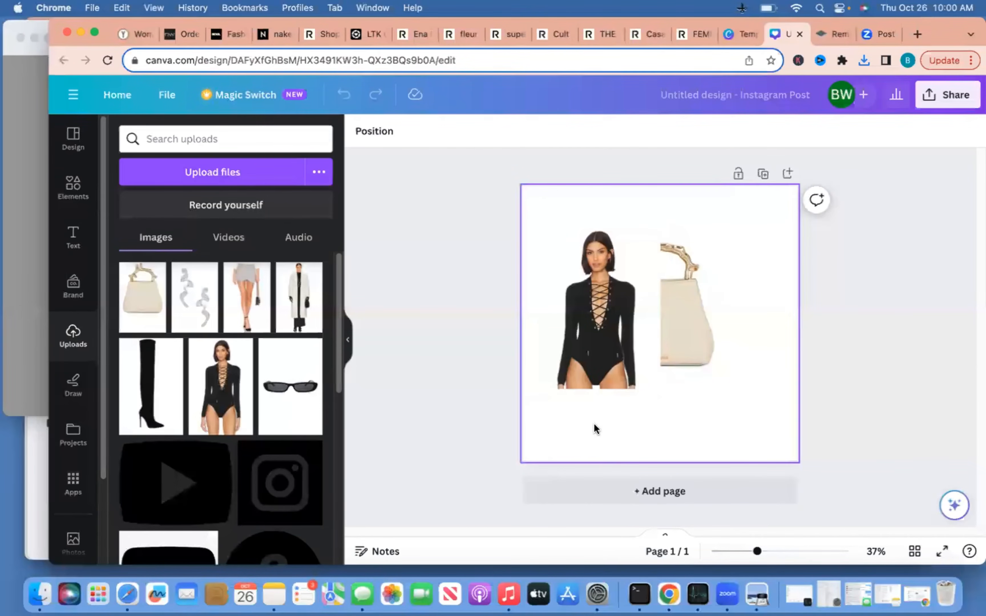
Remove the bodysuit's background with BG Remover and nudge it up over the bag
click(596, 350)
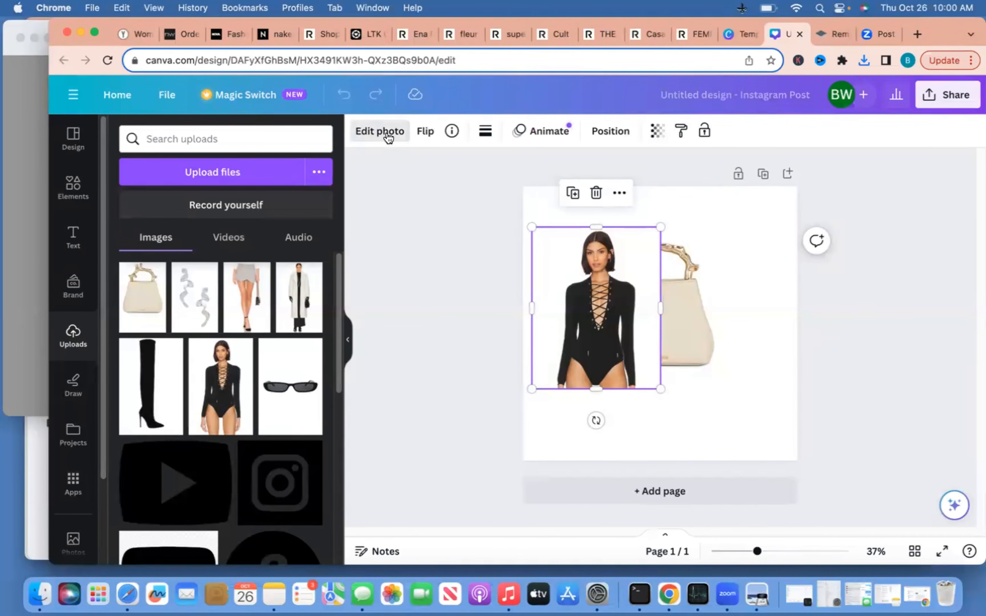
click(387, 132)
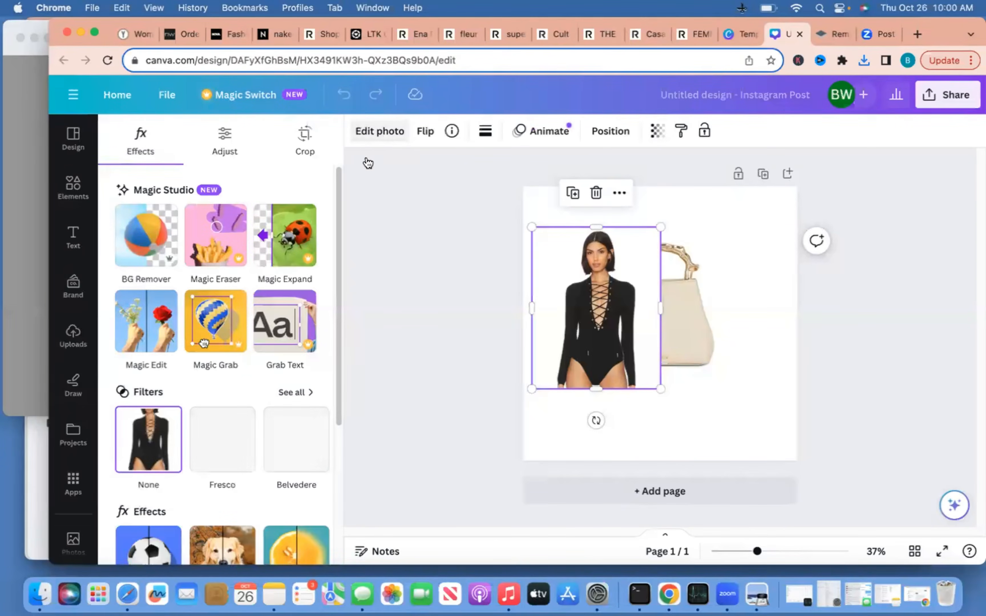
click(165, 252)
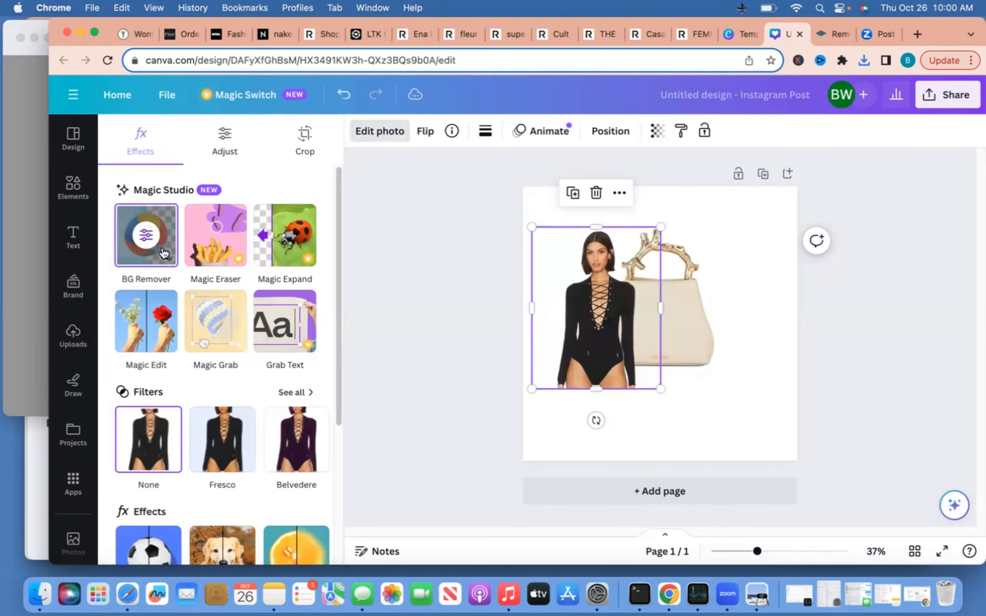
mouse_move(593, 324)
mouse_down()
mouse_move(605, 327)
mouse_move(583, 318)
mouse_move(604, 318)
mouse_move(592, 318)
mouse_up()
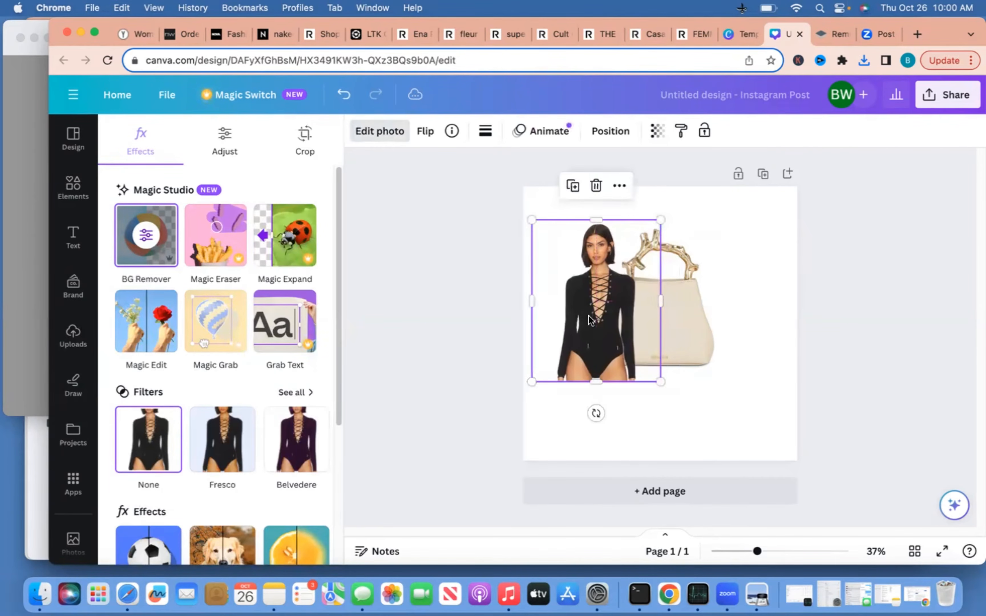
Apply BG Remover to the bag image
click(690, 289)
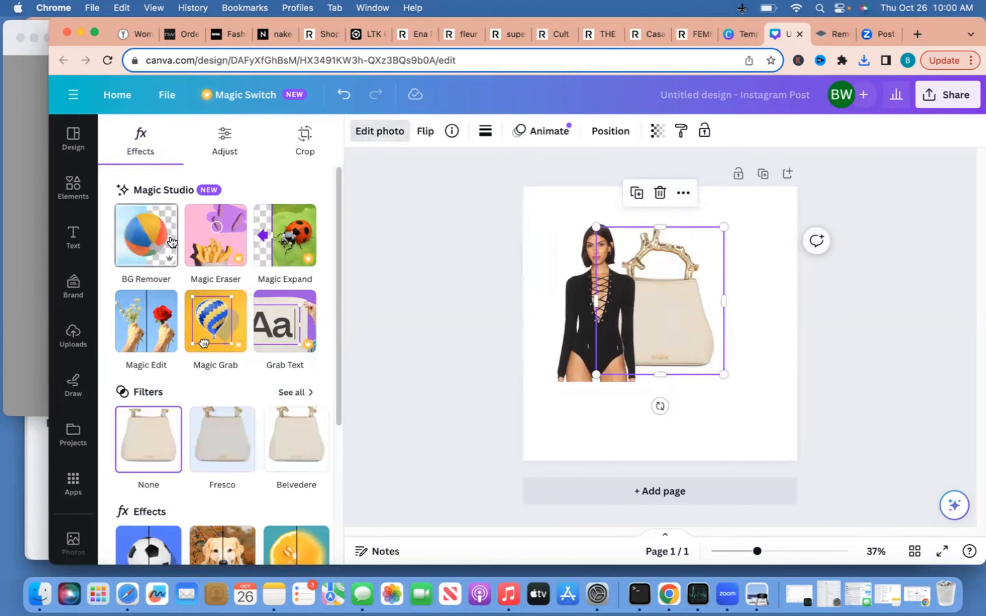
click(146, 235)
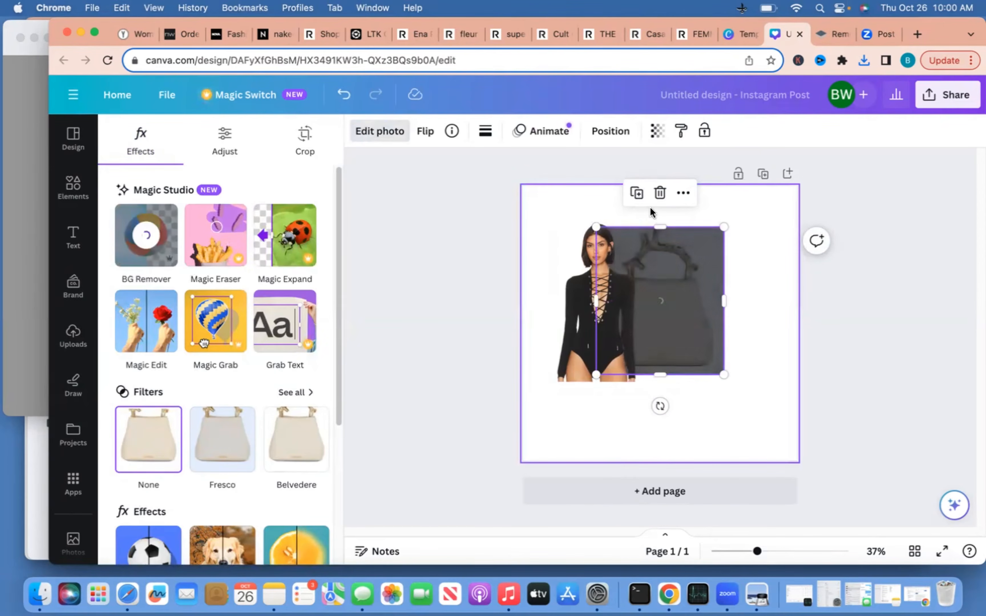
click(70, 339)
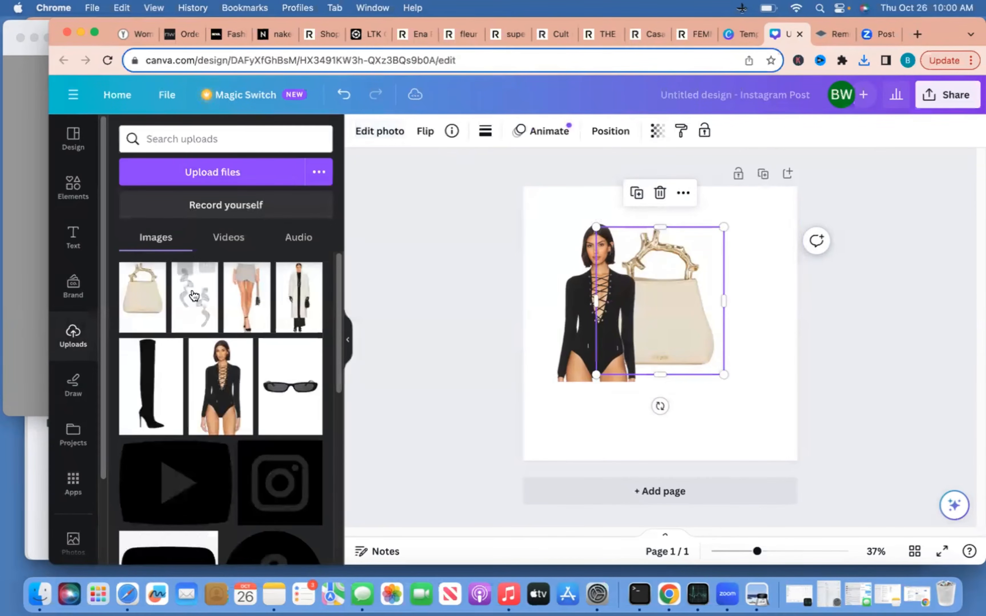
Add the silver earrings, cream coat and boot images to the post
click(190, 305)
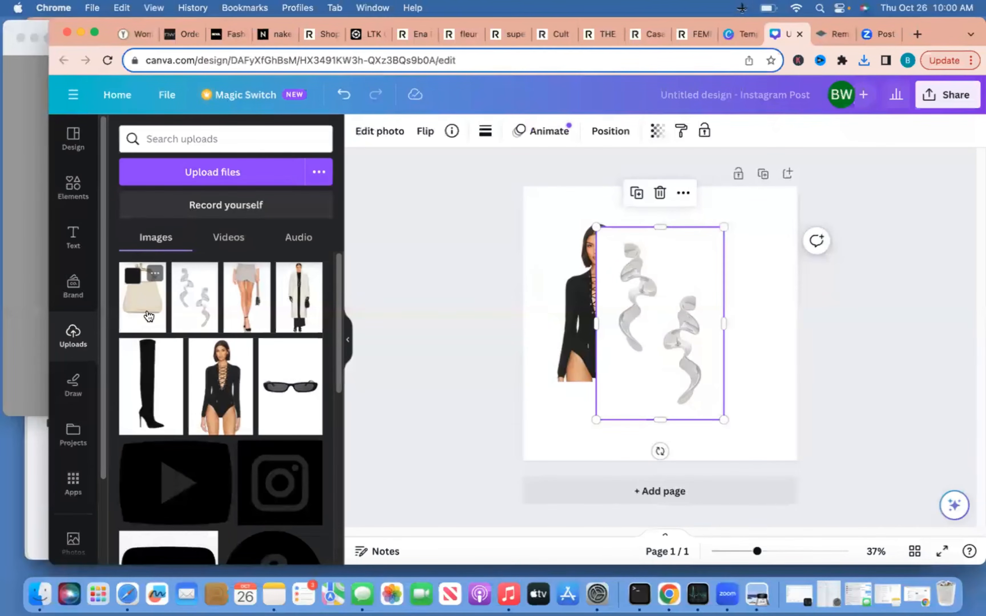
drag(662, 332, 627, 338)
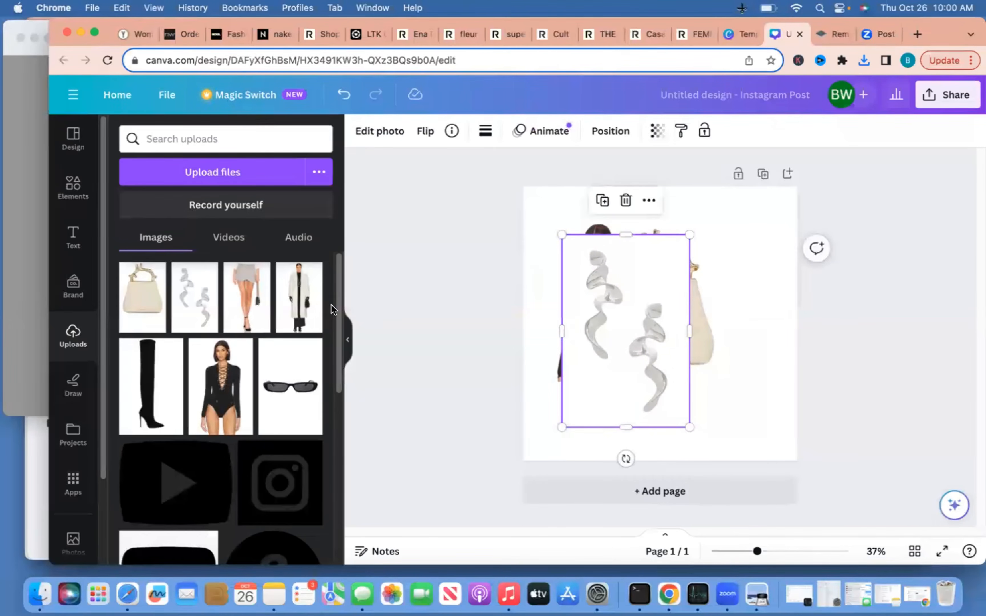
click(299, 310)
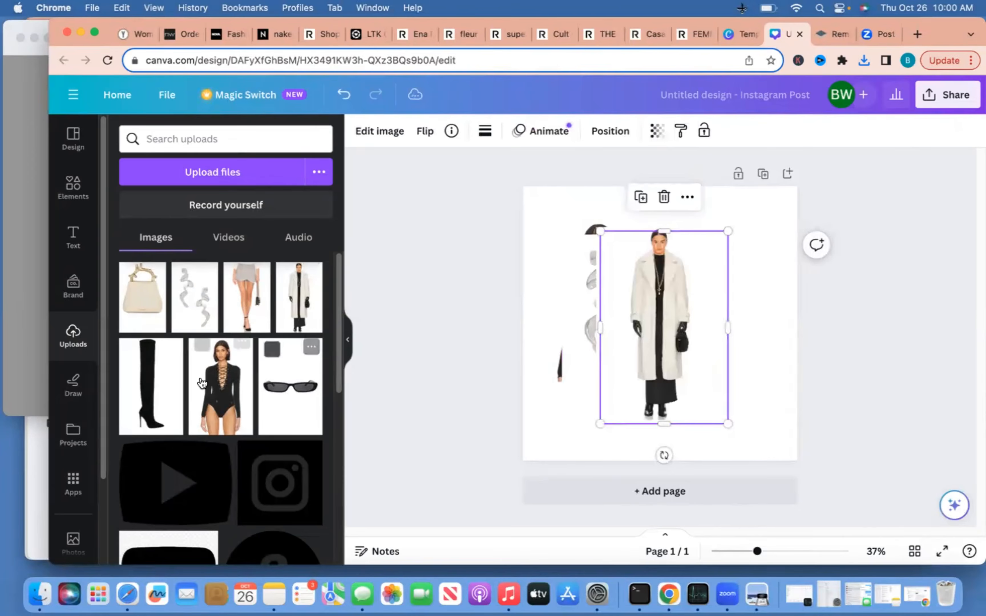
click(153, 385)
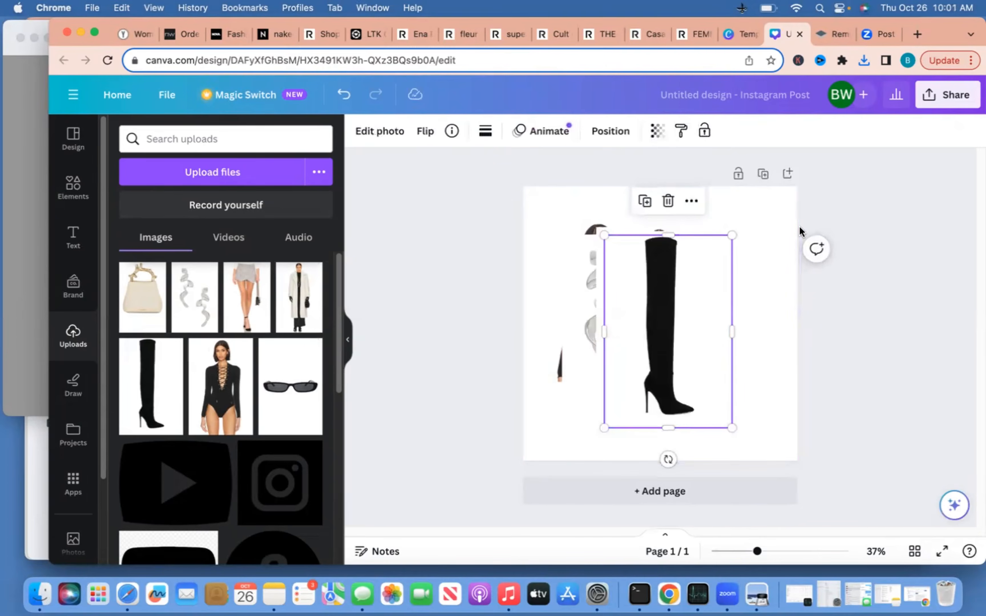
Remove backgrounds from the boot, sunglasses and coat, and reposition each cut-out in the collage
click(409, 140)
click(146, 235)
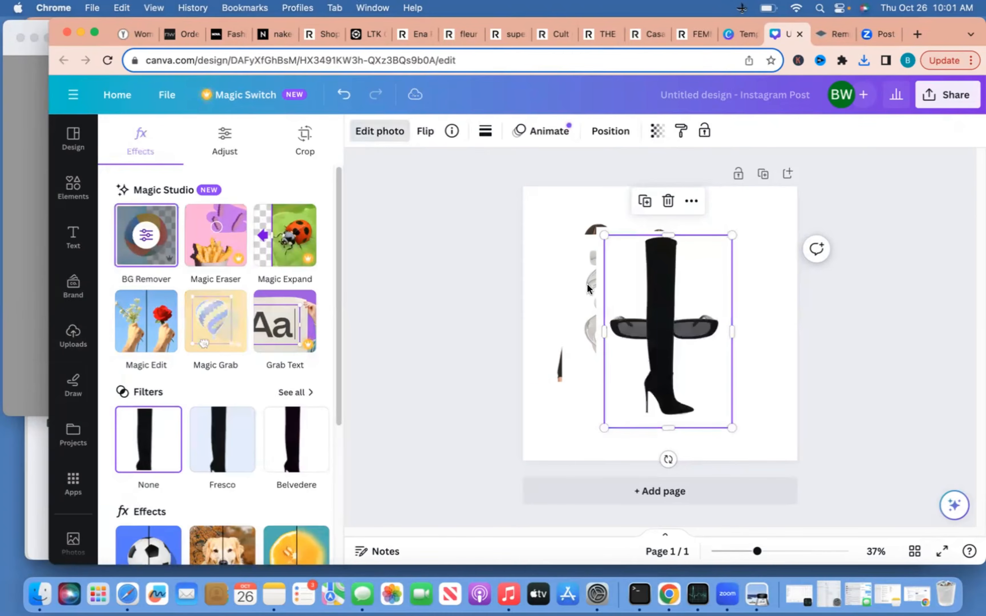
drag(658, 303, 718, 289)
click(608, 322)
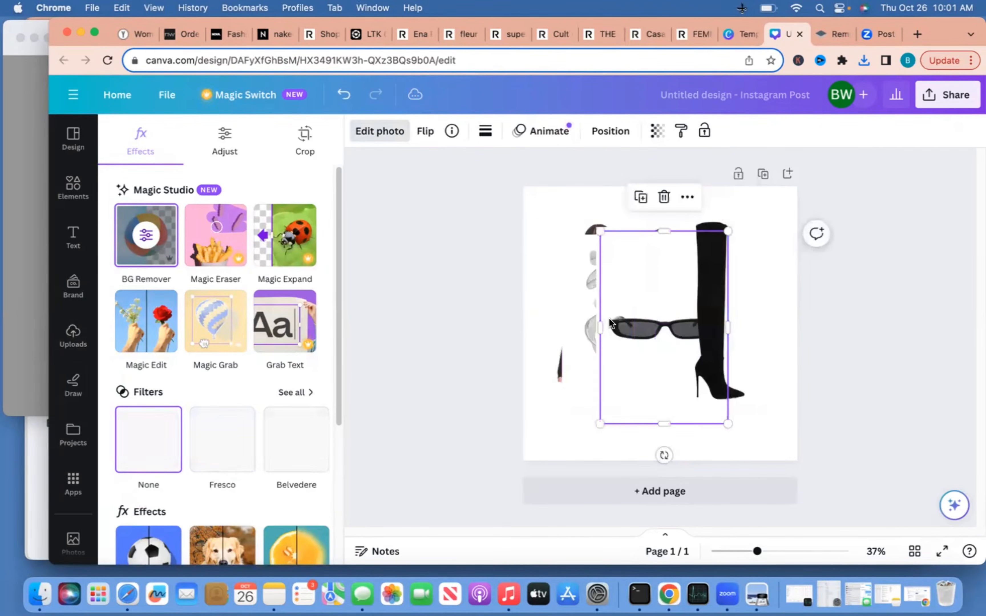
click(133, 243)
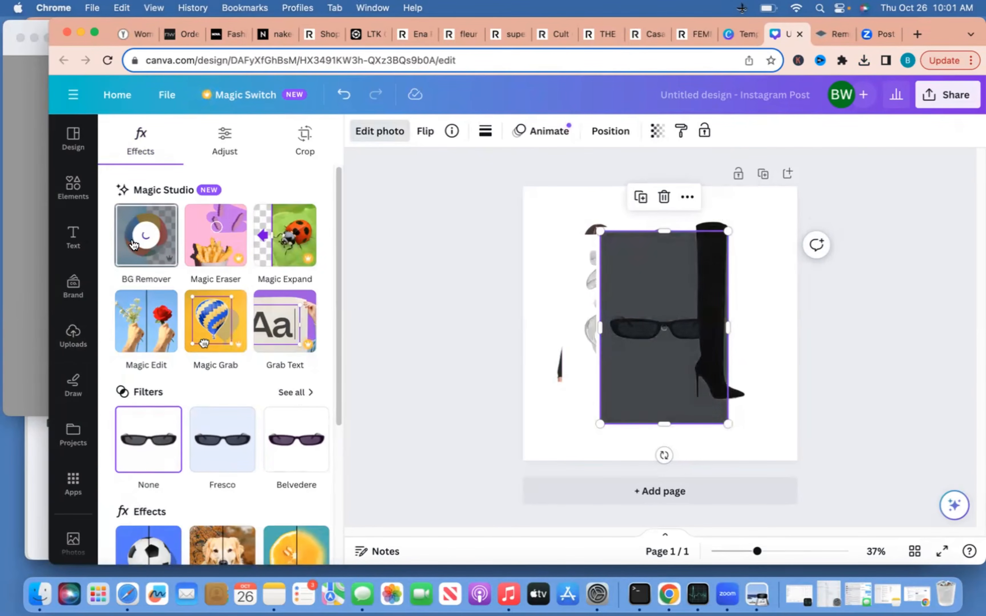
drag(667, 343, 717, 438)
click(656, 318)
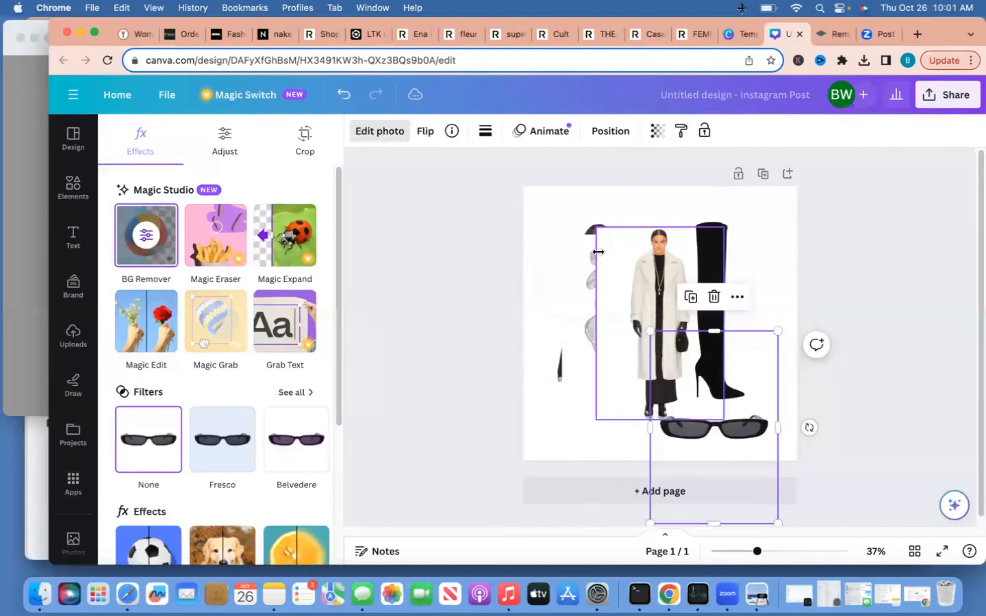
click(147, 229)
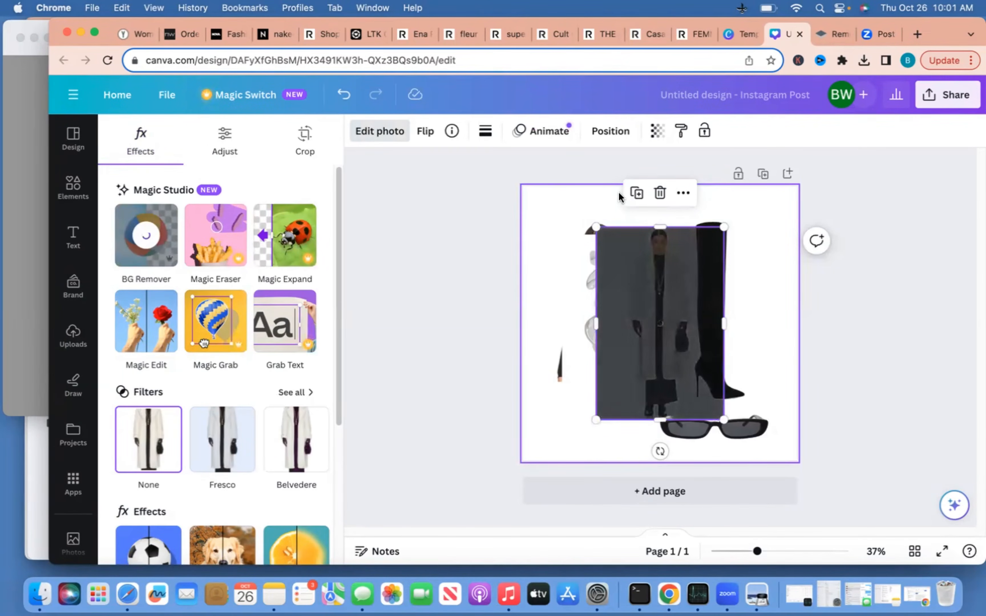
drag(640, 277, 691, 299)
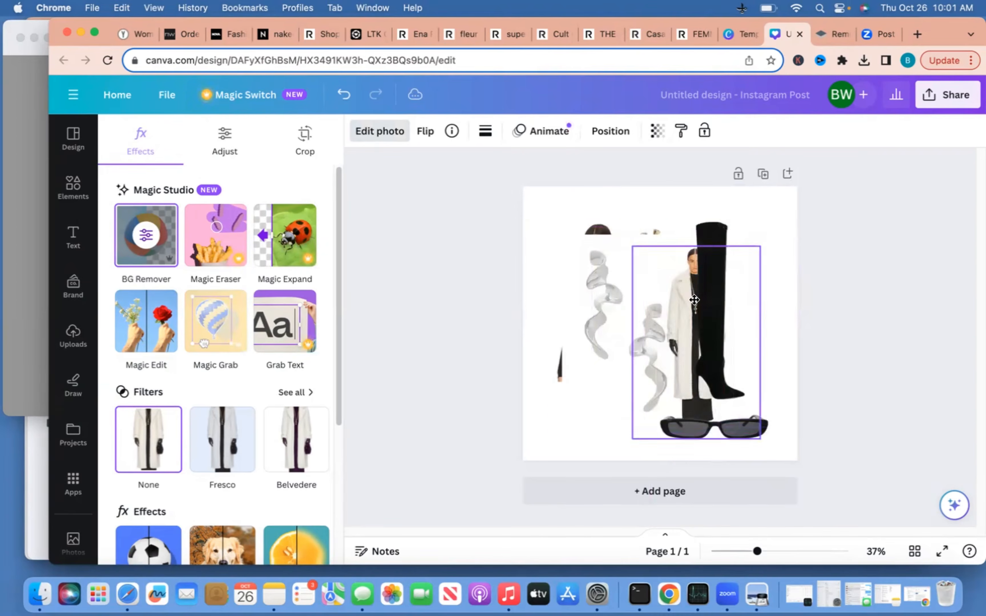
Remove the silver swirl image's background, then delete the swirl from the design
click(610, 291)
click(158, 225)
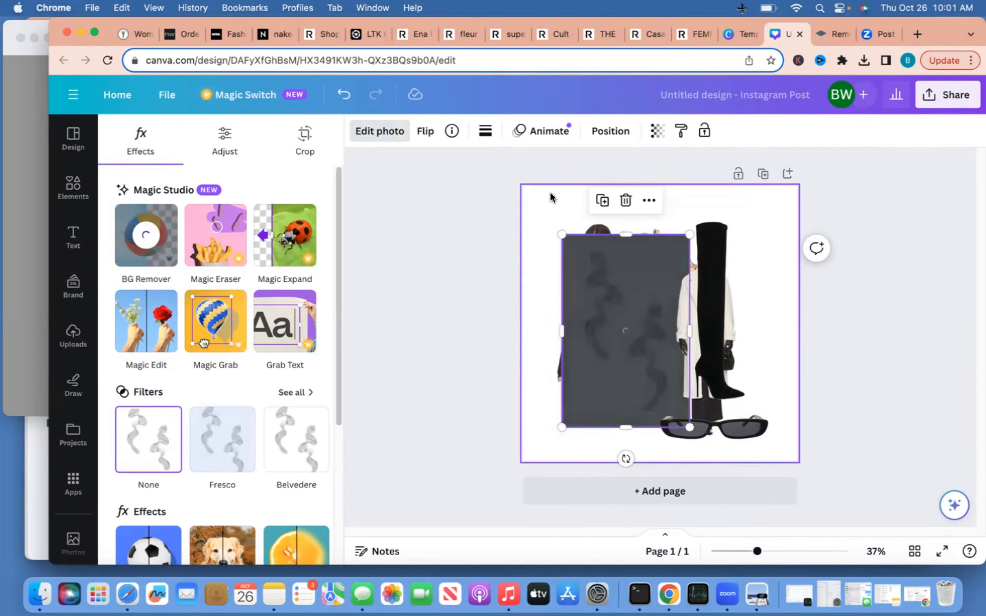
drag(652, 287, 612, 249)
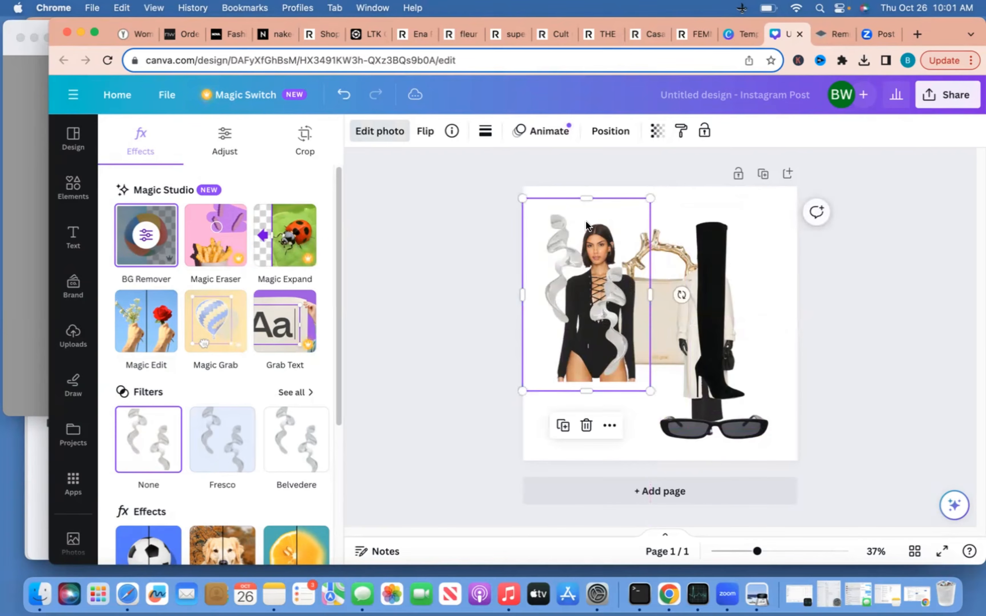
key(Delete)
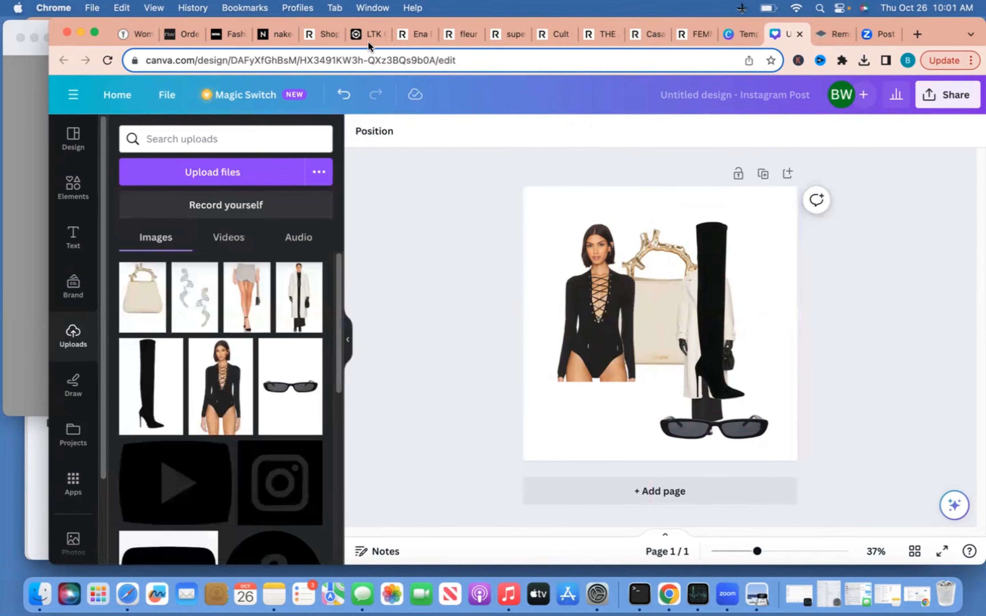
Close the Teddy Coat details and screen-capture the Jenny Bird gold Wide Hinged Hoops Earrings photo
click(366, 39)
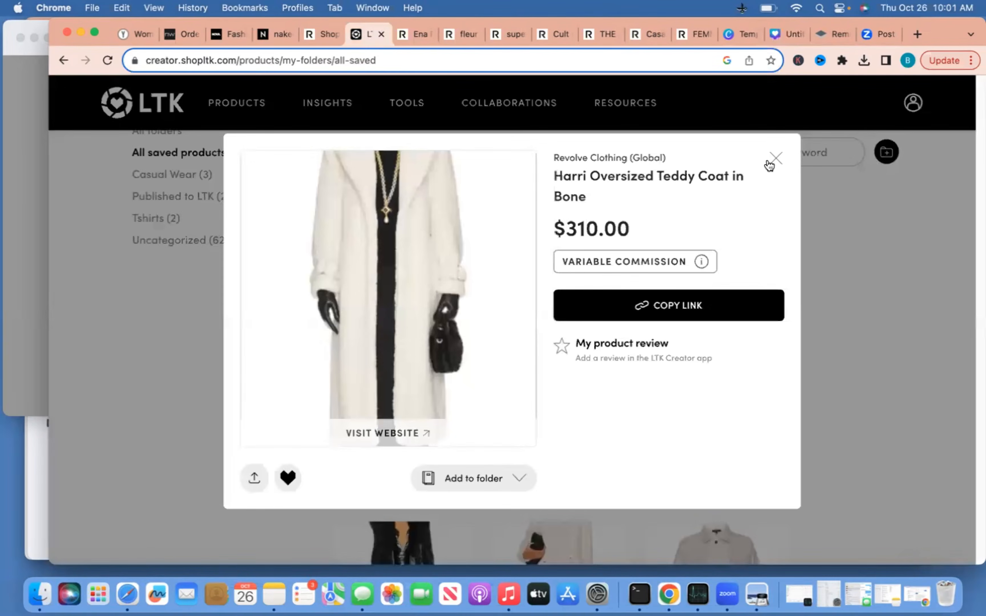
click(820, 189)
scroll(730, 278, down, 10)
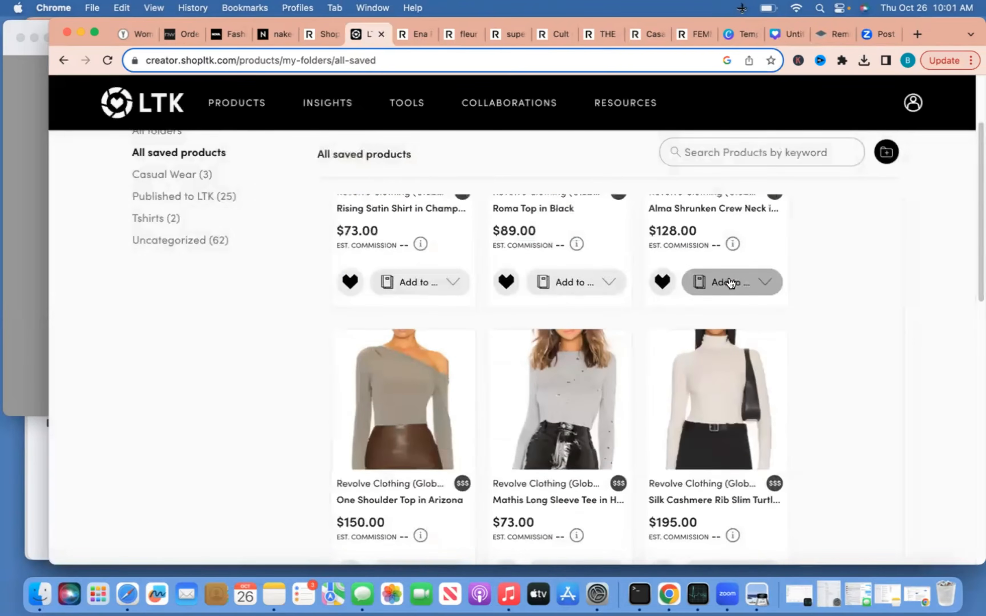
scroll(729, 277, up, 5)
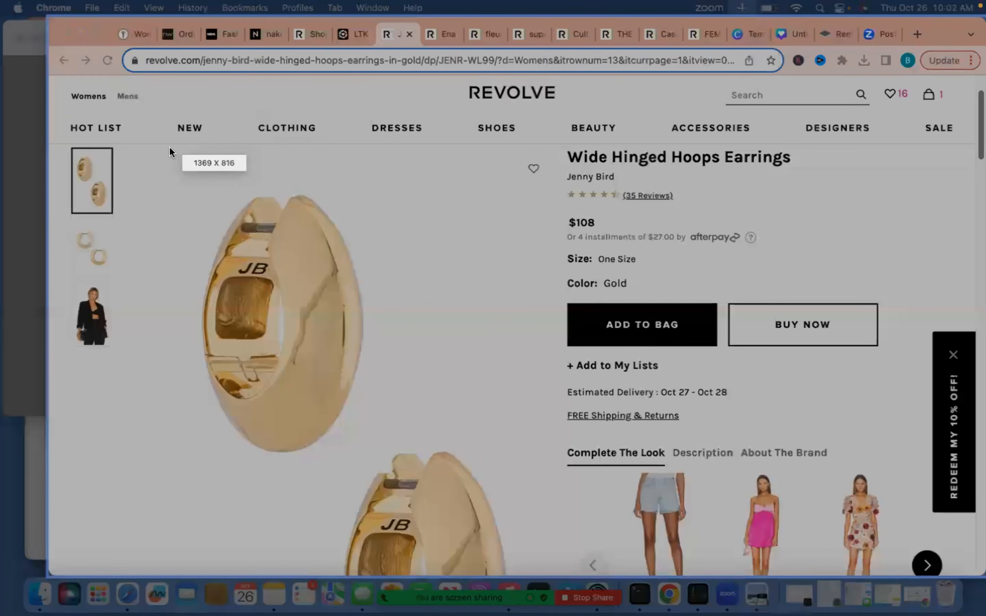
mouse_move(147, 146)
mouse_down()
mouse_move(286, 325)
mouse_move(460, 442)
mouse_move(396, 449)
mouse_move(378, 471)
mouse_up()
click(364, 490)
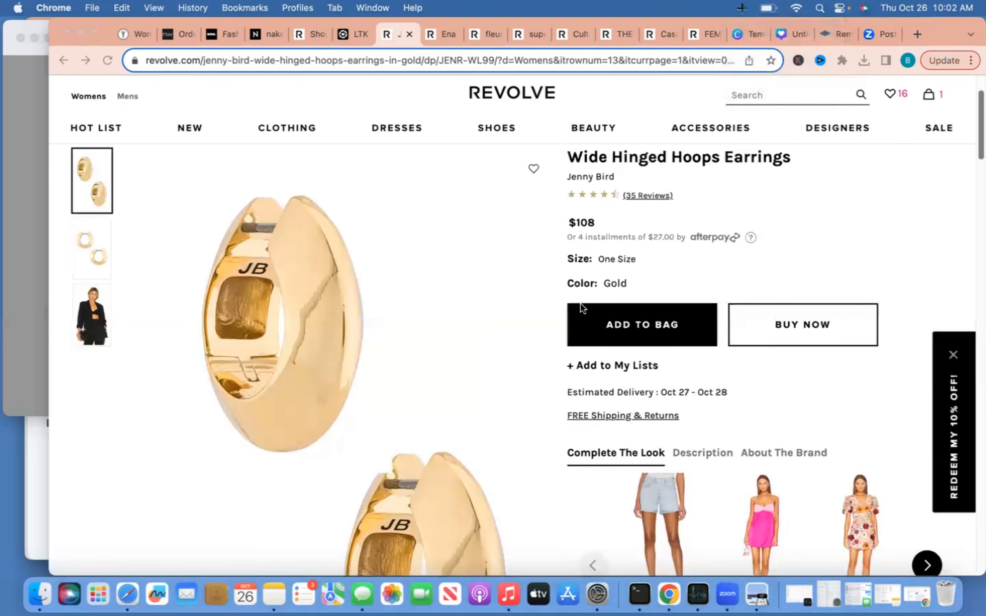
click(785, 38)
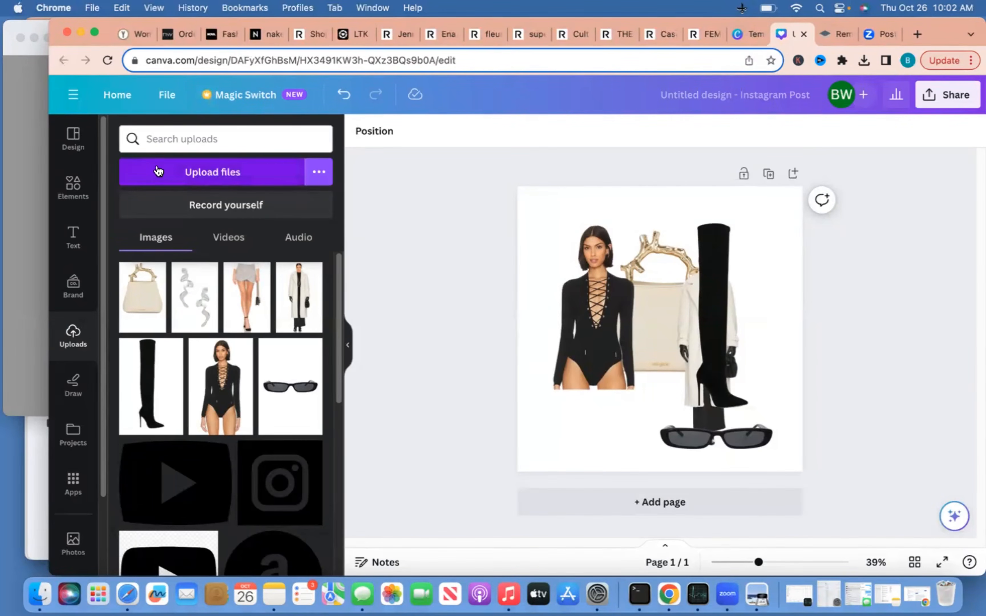
Upload the gold earring screenshot, found by searching 'snip' in the file picker
click(158, 171)
click(720, 164)
text(sn)
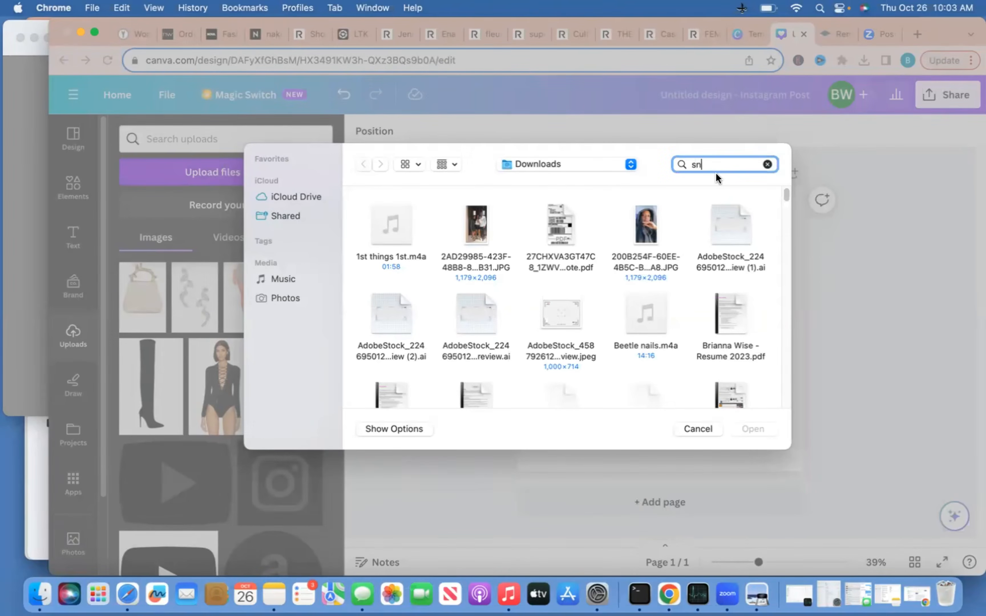
text(ip)
scroll(647, 357, down, 5)
click(746, 283)
scroll(693, 318, down, 2)
click(617, 334)
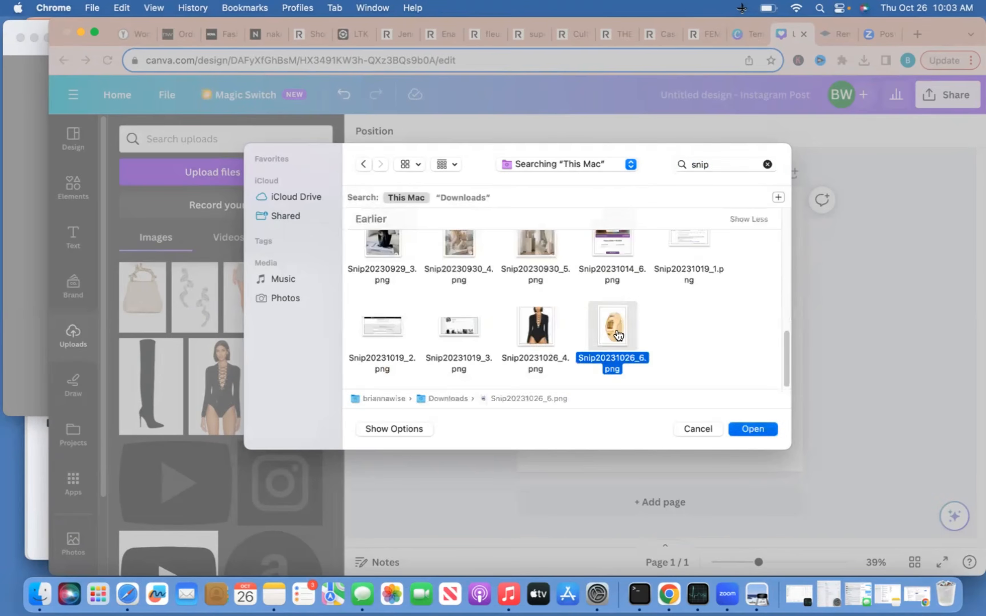
double_click(619, 335)
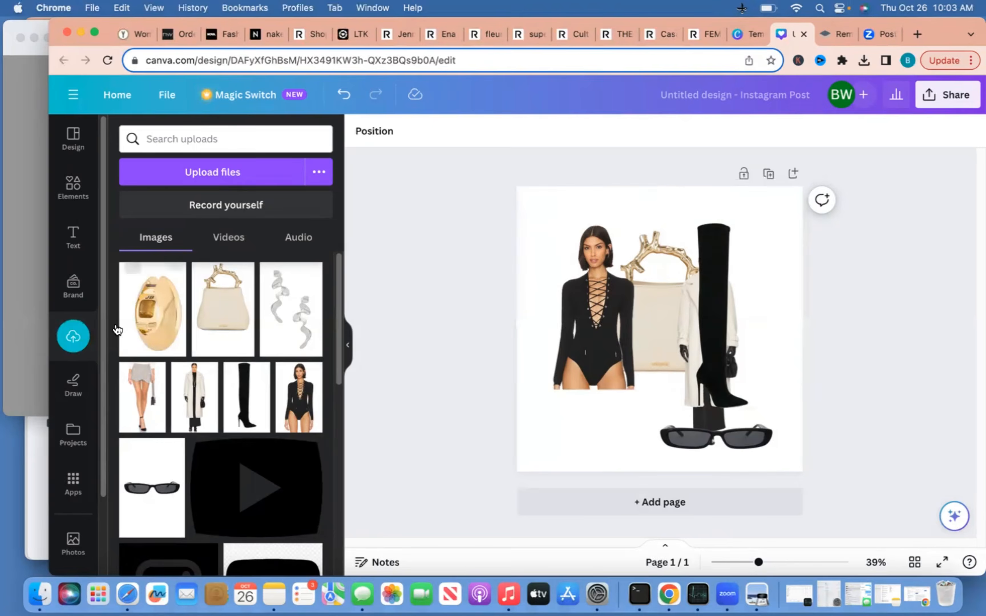
Add the earring image to the design and try Canva's background removal on it
click(141, 318)
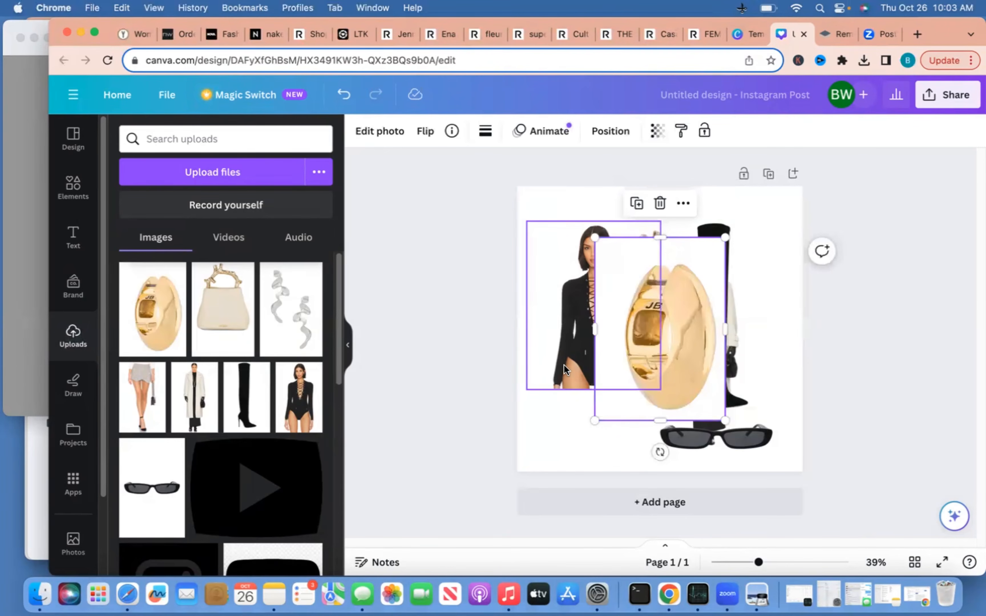
click(379, 131)
click(154, 235)
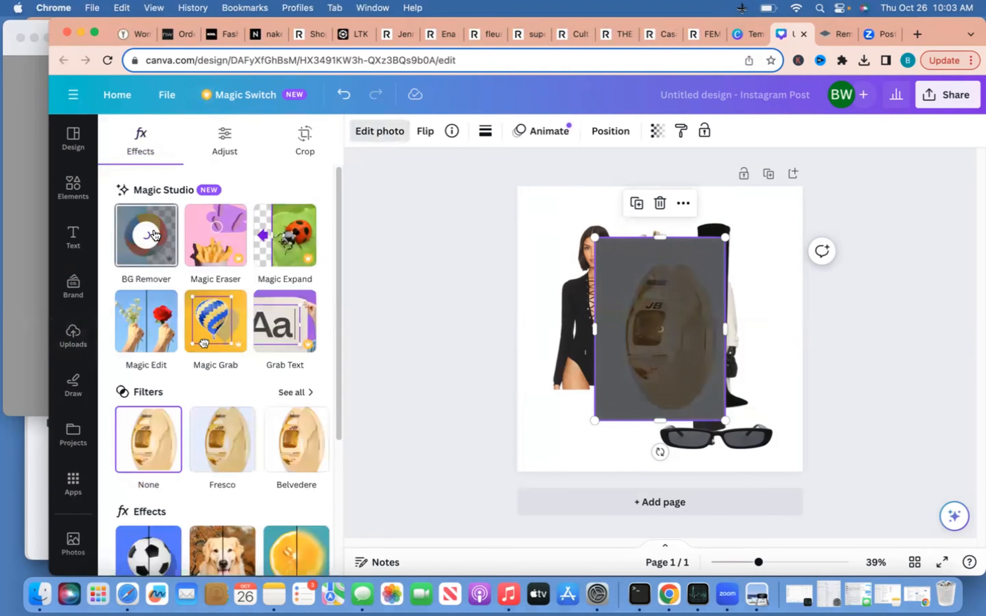
In remove.bg, download the background-removed bodysuit image and return to the home page
click(830, 33)
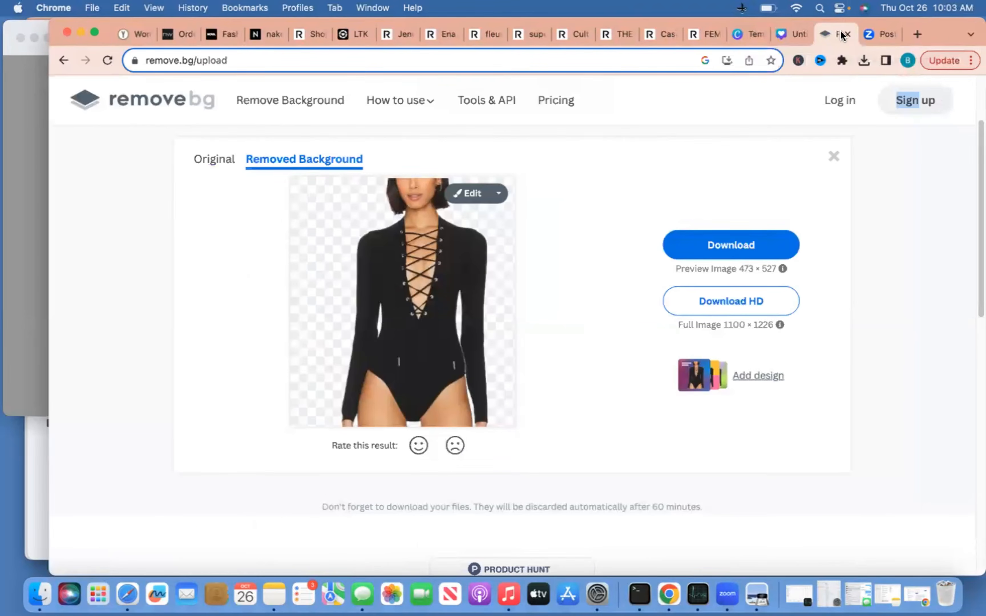
click(731, 236)
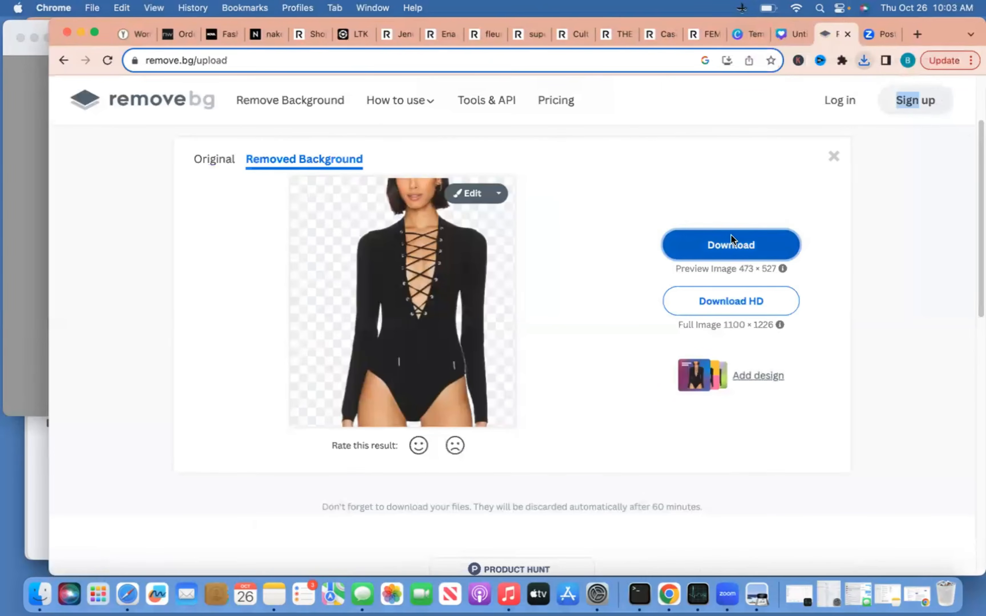
click(617, 173)
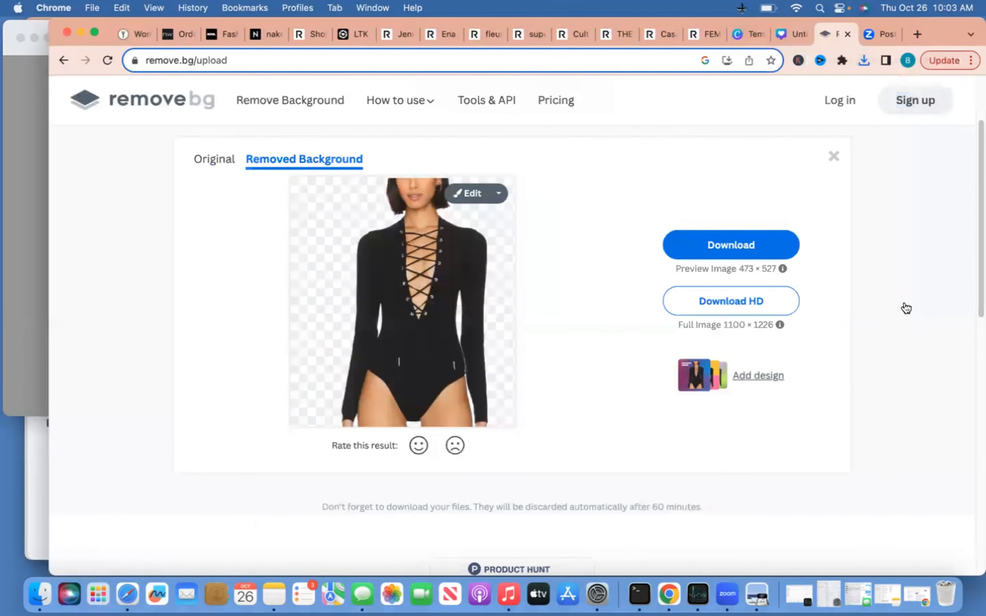
click(291, 101)
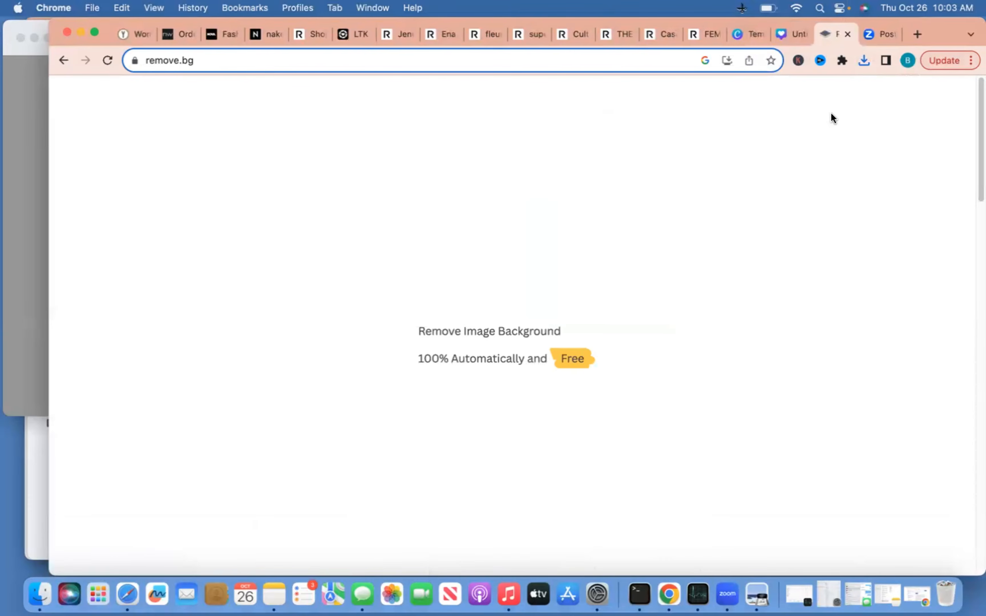
Upload the gold earring screenshot (found via 'snip') to remove.bg for background removal
click(710, 365)
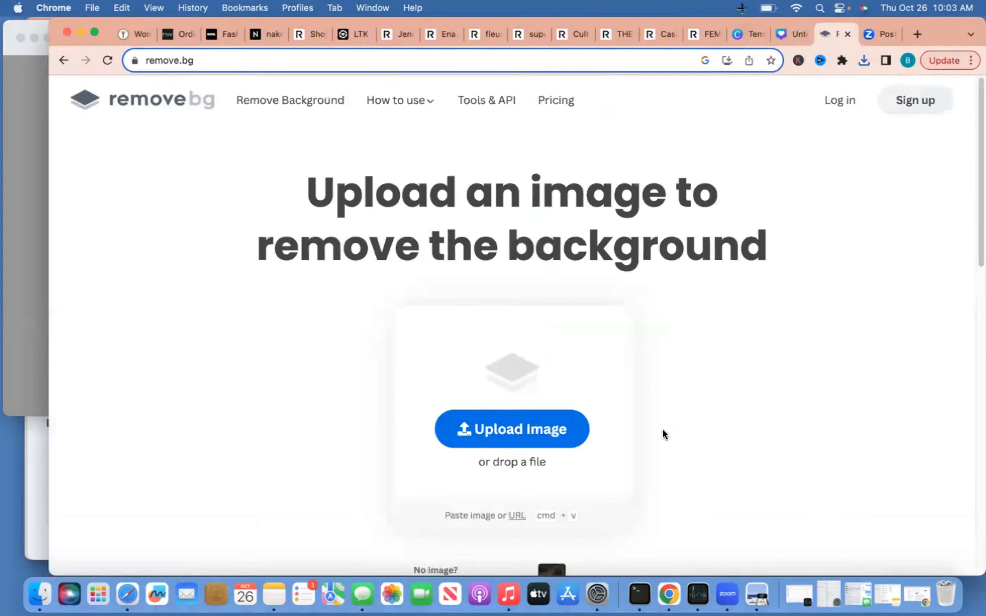
click(538, 432)
click(722, 166)
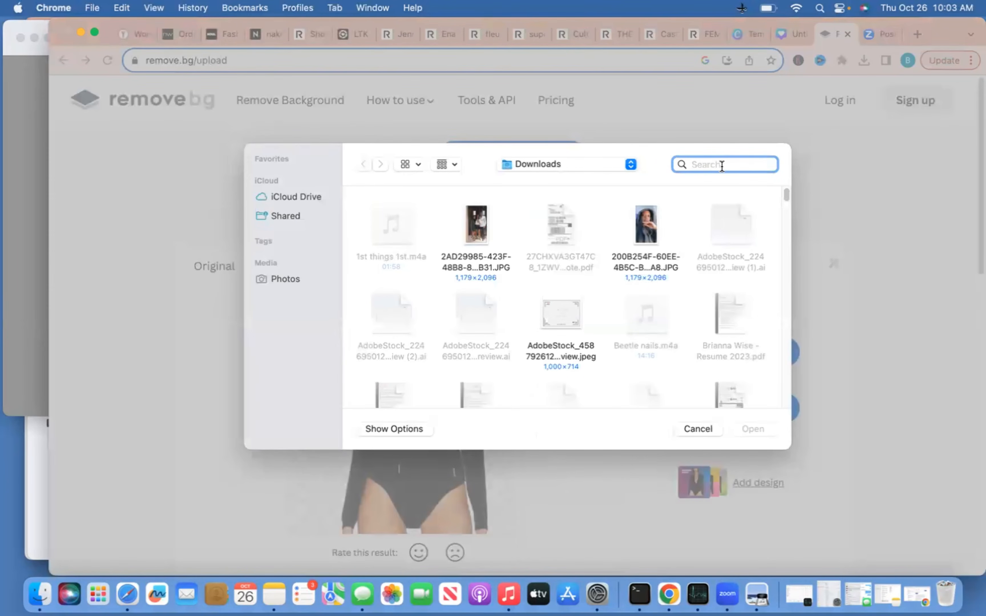
text(snip)
scroll(504, 287, down, 5)
click(736, 284)
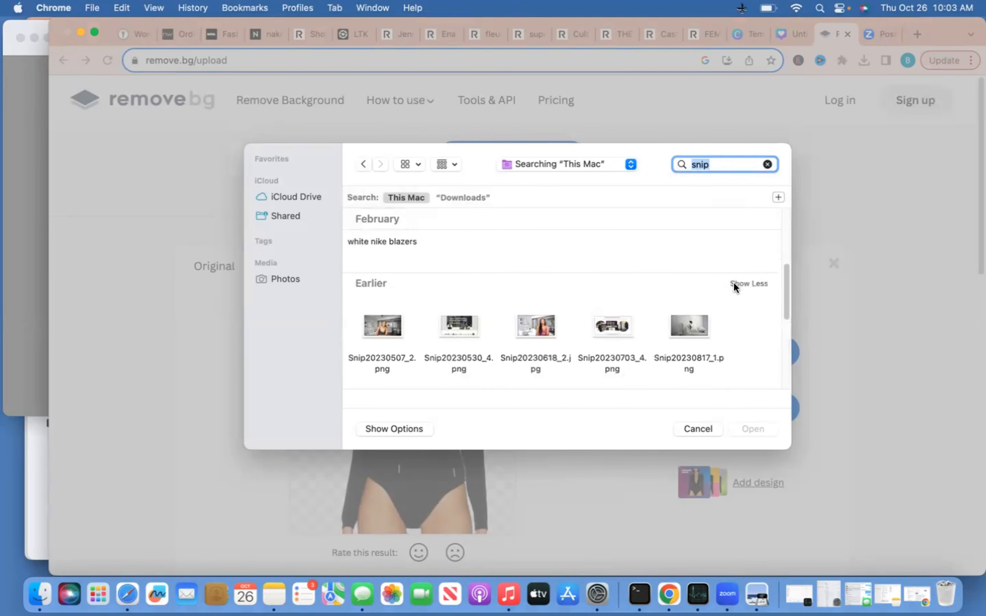
scroll(688, 328, down, 2)
click(695, 324)
click(749, 424)
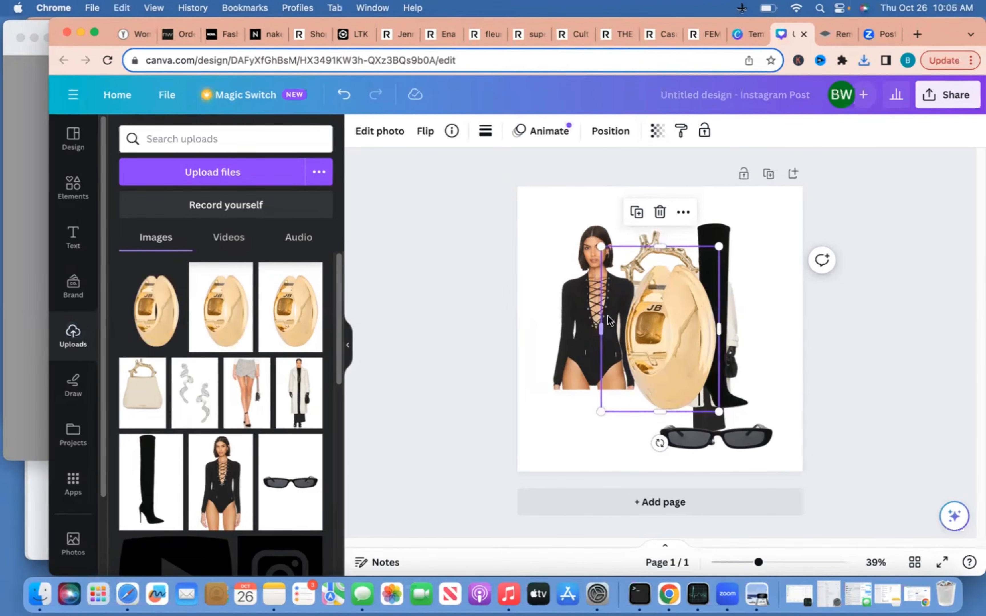
Duplicate the gold earring and place both shrunken earrings at the collage's top right
drag(656, 316, 584, 311)
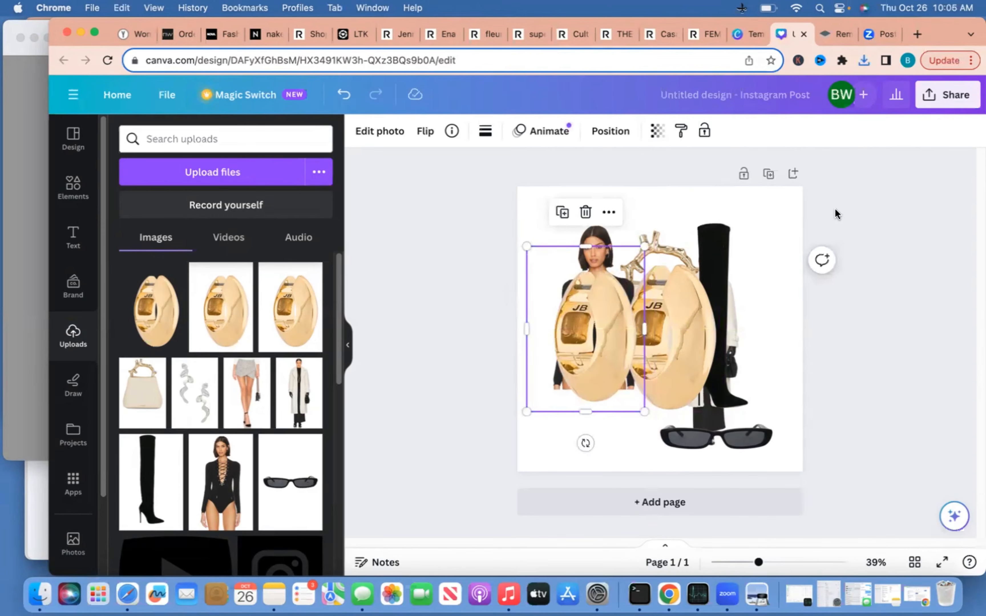
click(825, 36)
click(798, 33)
drag(683, 328, 770, 265)
drag(681, 357, 744, 275)
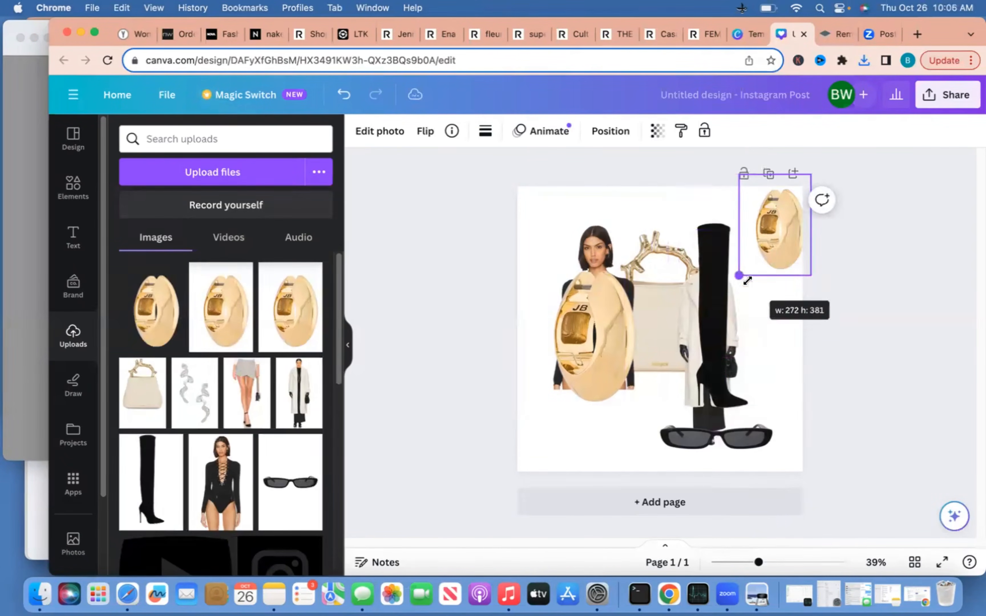
click(553, 264)
drag(527, 246, 590, 330)
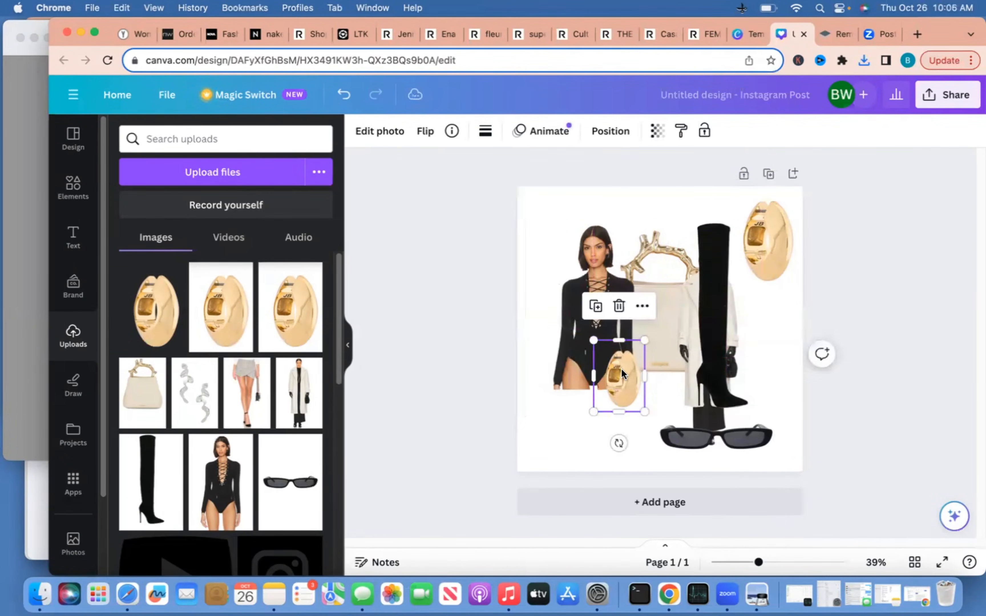
drag(622, 369, 762, 299)
Crop the top of the bodysuit image and bring it in front of the coat
click(593, 229)
drag(592, 230, 594, 272)
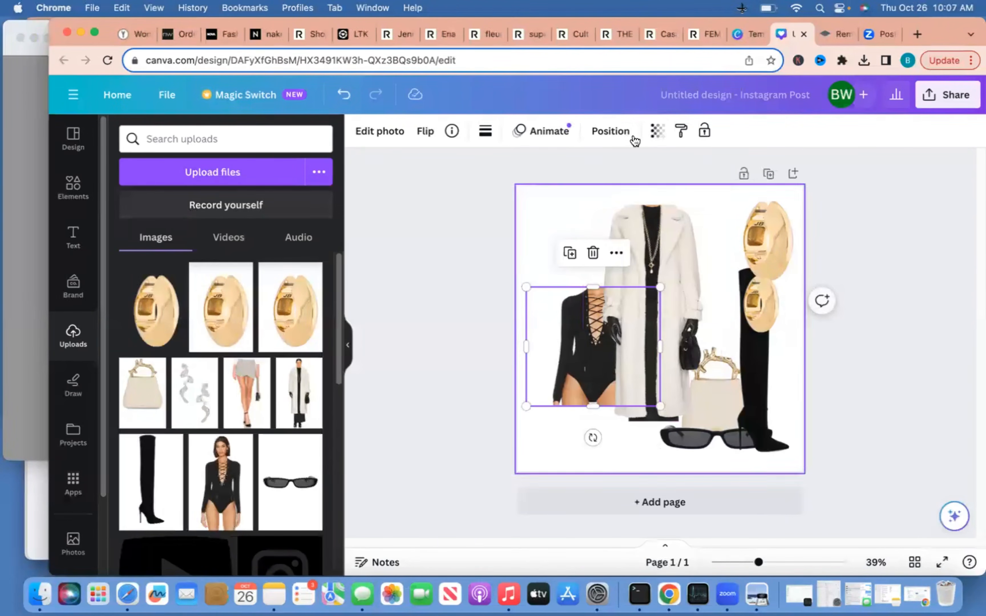
click(627, 135)
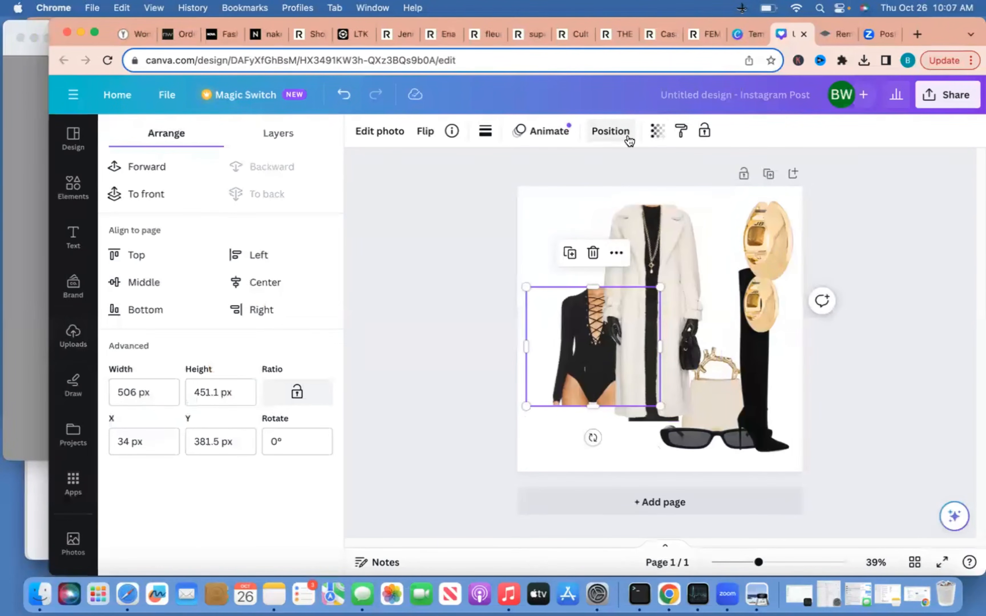
click(164, 197)
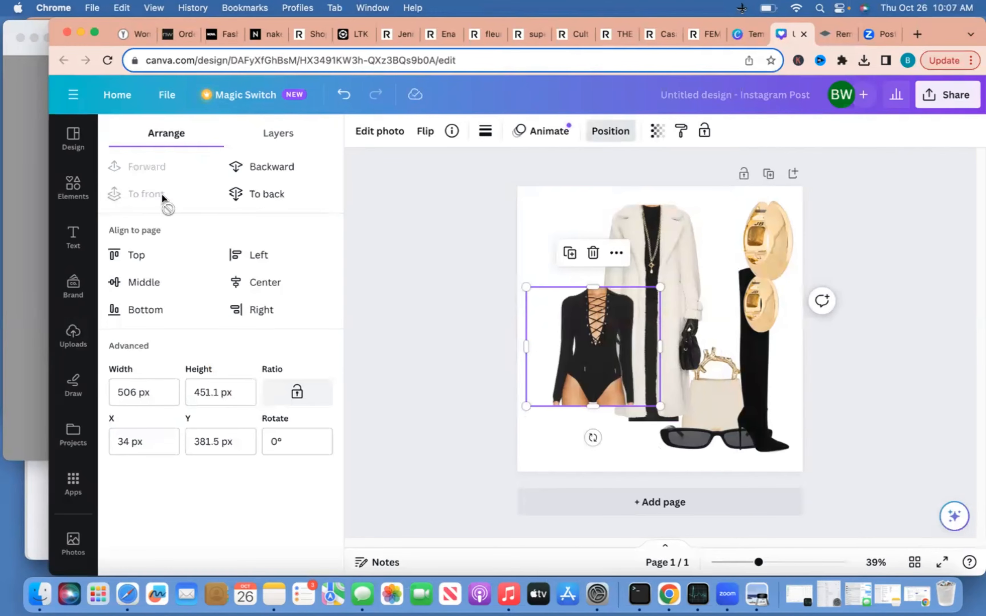
Move the boot up and right, and put the handbag over the coat's lower right, in front
click(856, 227)
drag(700, 378, 695, 222)
click(708, 393)
click(715, 427)
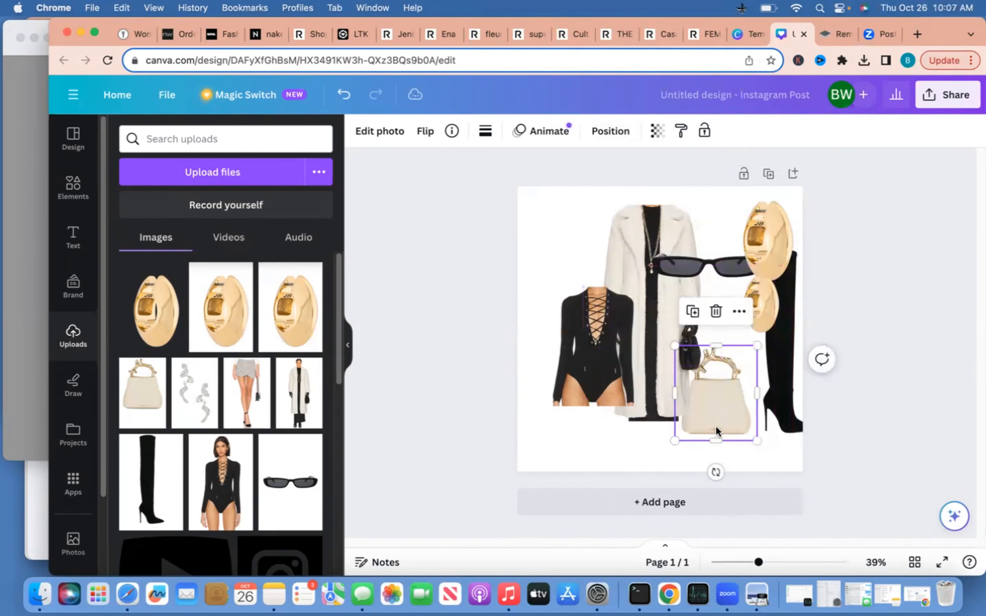
drag(687, 409, 713, 355)
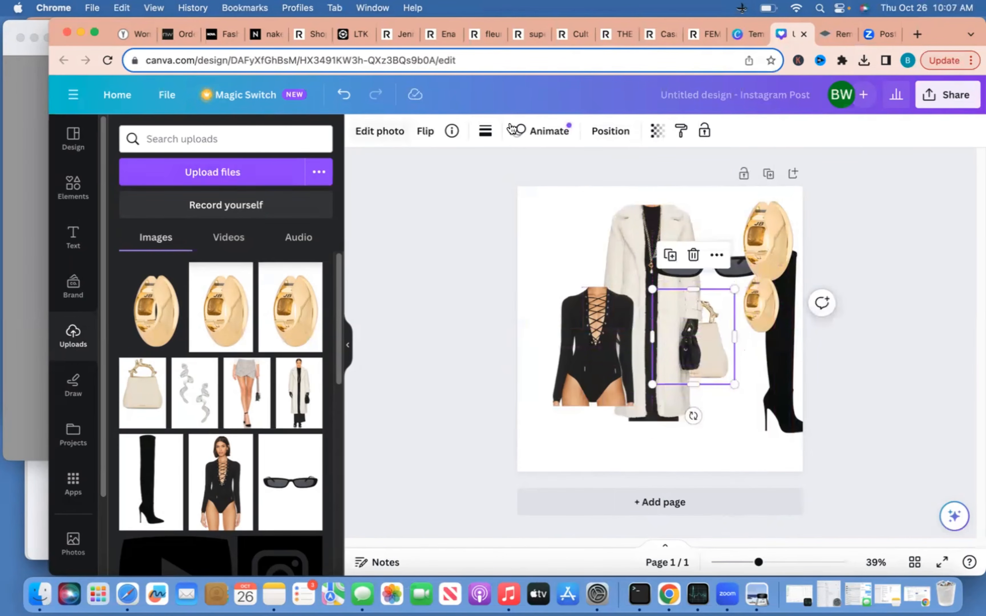
click(596, 131)
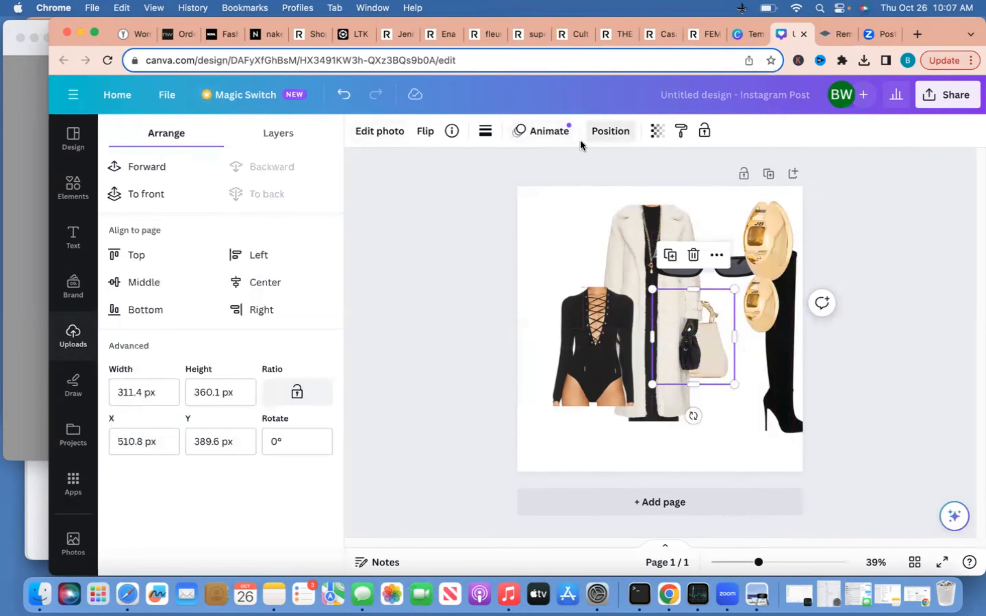
click(123, 195)
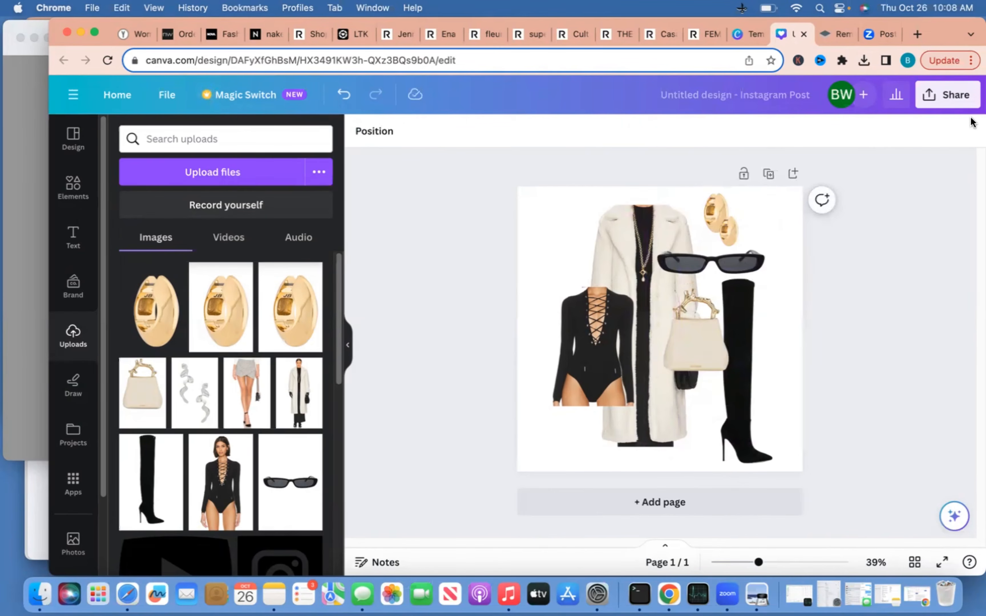
Add the uploaded Instagram icon and shrink it to a small mark in the bottom-left corner
click(73, 237)
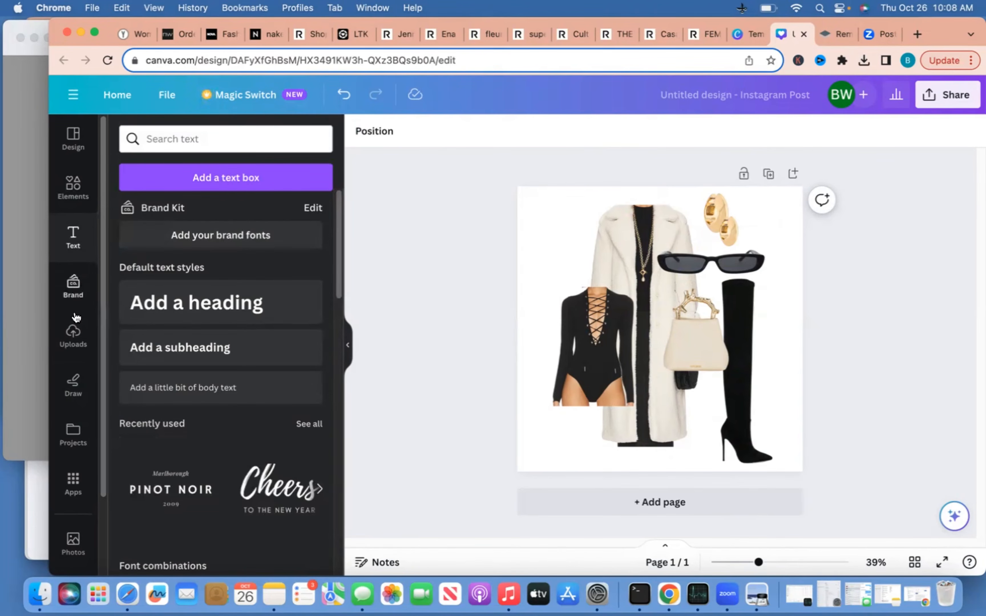
click(80, 340)
scroll(154, 332, down, 8)
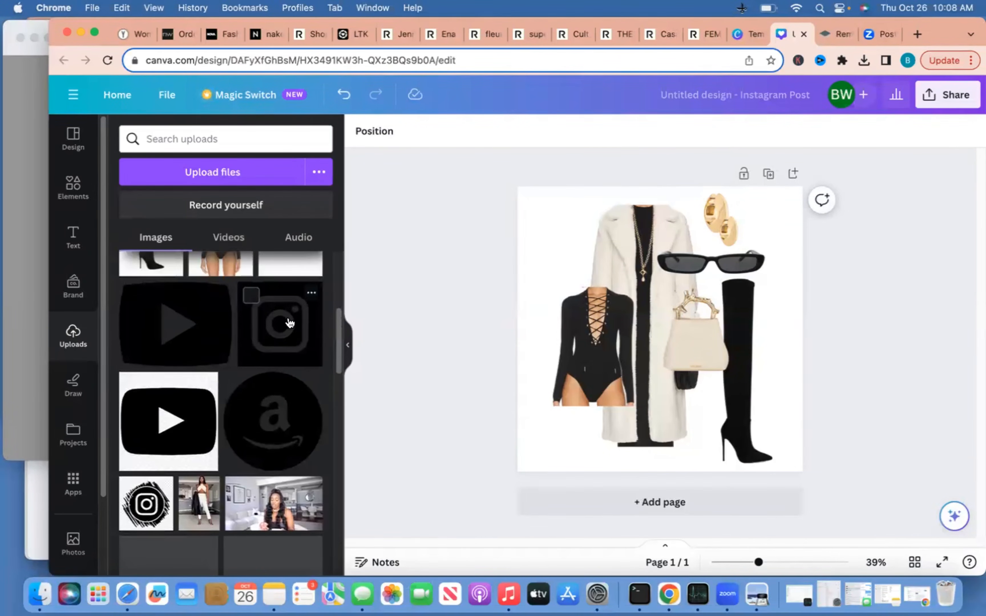
click(281, 324)
drag(588, 253, 542, 461)
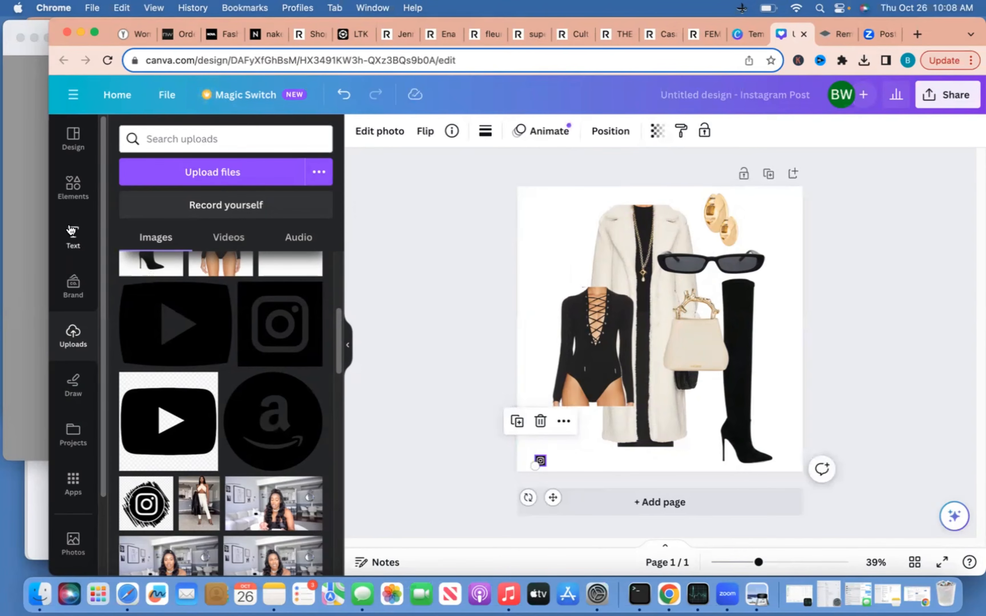
Browse the text panel's styled text presets
click(76, 236)
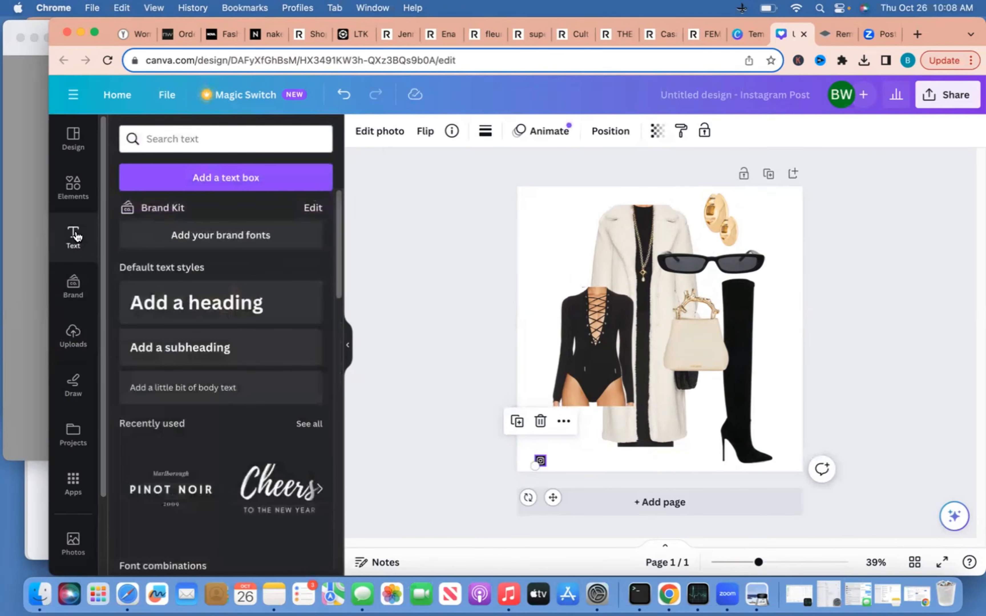
click(171, 132)
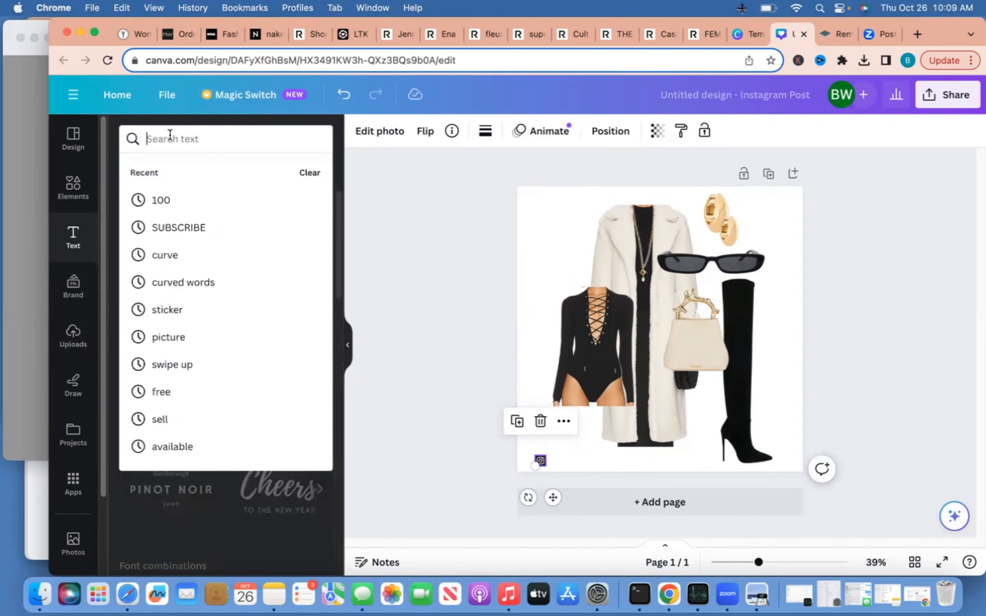
click(82, 242)
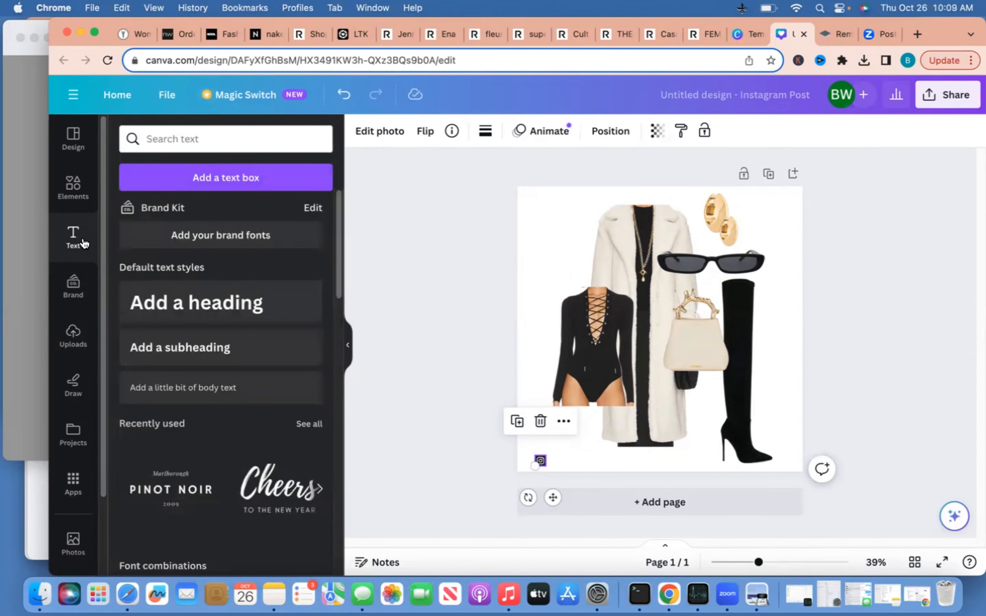
scroll(273, 302, down, 10)
scroll(273, 303, up, 3)
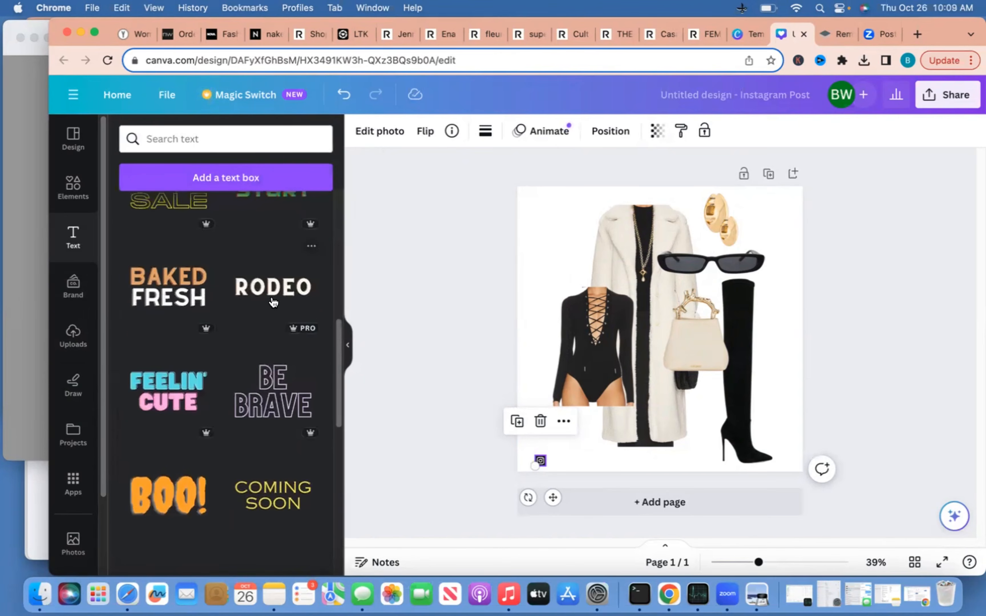
scroll(273, 303, up, 8)
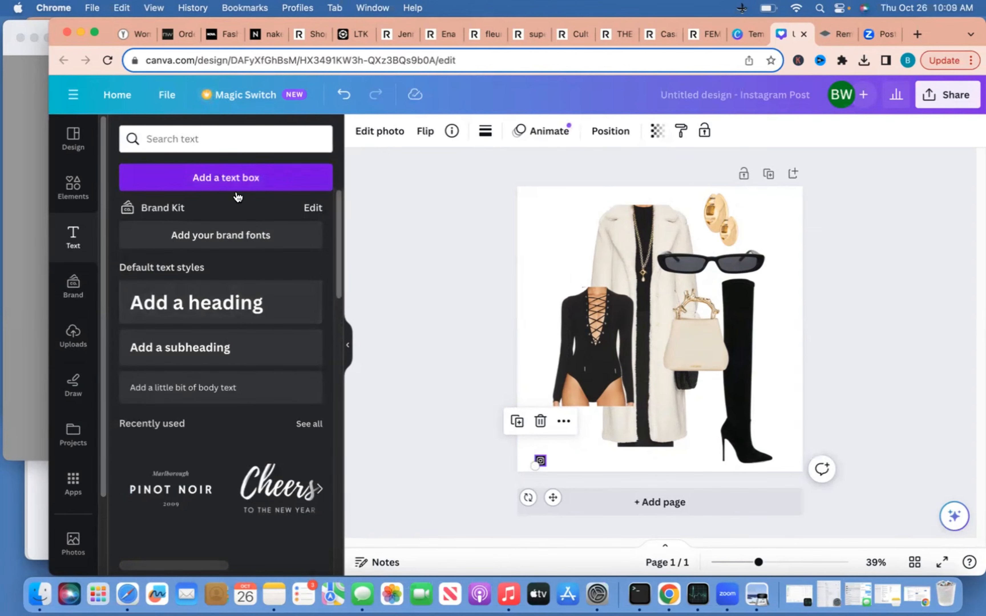
key(t)
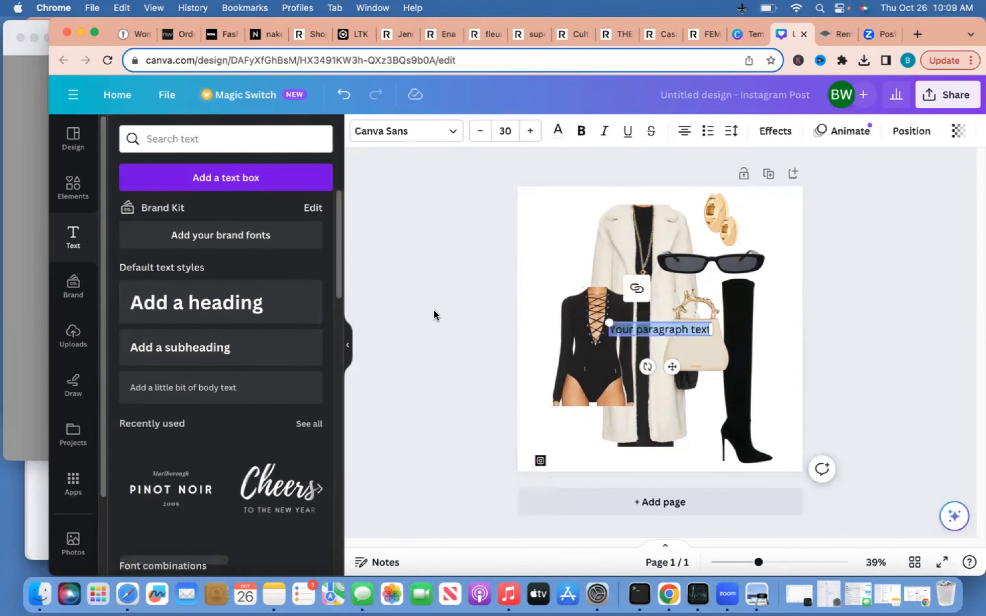
text(@br)
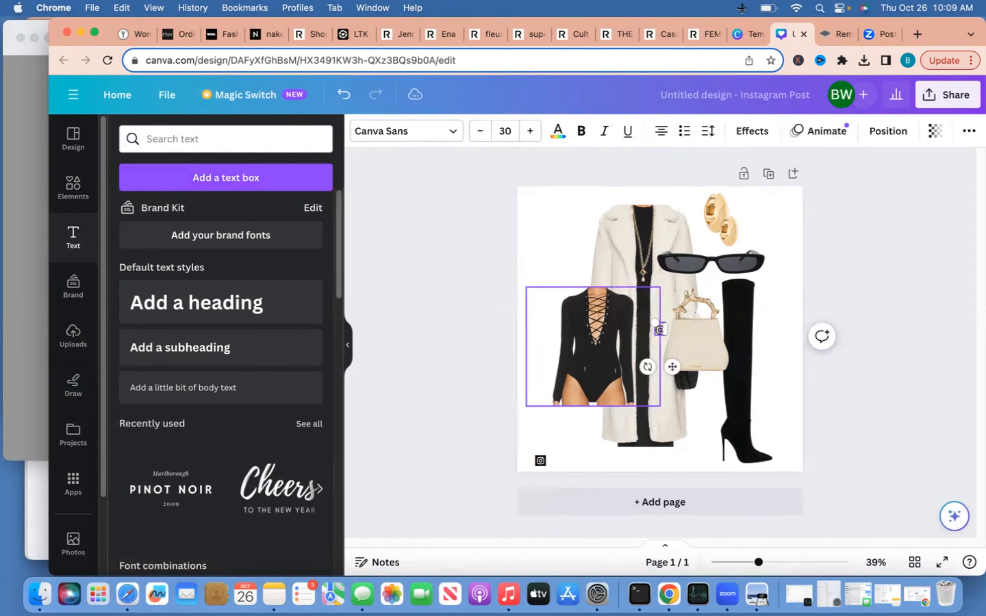
text(iwise)
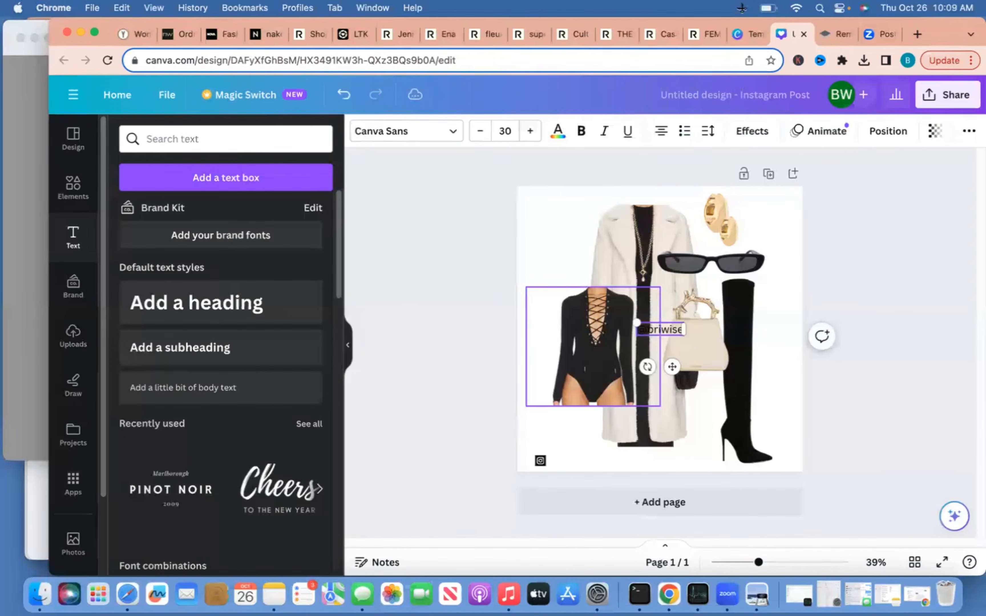
text(style)
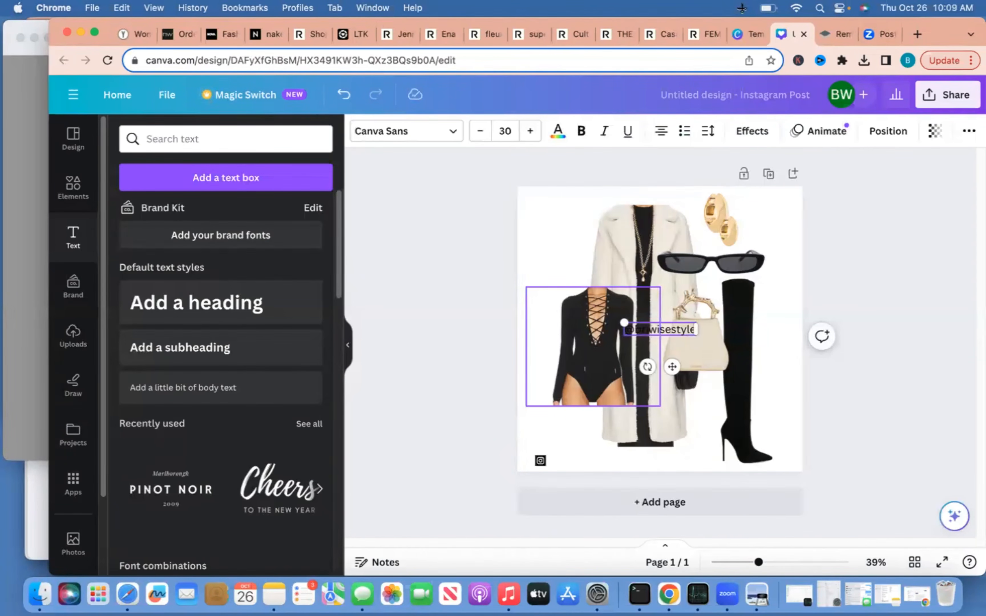
click(888, 351)
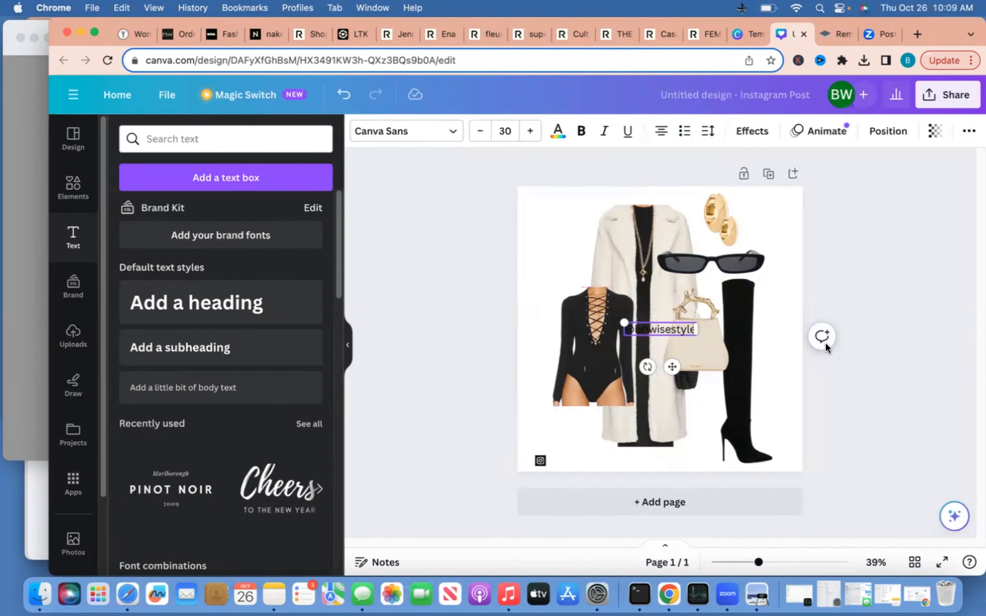
click(663, 328)
drag(667, 354, 588, 459)
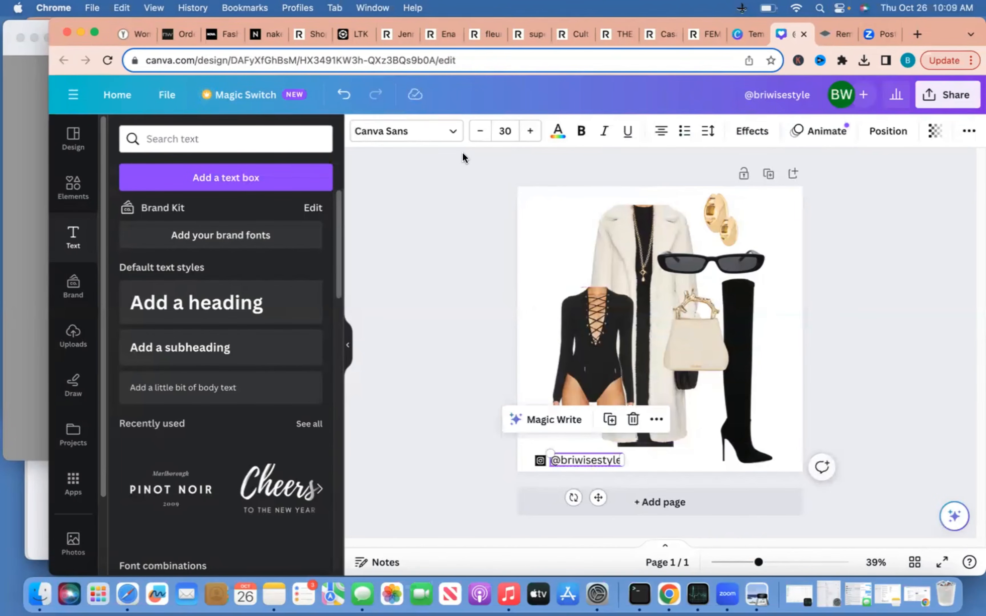
click(455, 134)
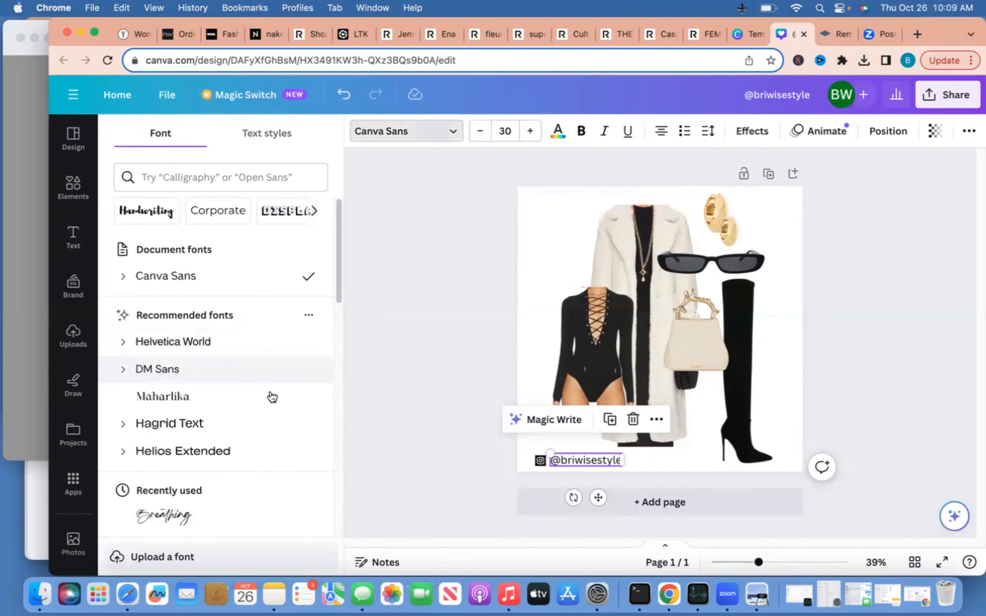
scroll(265, 406, down, 1)
scroll(266, 407, down, 6)
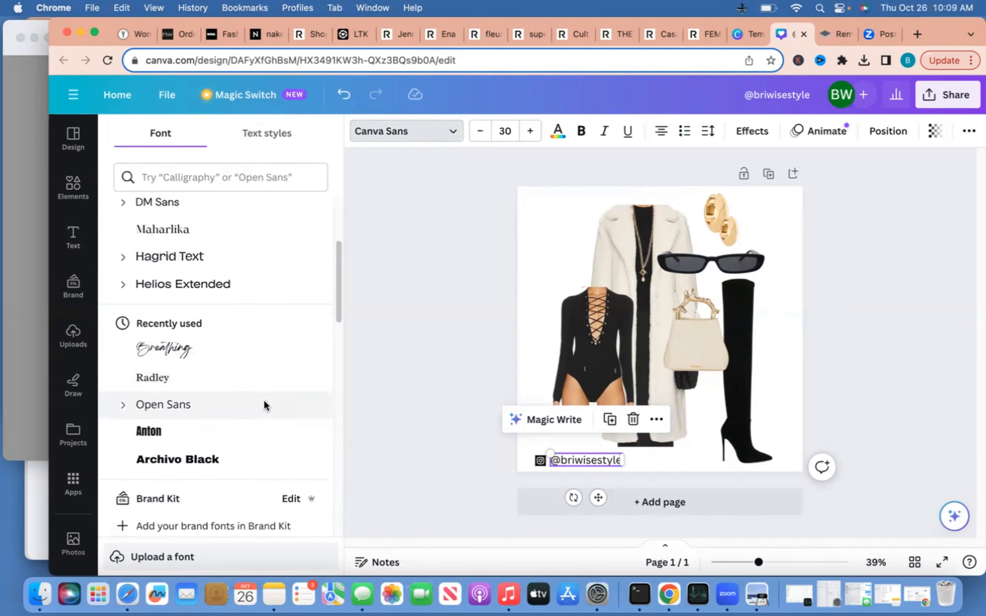
scroll(265, 407, down, 10)
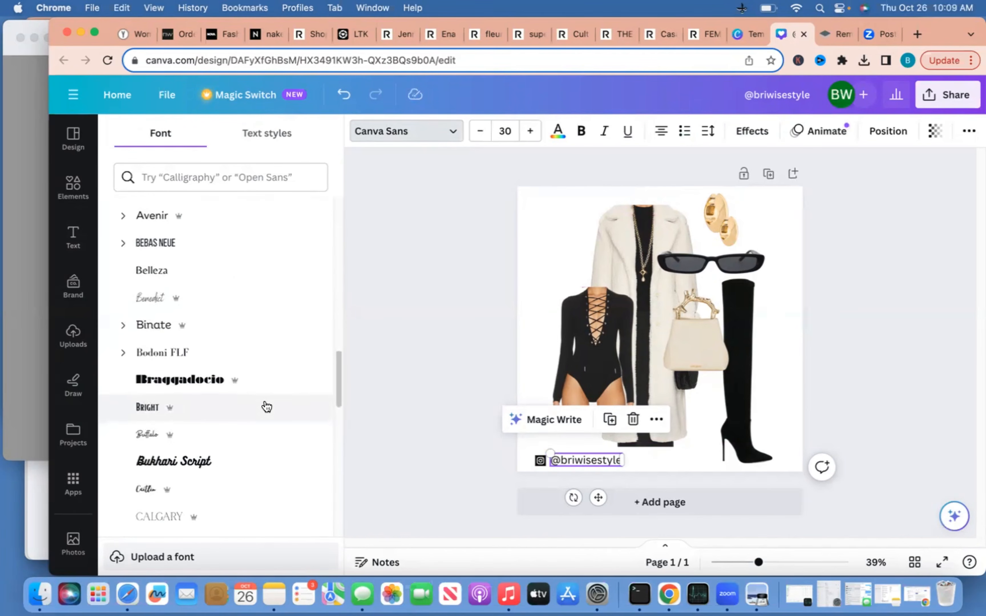
click(248, 412)
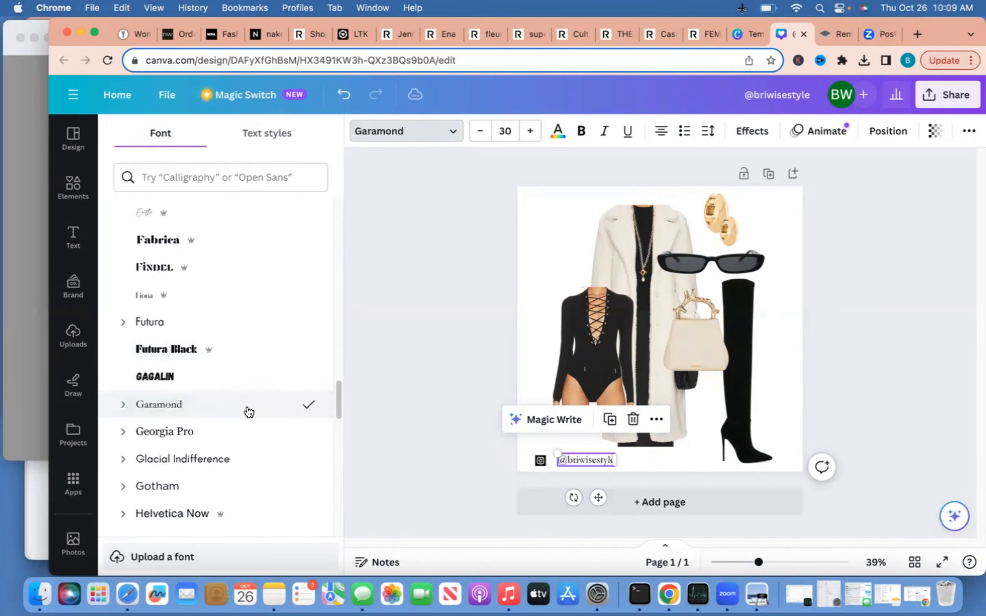
click(679, 467)
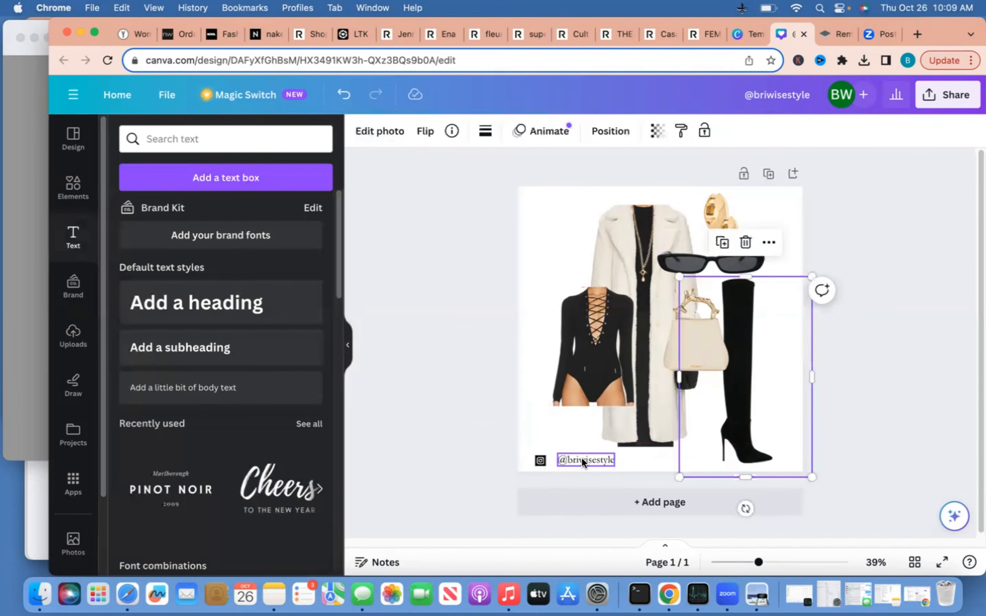
click(582, 459)
drag(581, 460, 576, 460)
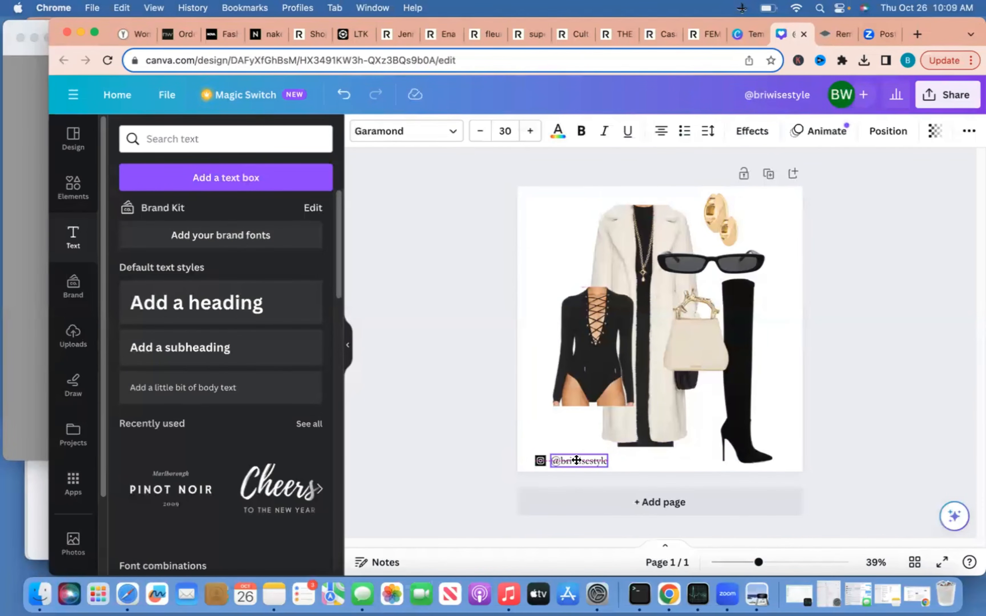
click(904, 372)
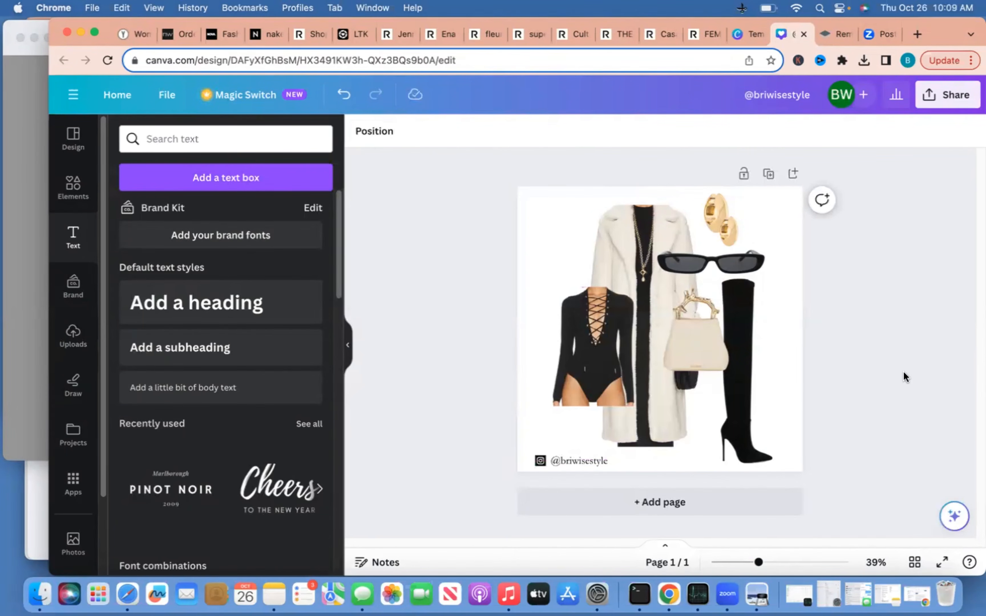
click(944, 100)
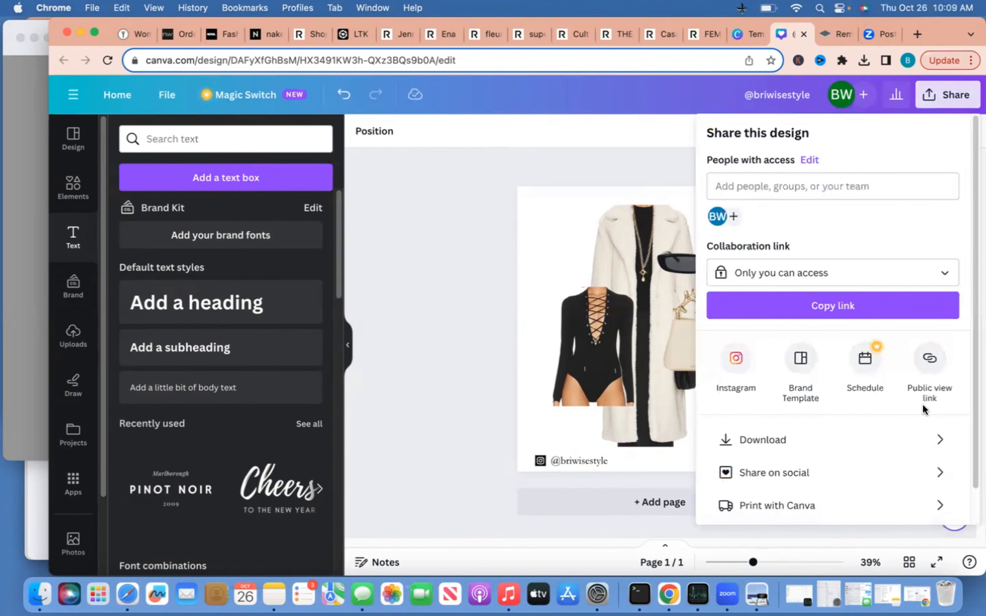
click(942, 440)
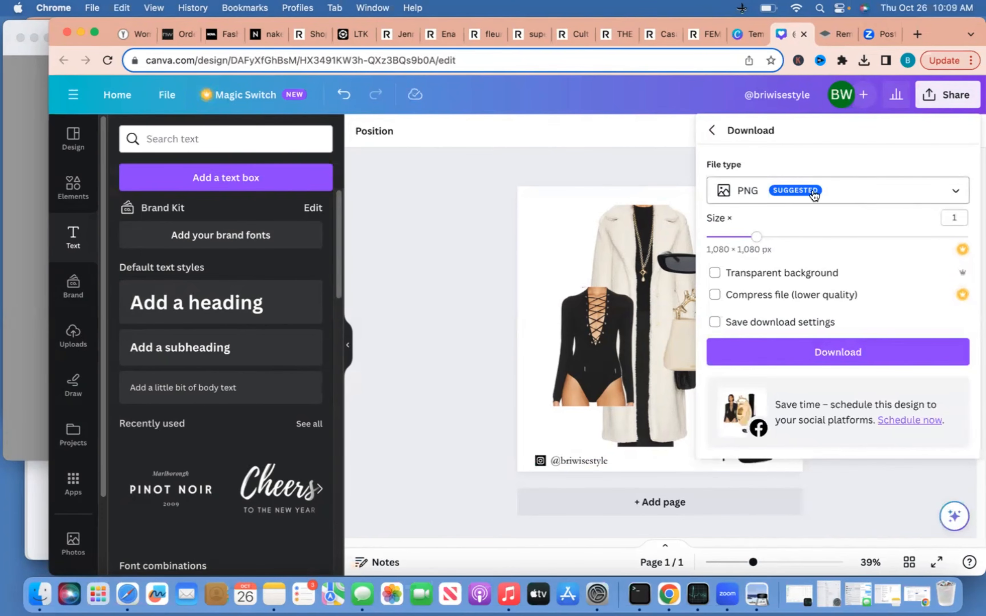
click(926, 195)
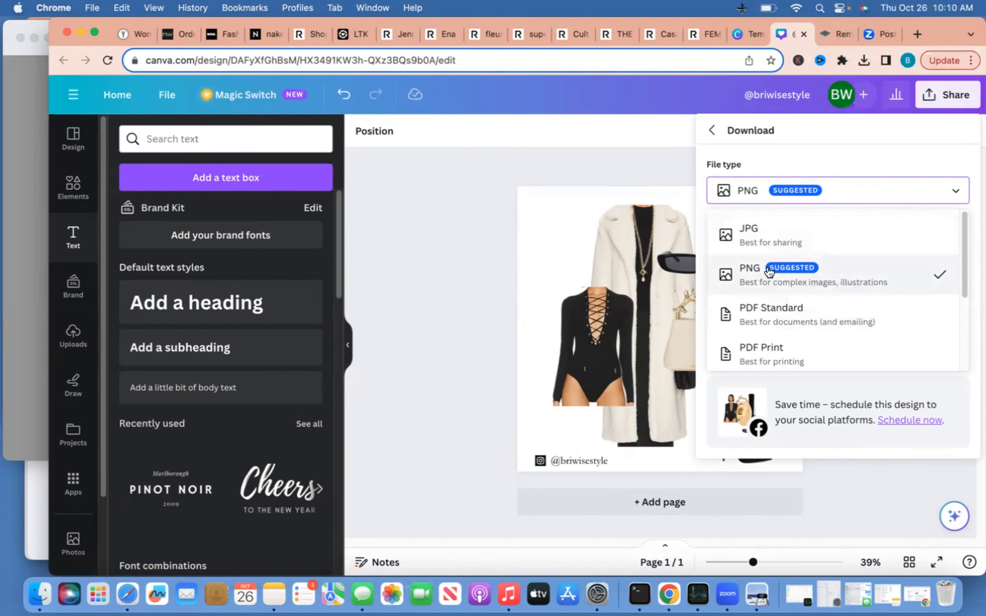
click(812, 287)
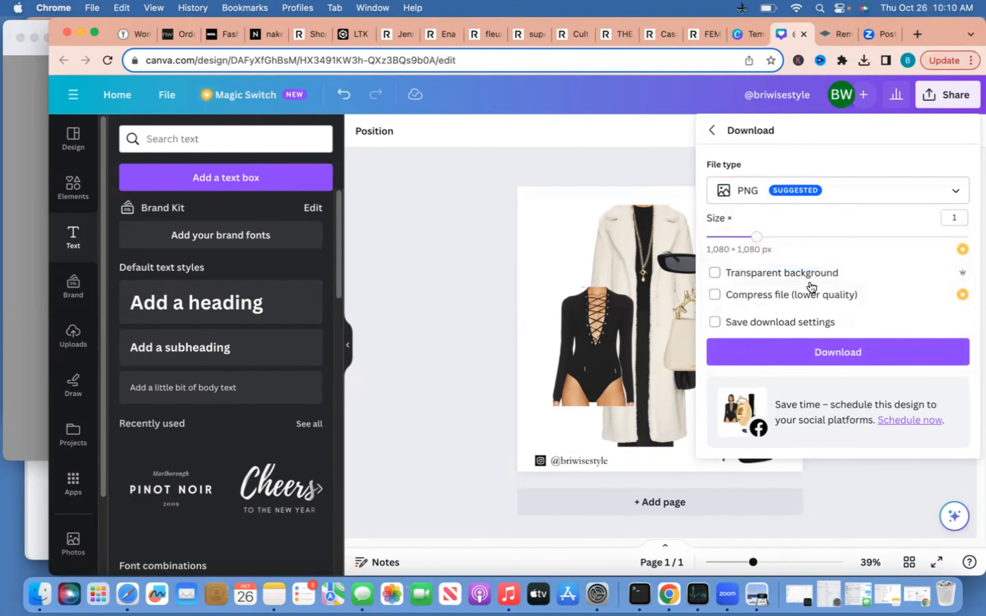
click(867, 358)
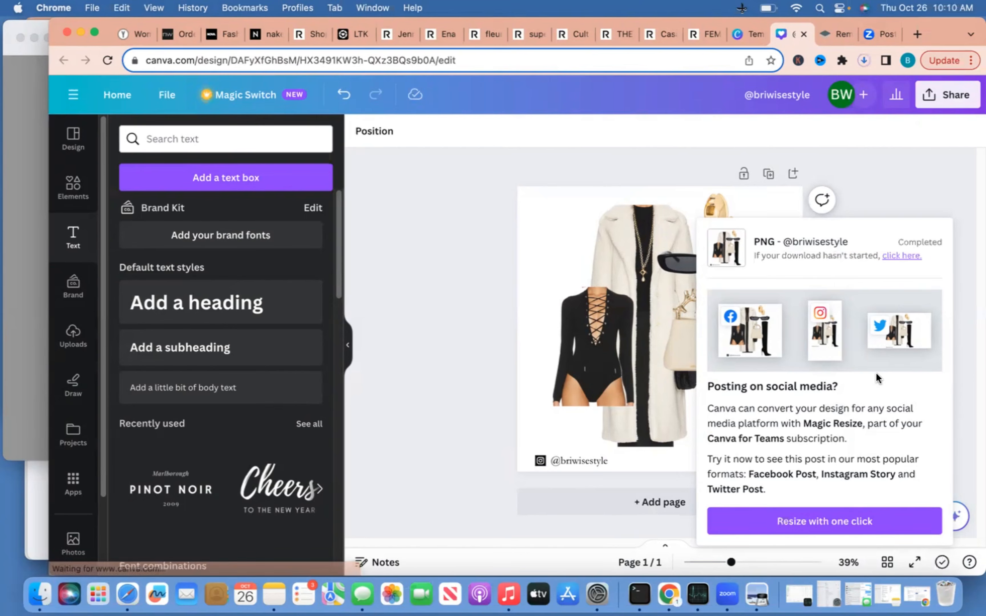
click(765, 104)
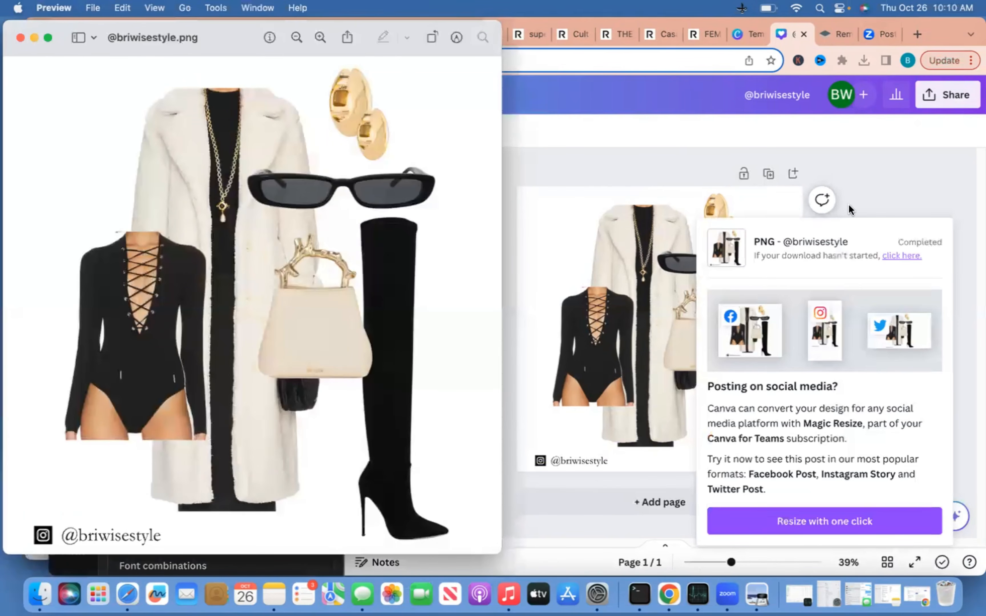